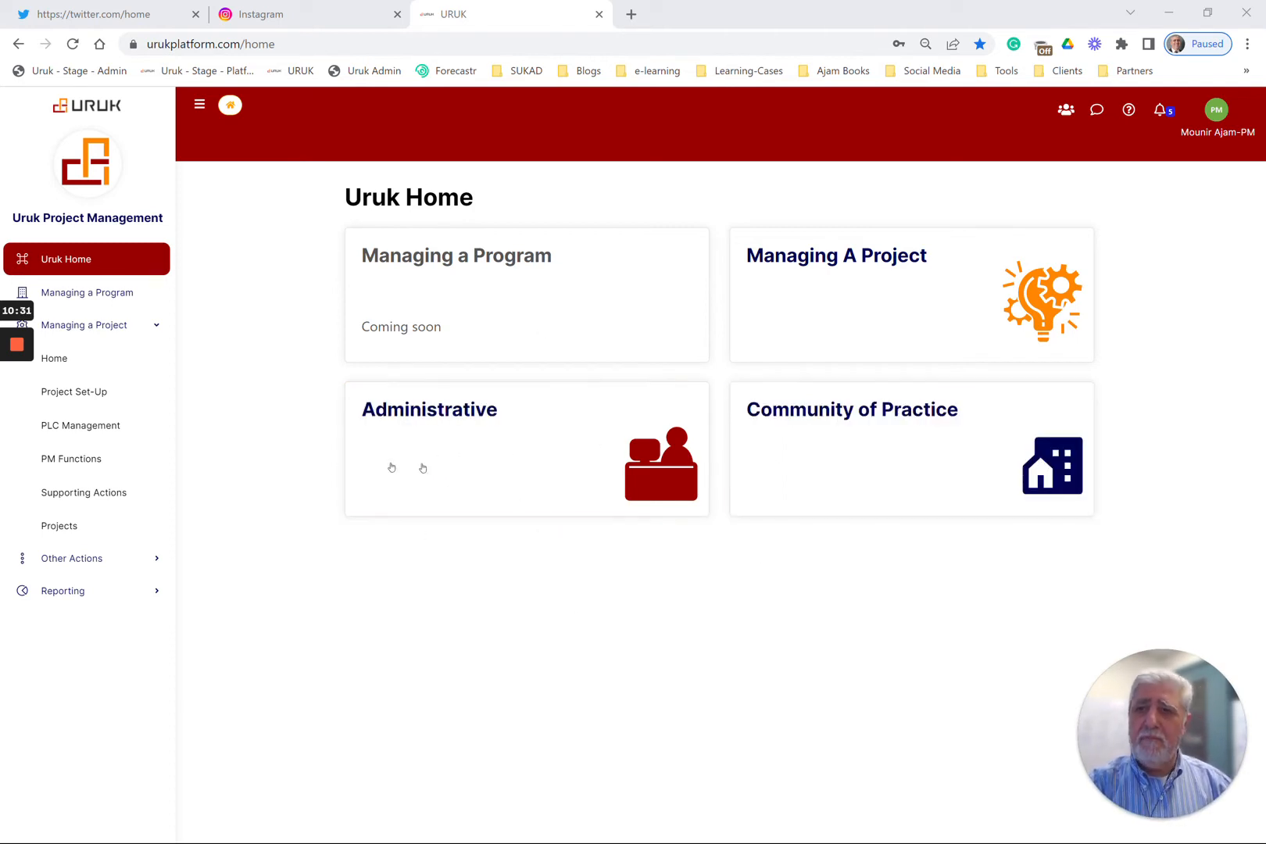
Go to the project management home and open the set-up form for a new project
{"action": "mouse_move", "coordinate": [15, 347]}
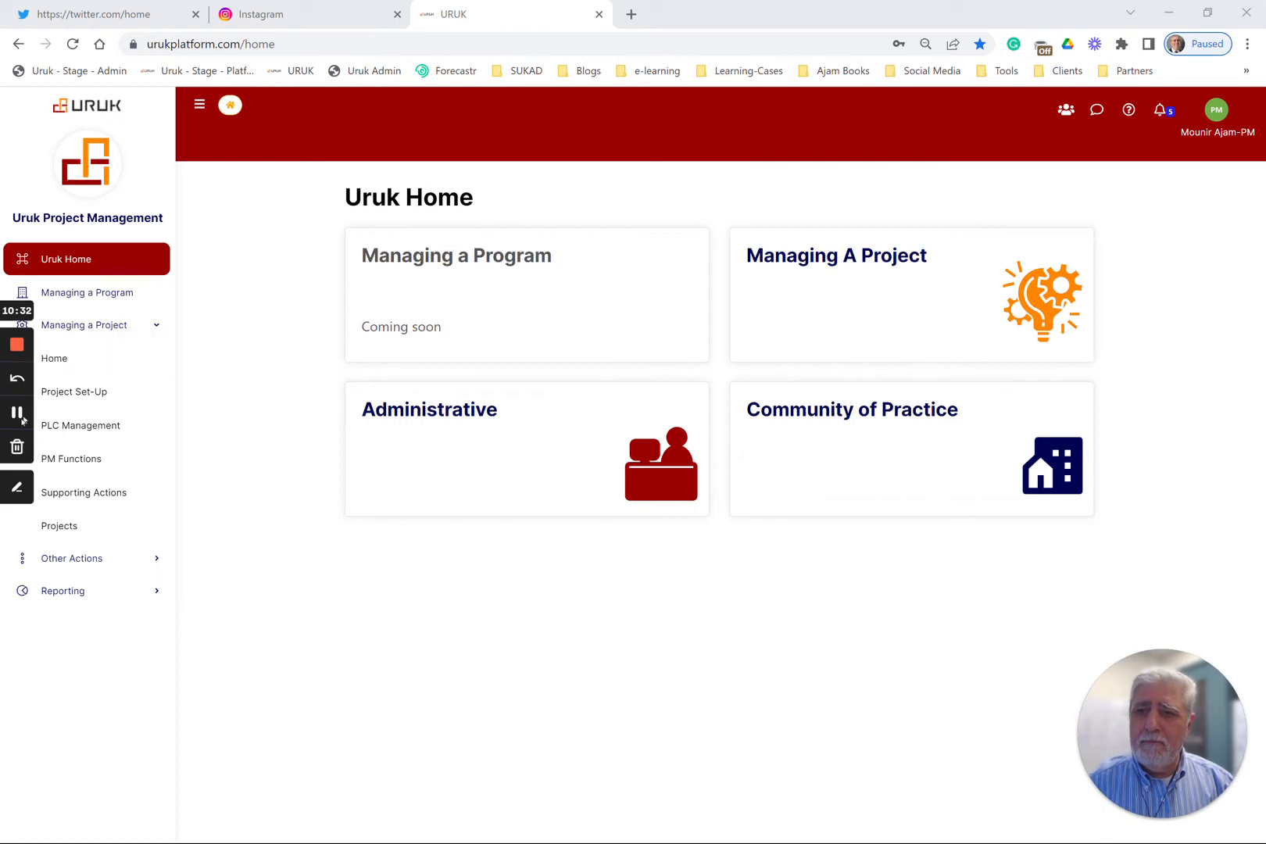
{"action": "left_click", "coordinate": [63, 358]}
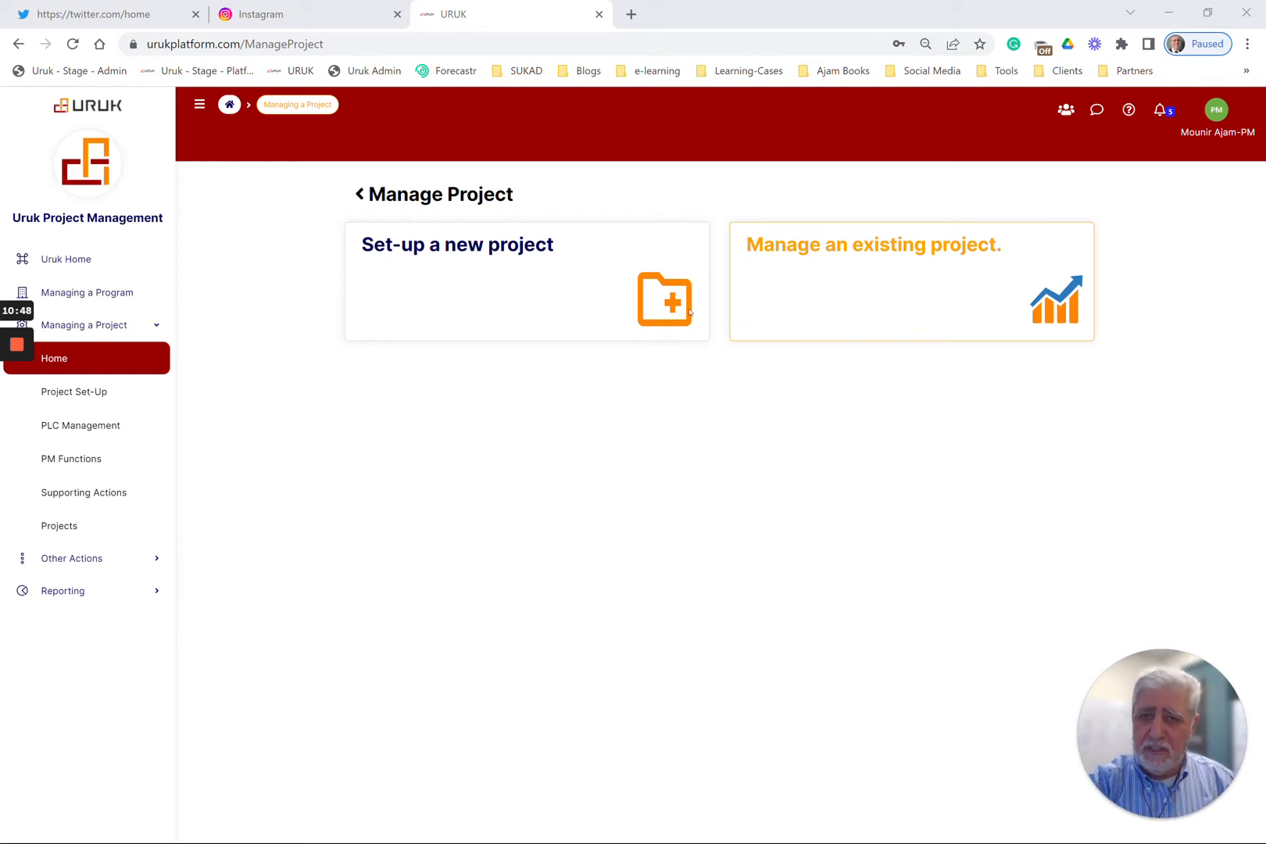
{"action": "left_click", "coordinate": [546, 301]}
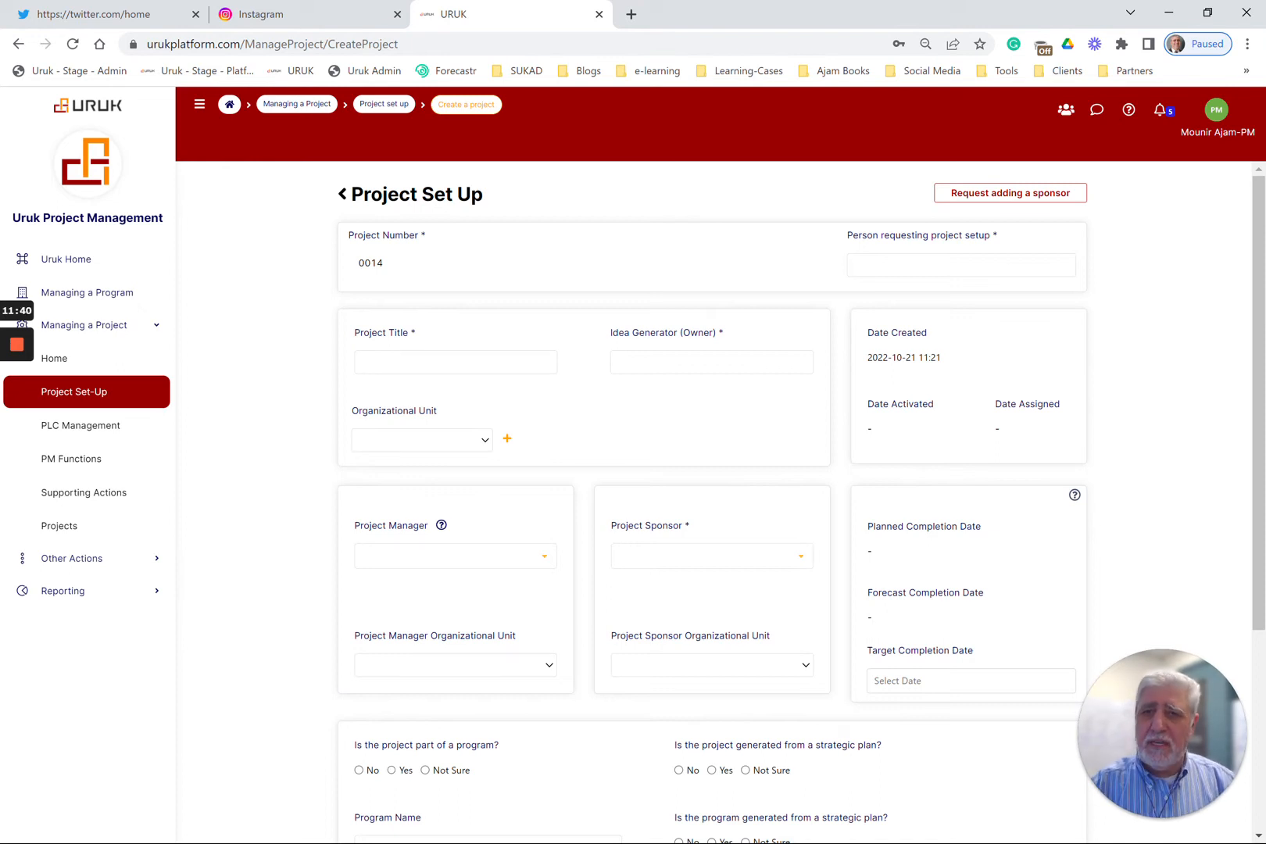
Add two more organizational unit fields to the new project's set-up form and review the remaining sections
{"action": "left_click", "coordinate": [507, 440]}
{"action": "left_click", "coordinate": [668, 439]}
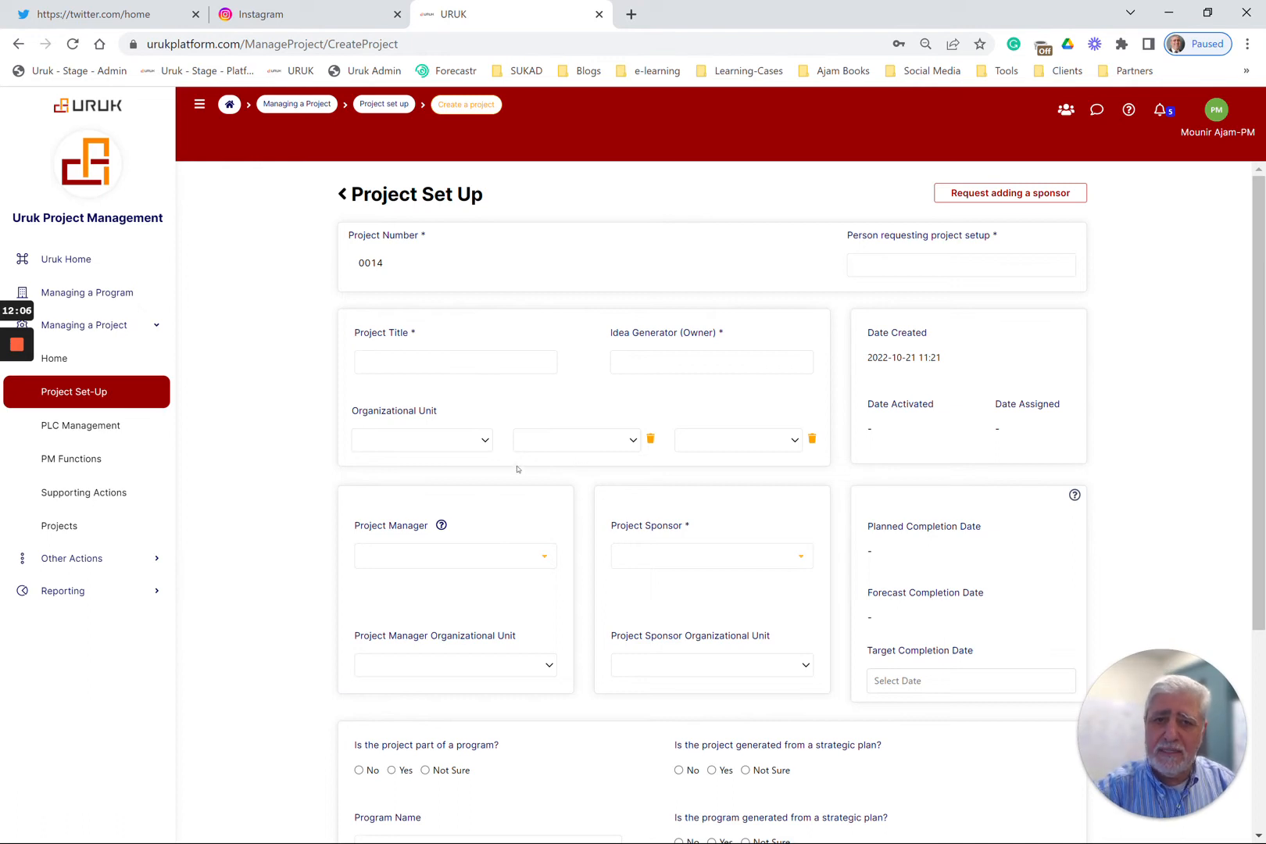
{"action": "scroll", "coordinate": [519, 557], "scroll_direction": "down", "scroll_amount": 2}
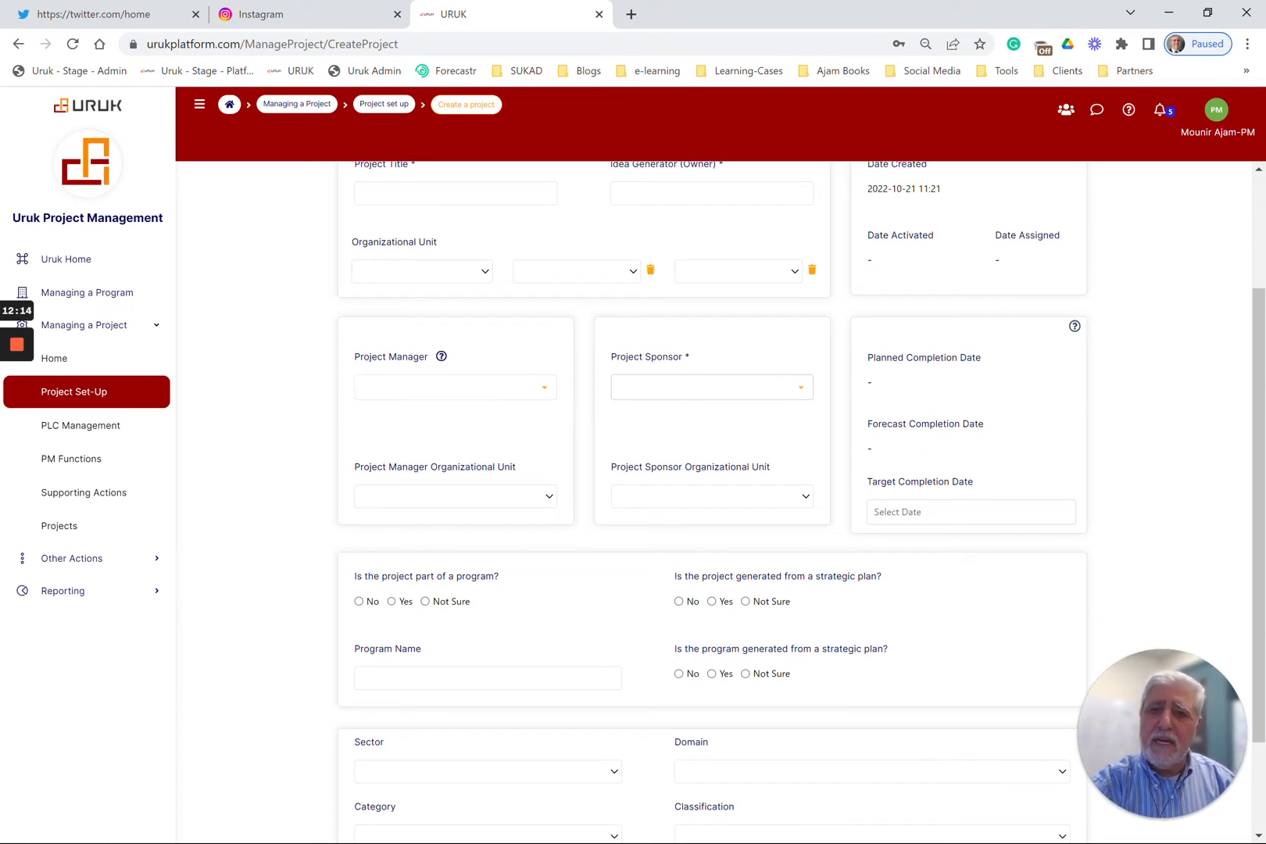
{"action": "scroll", "coordinate": [709, 432], "scroll_direction": "down", "scroll_amount": 2}
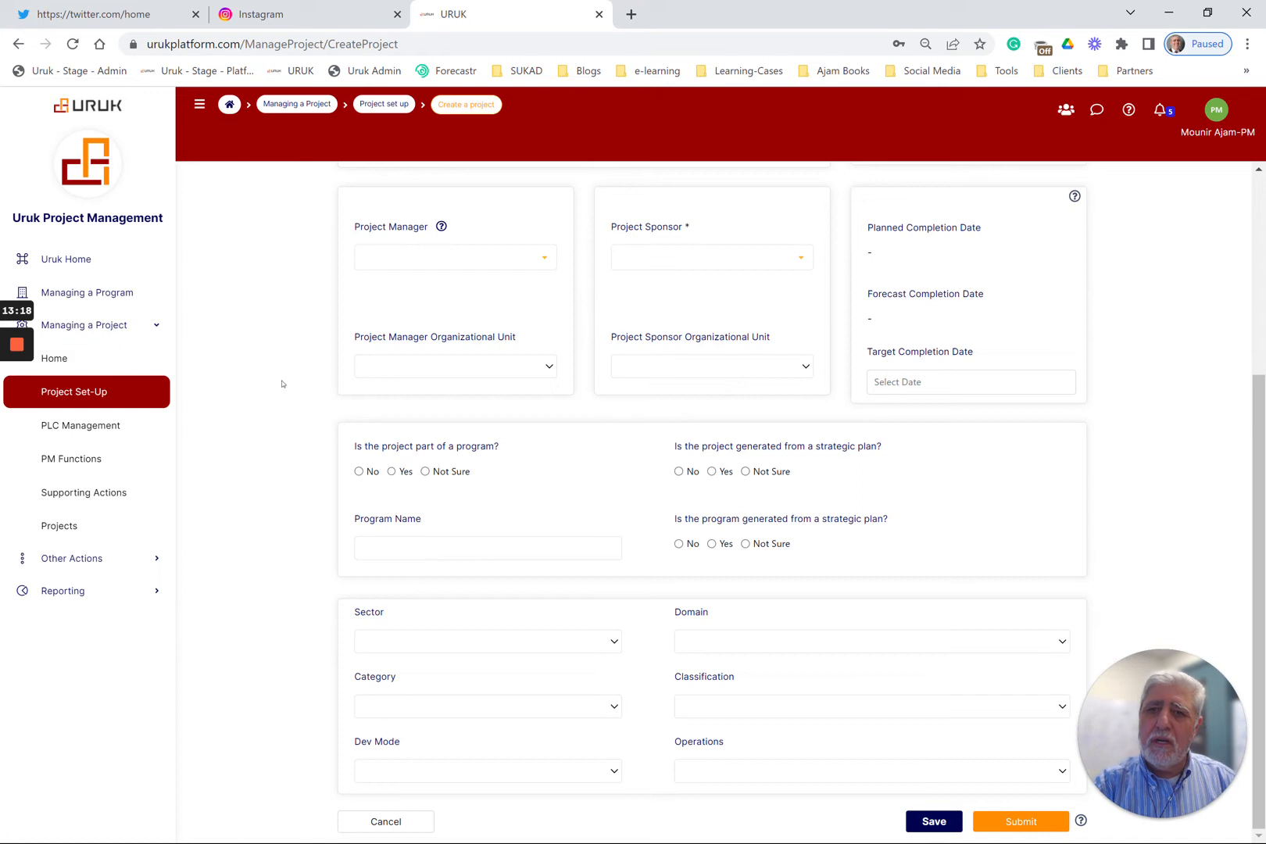
{"action": "mouse_move", "coordinate": [20, 355]}
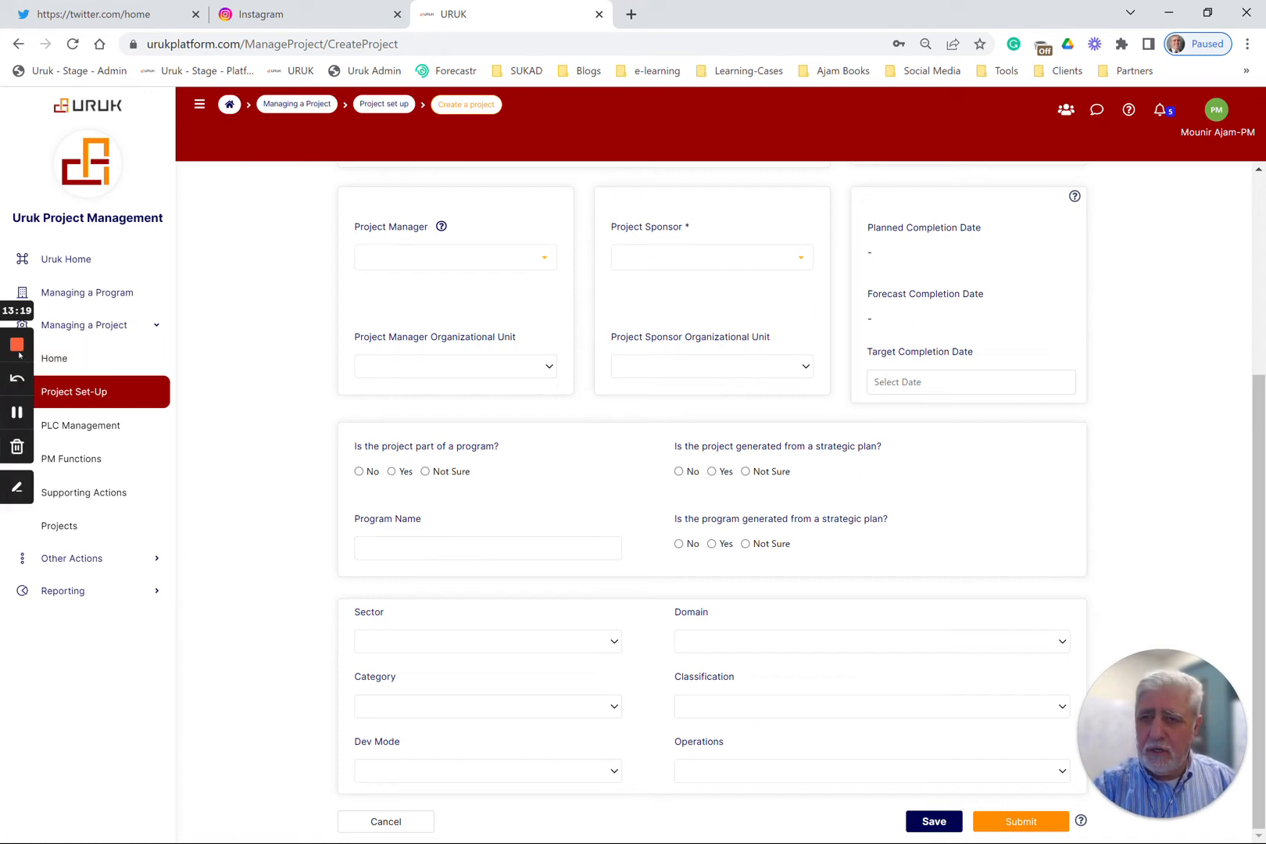
{"action": "left_click", "coordinate": [17, 412]}
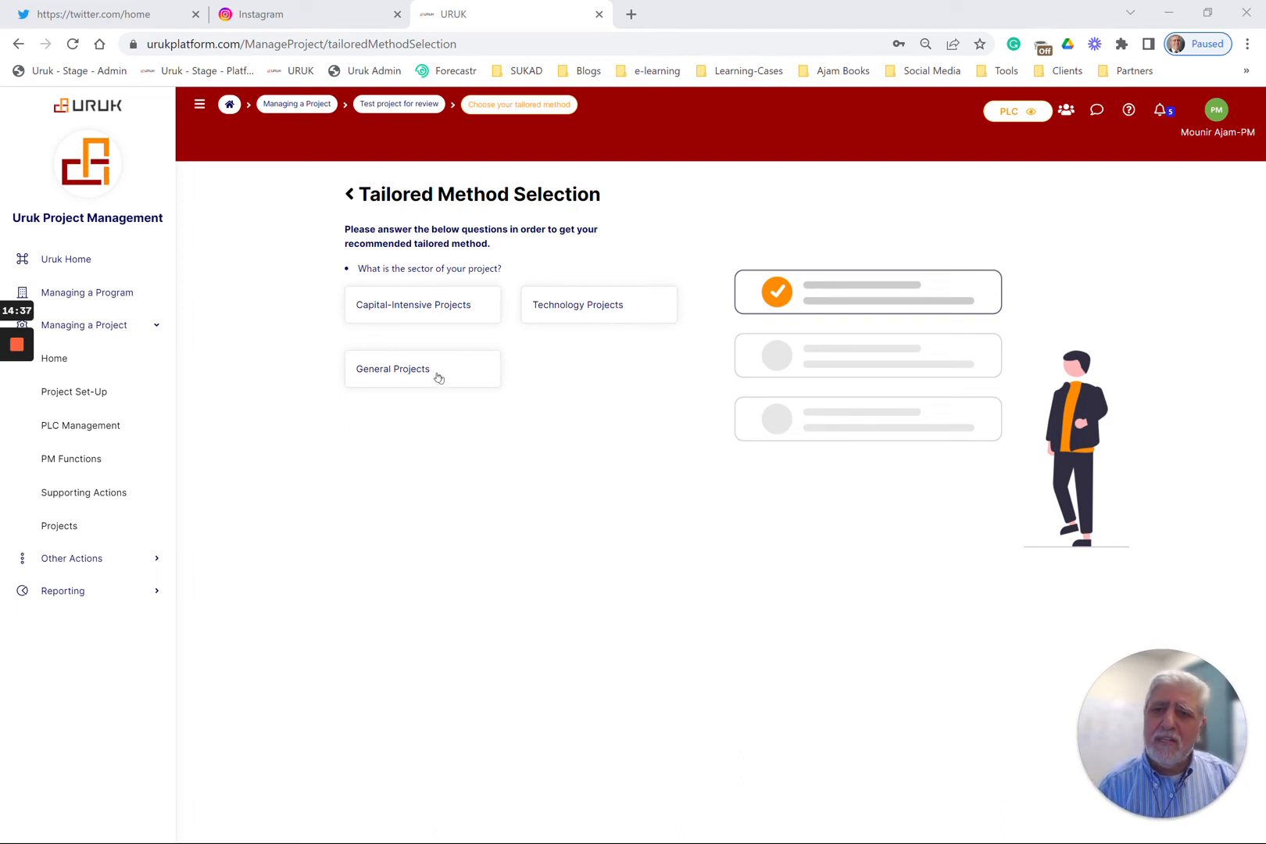
Answer the tailored method questions with sector Capital-Intensive Projects, domain Oil & Gas and class Large-Complex Projects (LCP)
{"action": "left_click", "coordinate": [438, 311]}
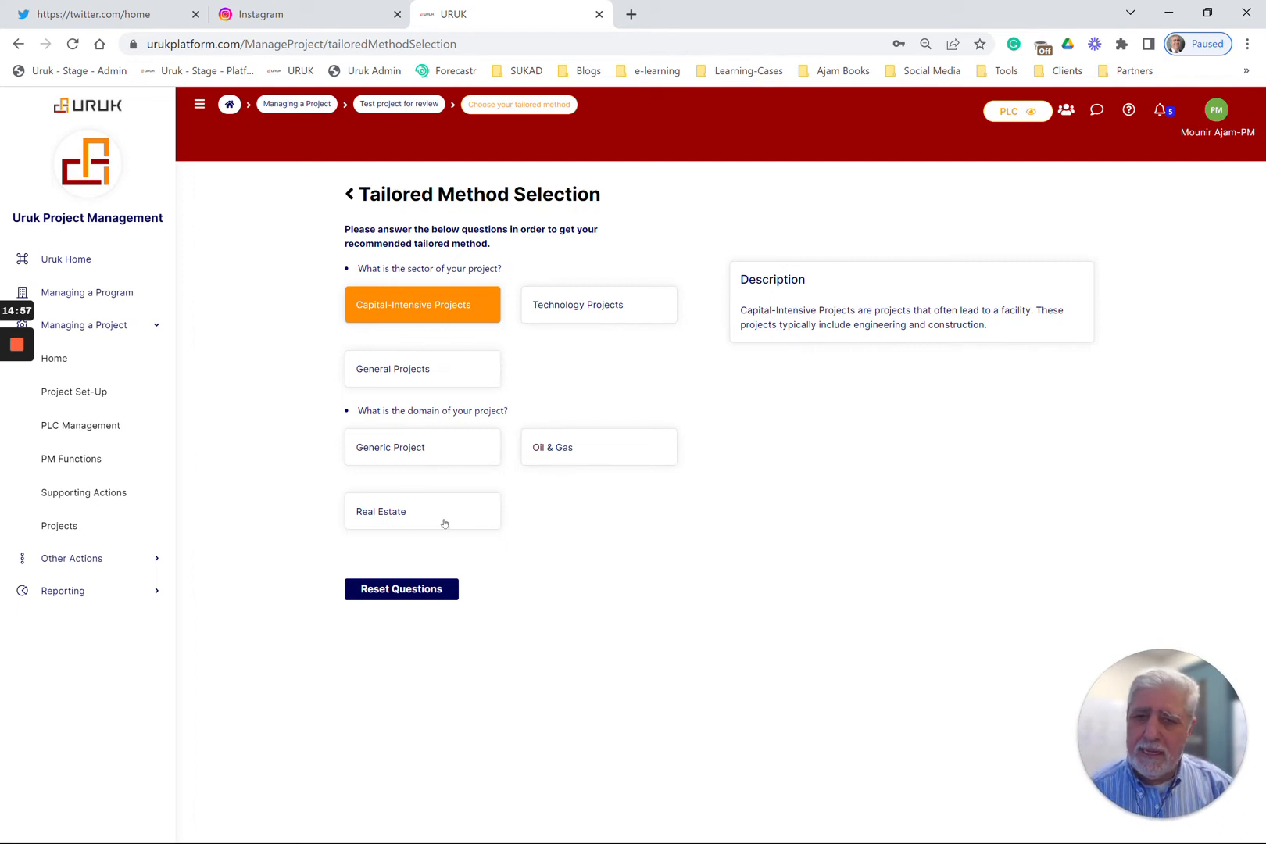
{"action": "left_click", "coordinate": [579, 454]}
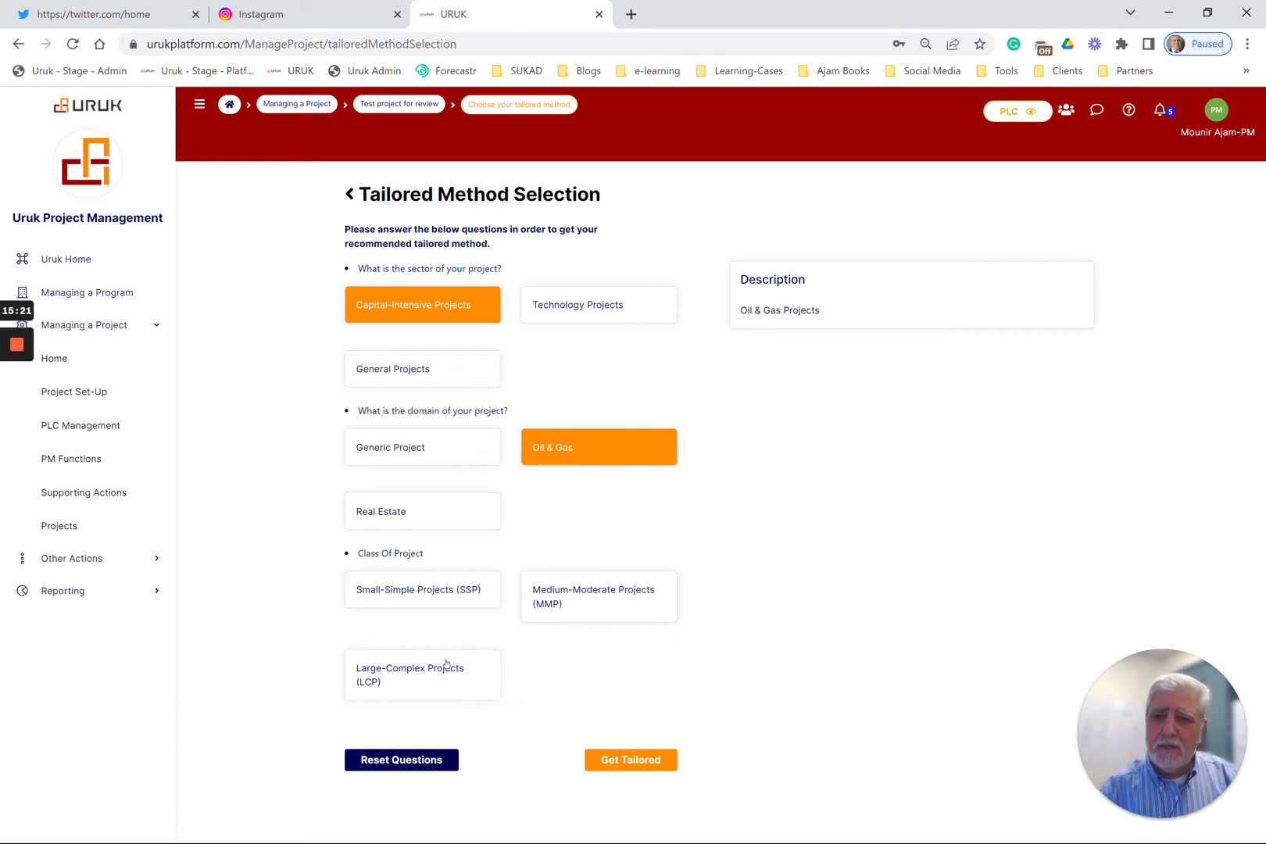
{"action": "left_click", "coordinate": [419, 671]}
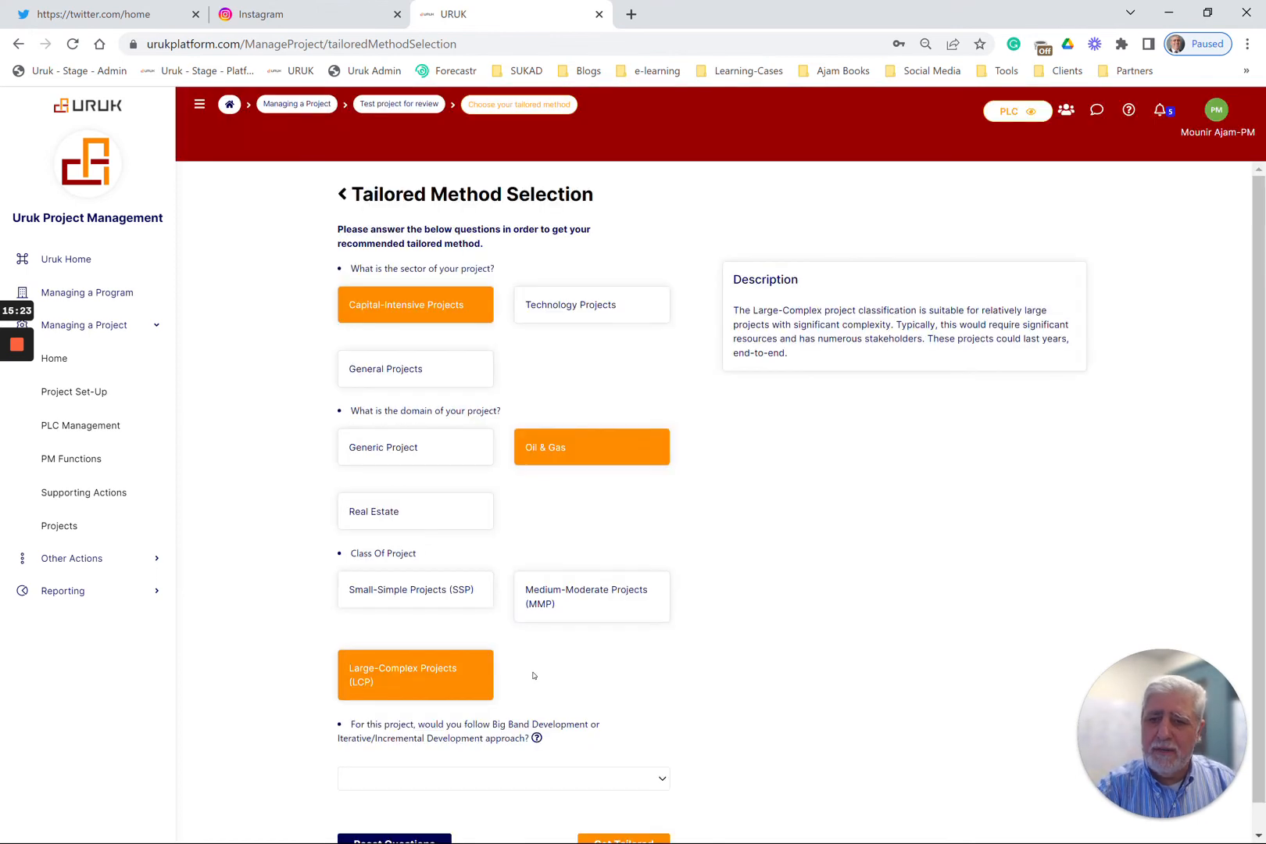
Set the development approach to Big Bang Development (BBD) and the number of sub stages to Two Stages
{"action": "scroll", "coordinate": [506, 676], "scroll_direction": "down", "scroll_amount": 1}
{"action": "scroll", "coordinate": [506, 677], "scroll_direction": "down", "scroll_amount": 1}
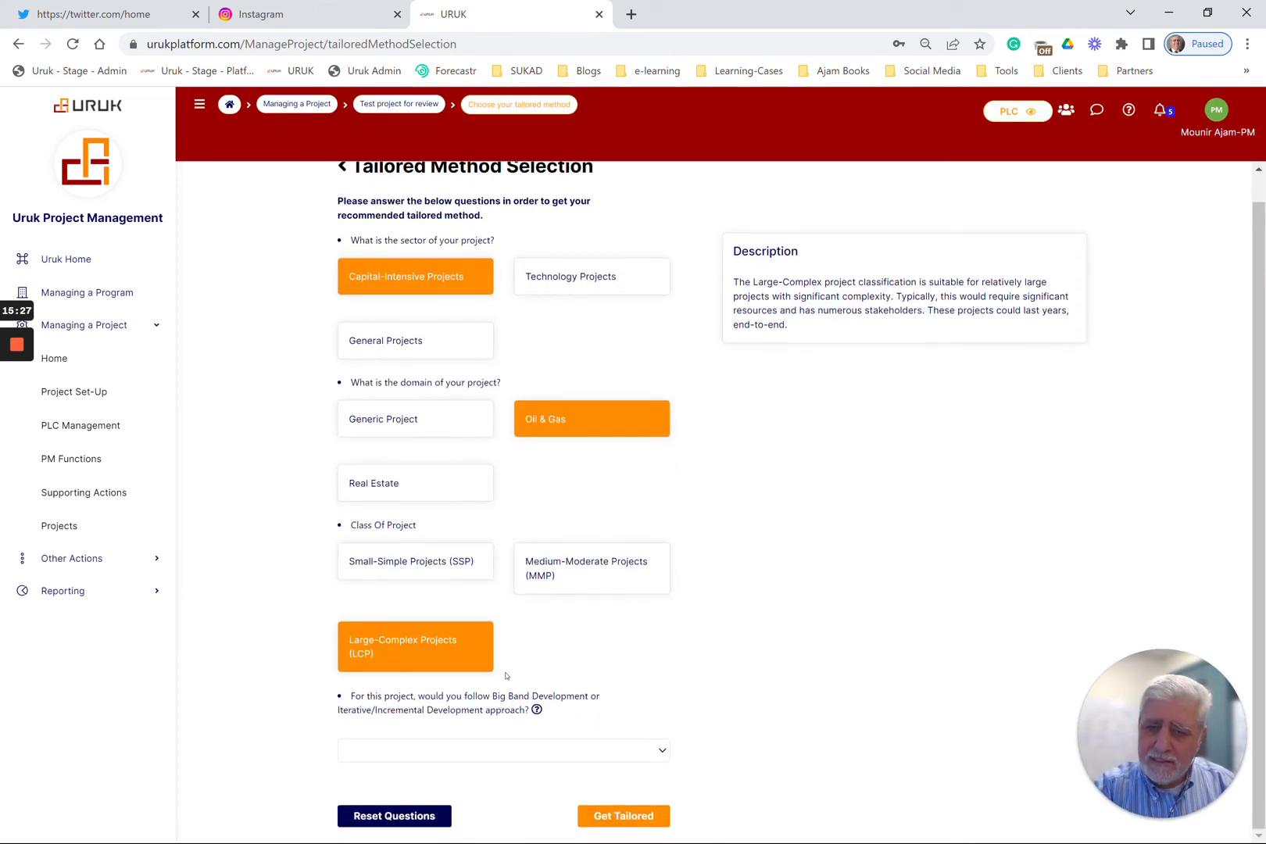
{"action": "left_click", "coordinate": [468, 751]}
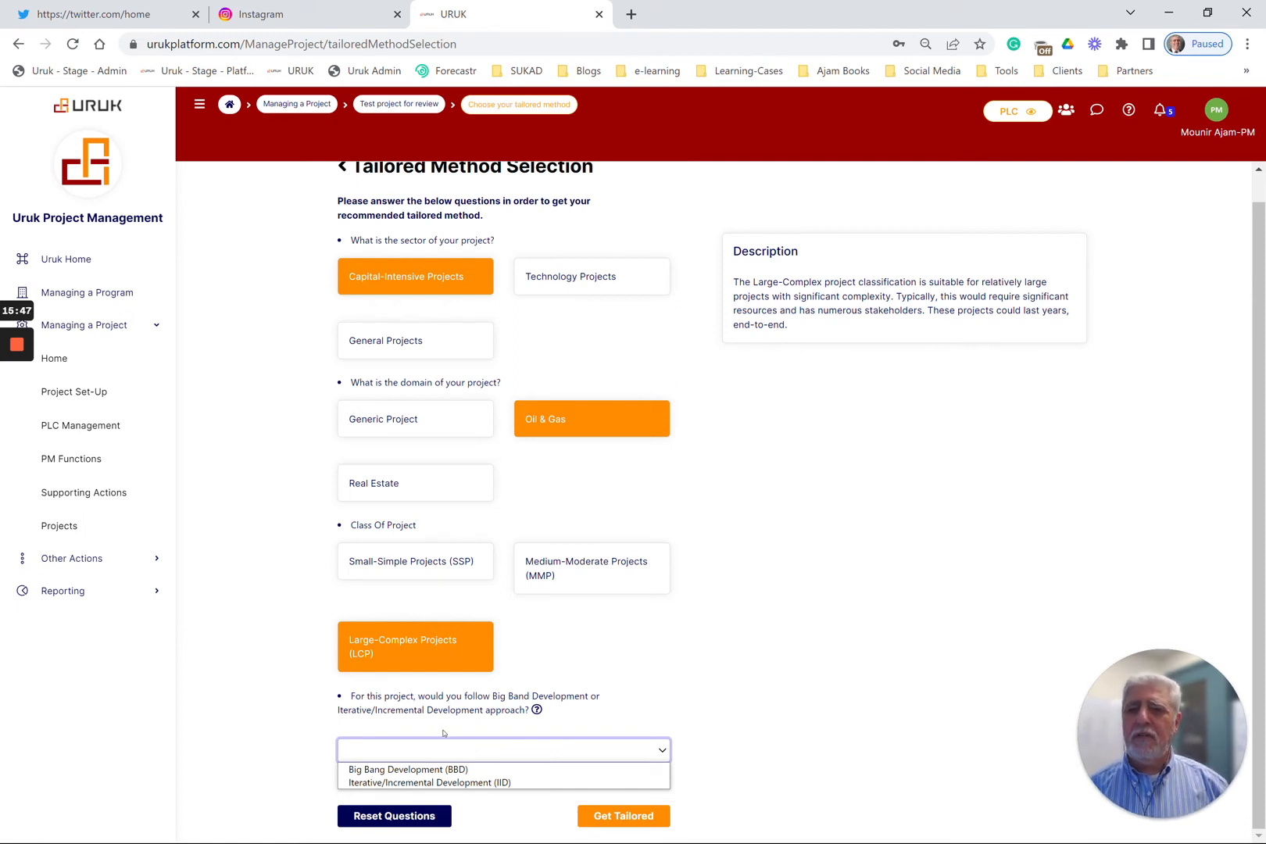
{"action": "left_click", "coordinate": [455, 771]}
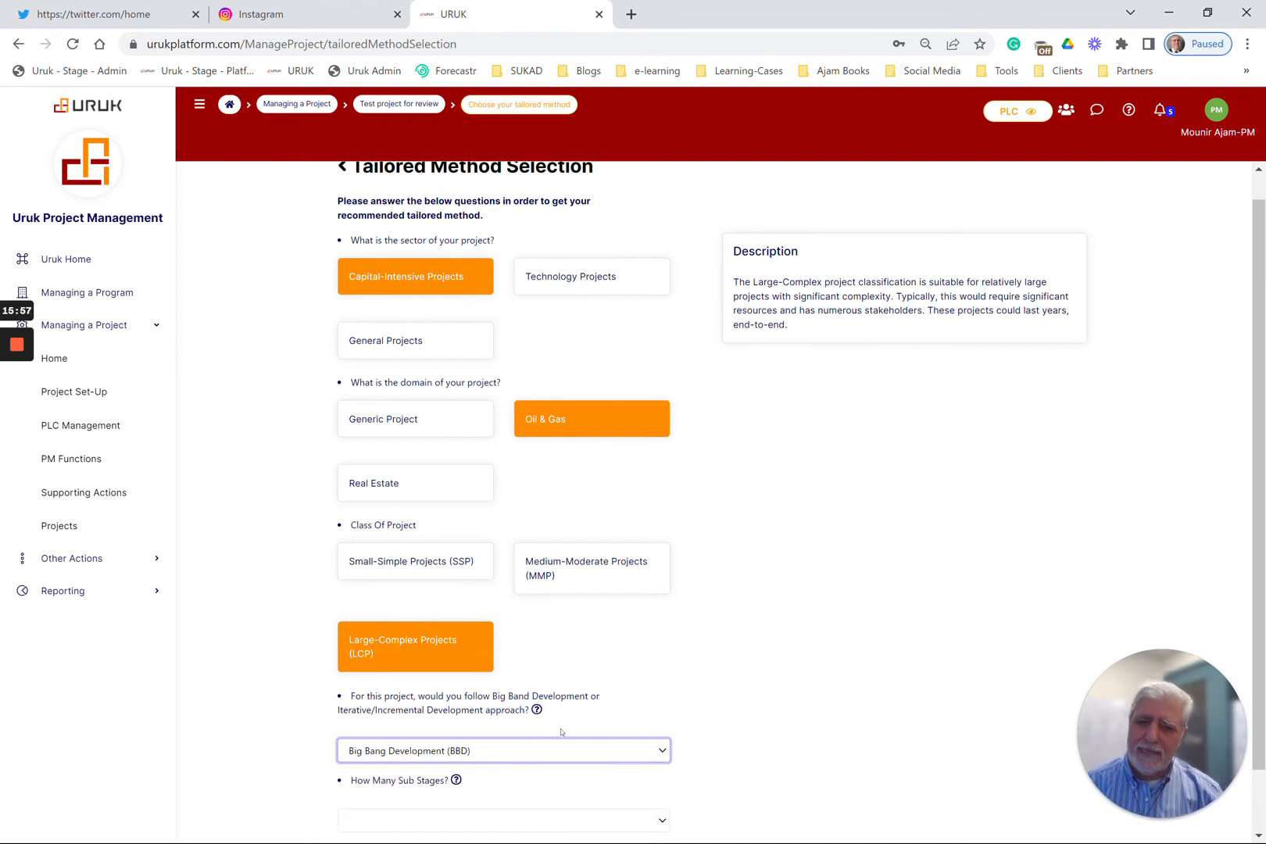
{"action": "scroll", "coordinate": [561, 732], "scroll_direction": "down", "scroll_amount": 1}
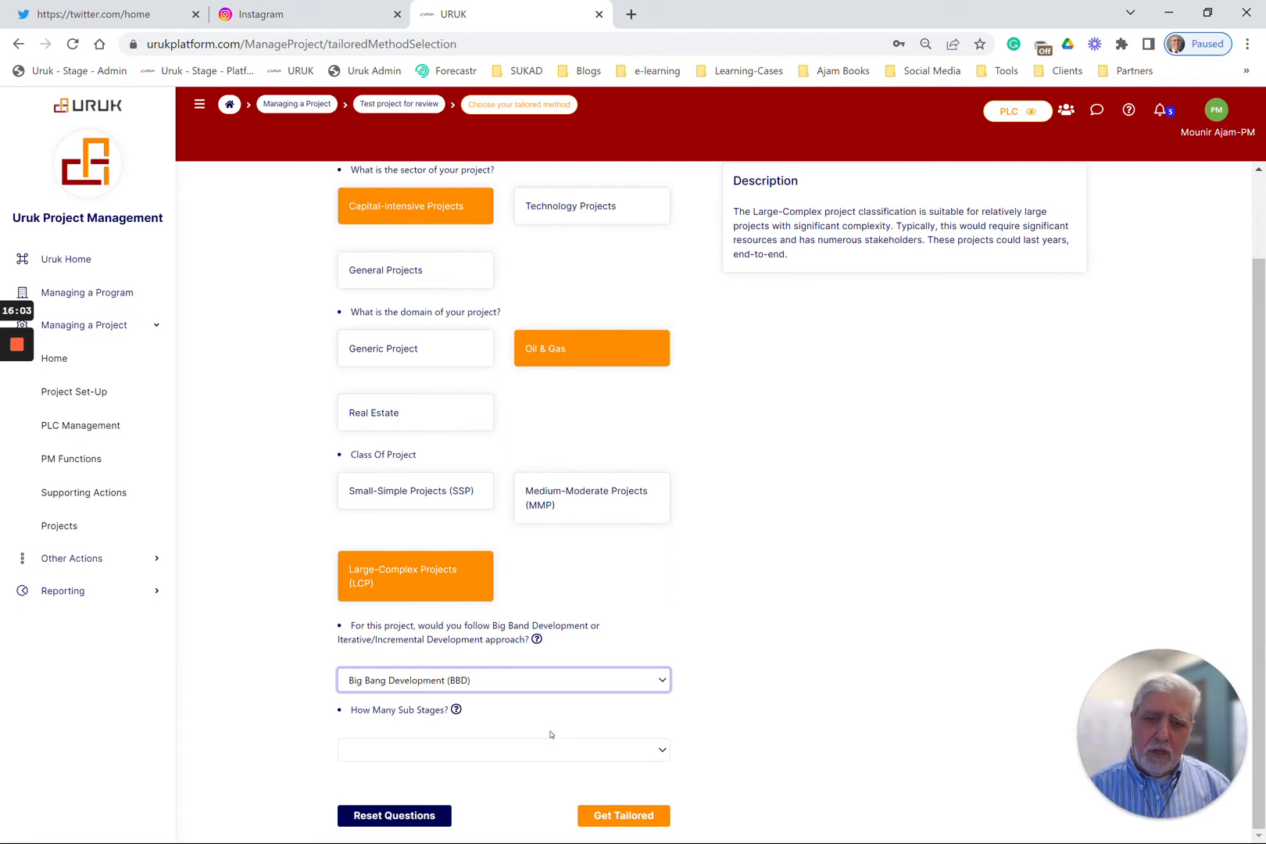
{"action": "left_click", "coordinate": [466, 754]}
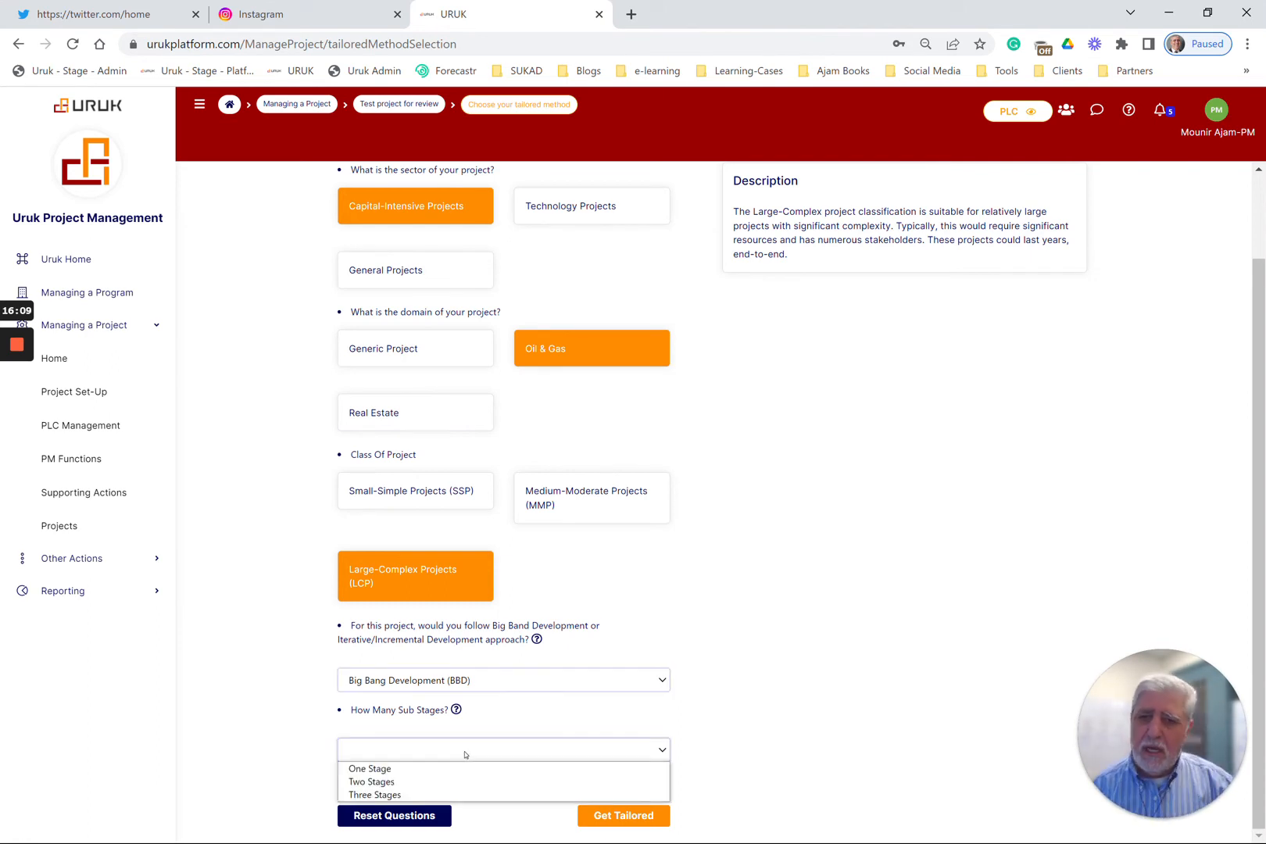
{"action": "left_click", "coordinate": [405, 782]}
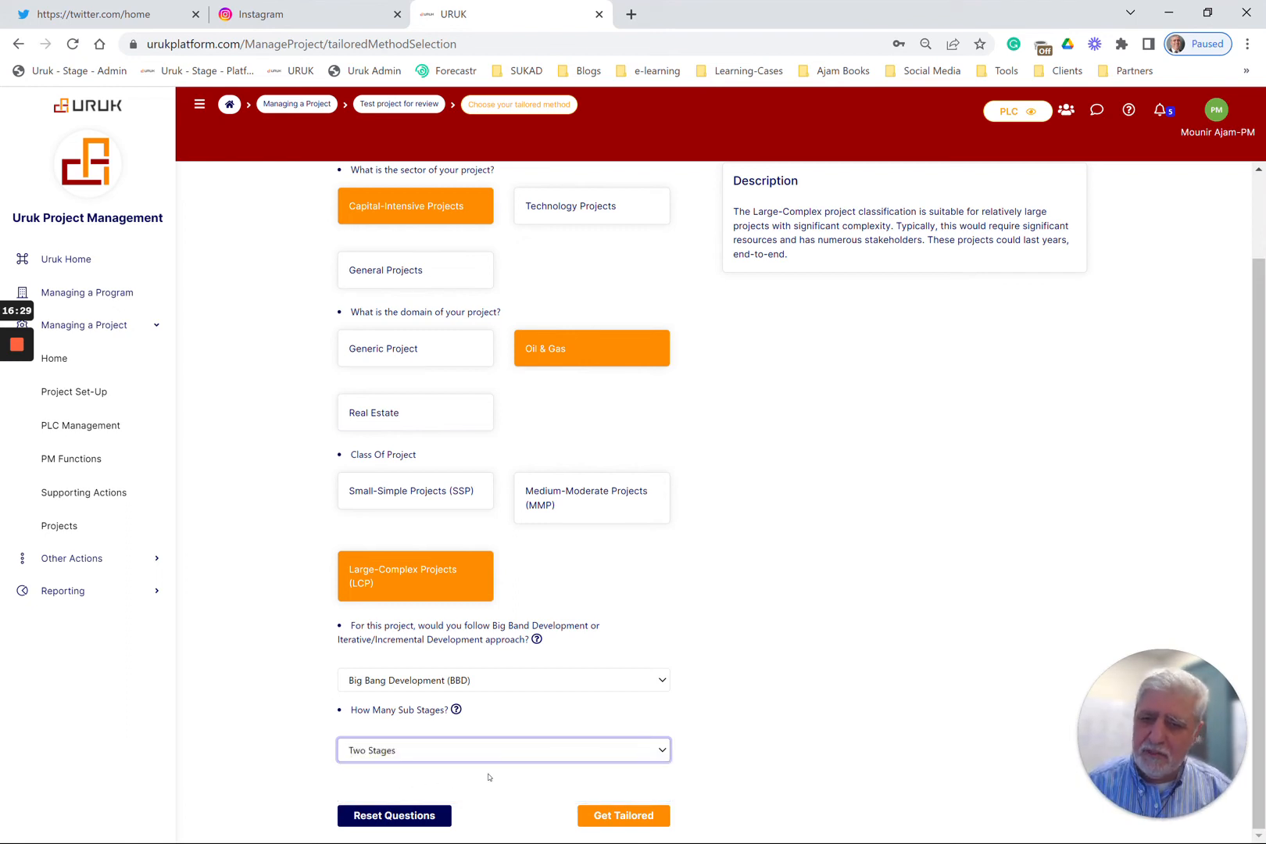
Get the recommended tailored method and preview its project life cycle through to the end of the Delivery Phase
{"action": "left_click", "coordinate": [630, 817]}
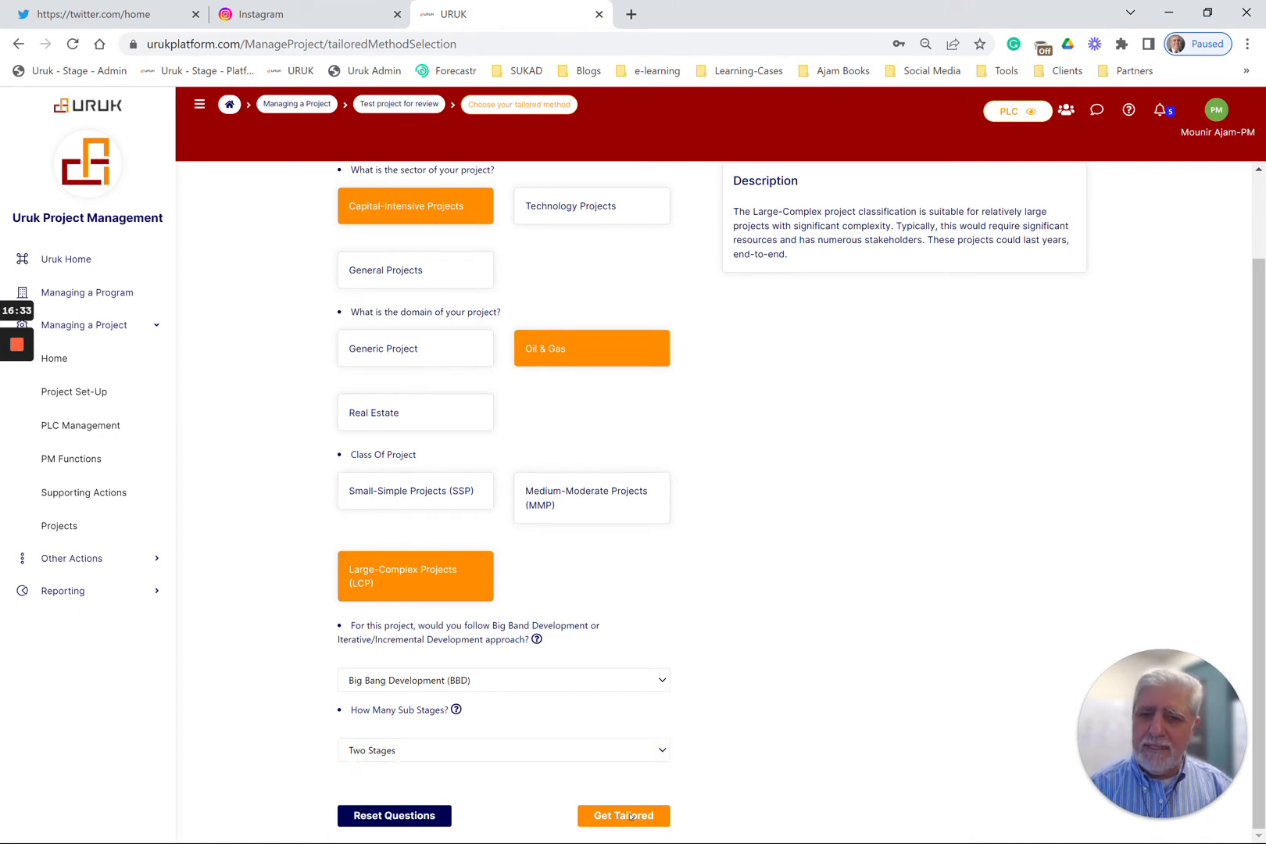
{"action": "scroll", "coordinate": [643, 690], "scroll_direction": "down", "scroll_amount": 5}
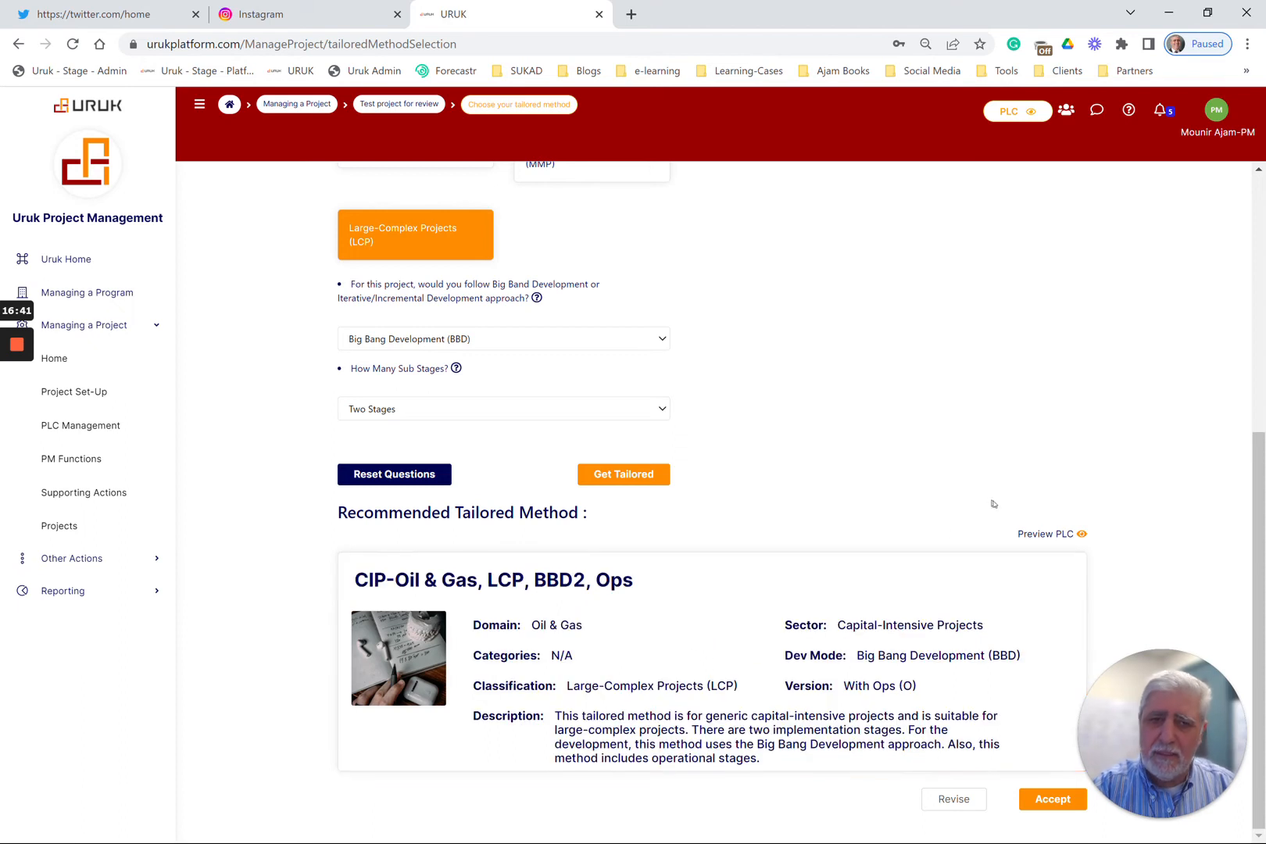
{"action": "left_click", "coordinate": [1048, 535]}
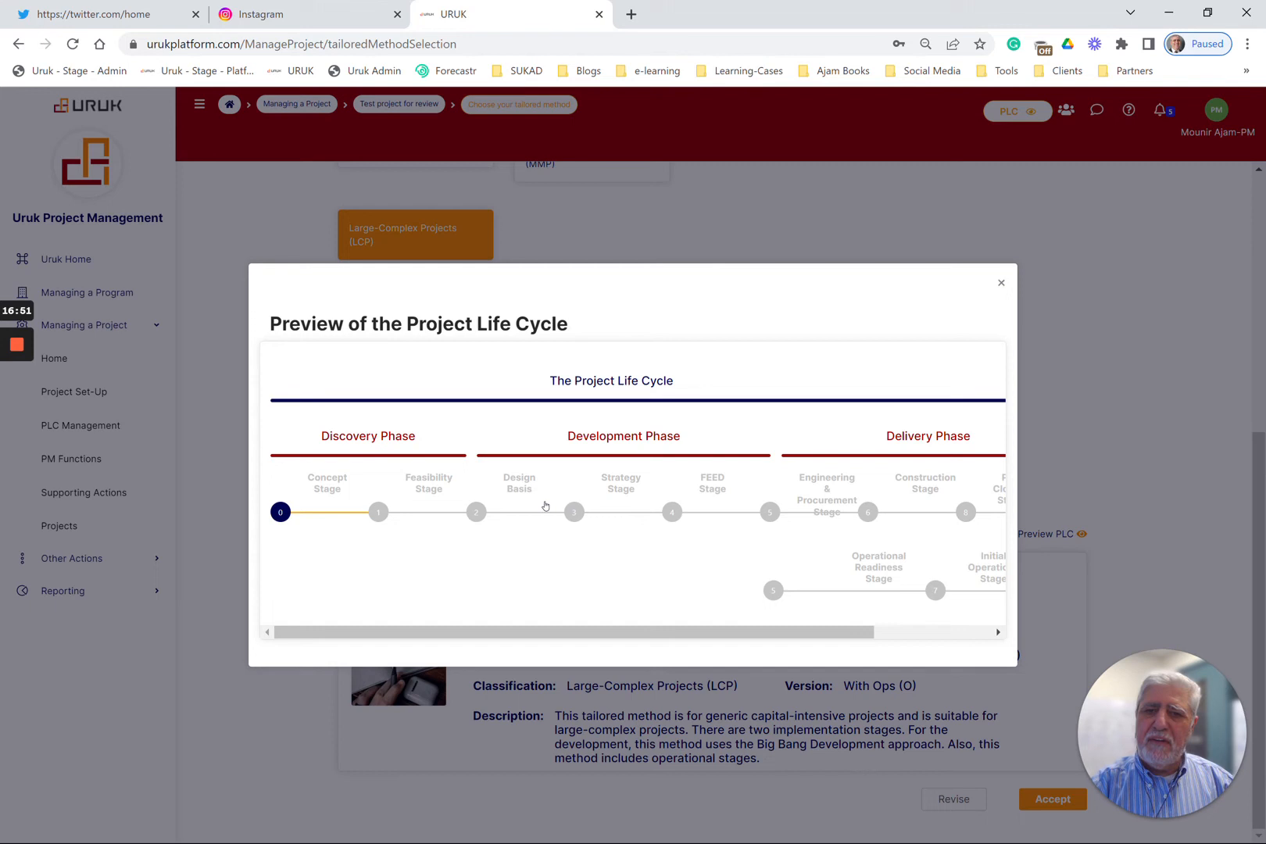
{"action": "left_click_drag", "start_coordinate": [672, 626], "coordinate": [850, 643]}
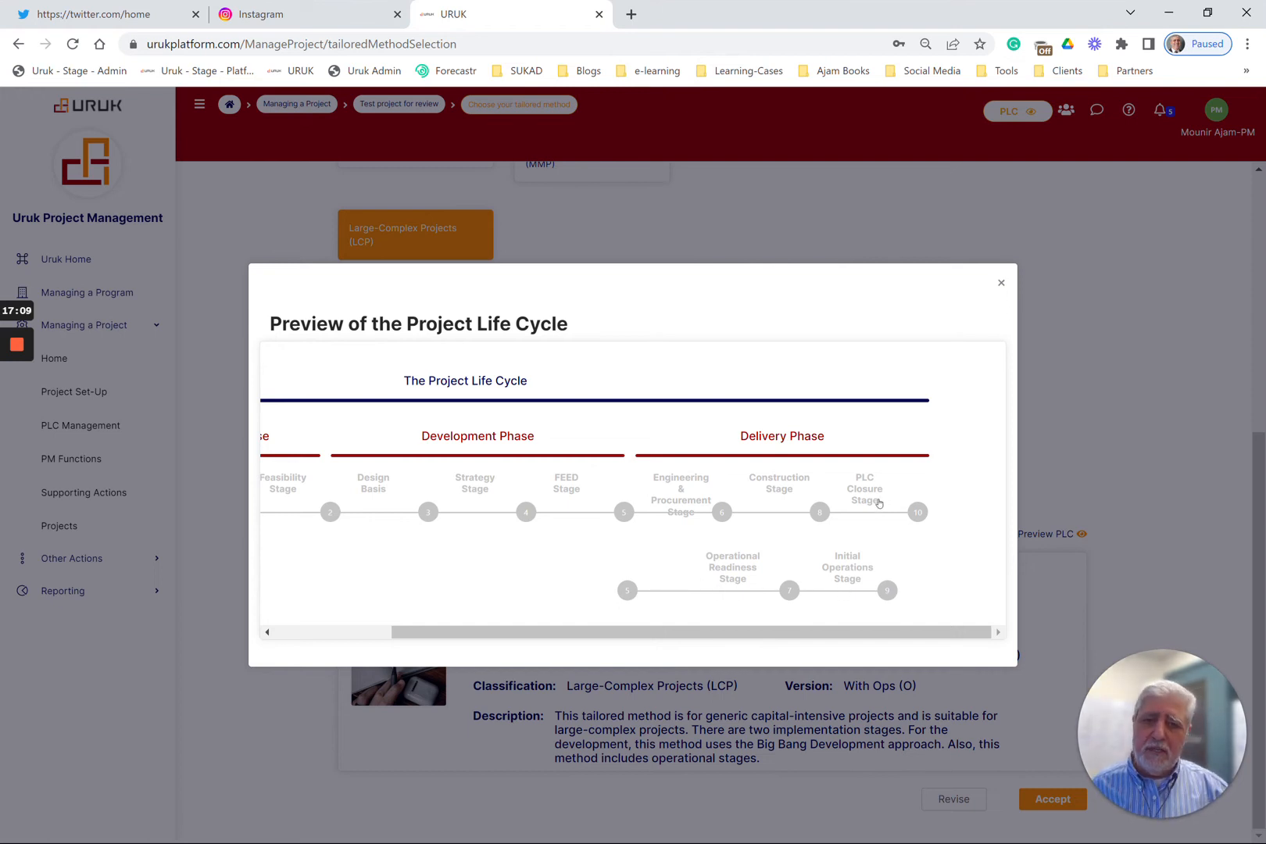
{"action": "left_click", "coordinate": [1002, 283]}
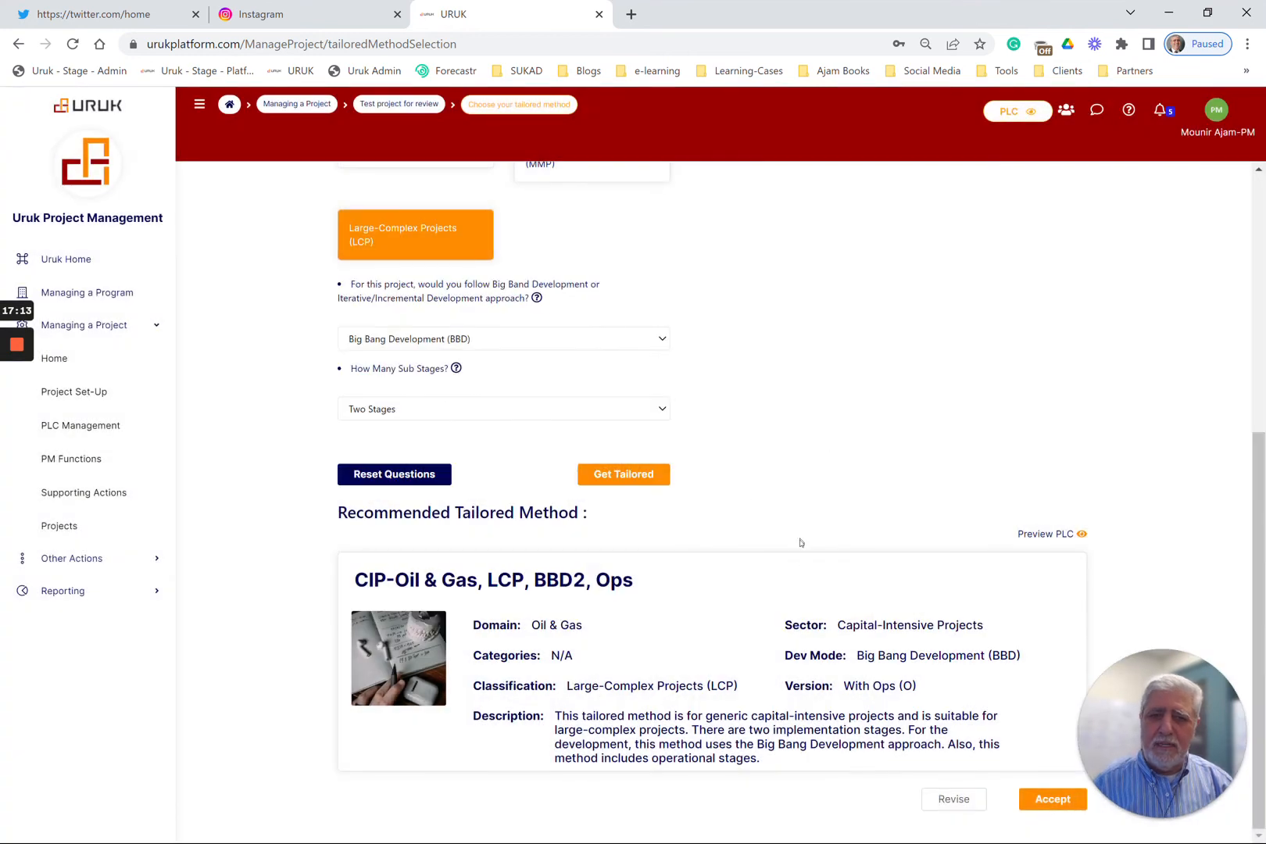
Regenerate the recommended tailored method with Three Stages and accept it, skipping the mpp template download
{"action": "left_click", "coordinate": [408, 411]}
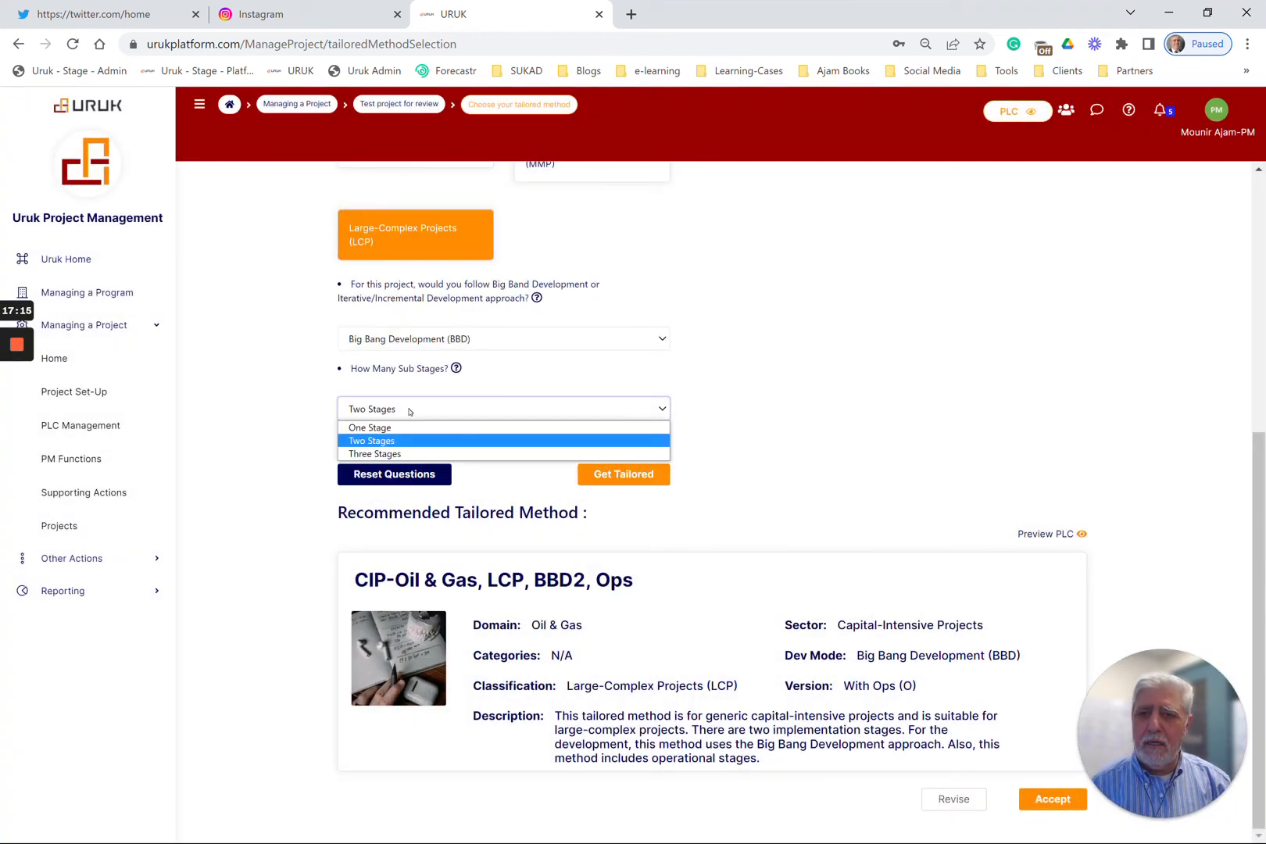
{"action": "left_click", "coordinate": [399, 454]}
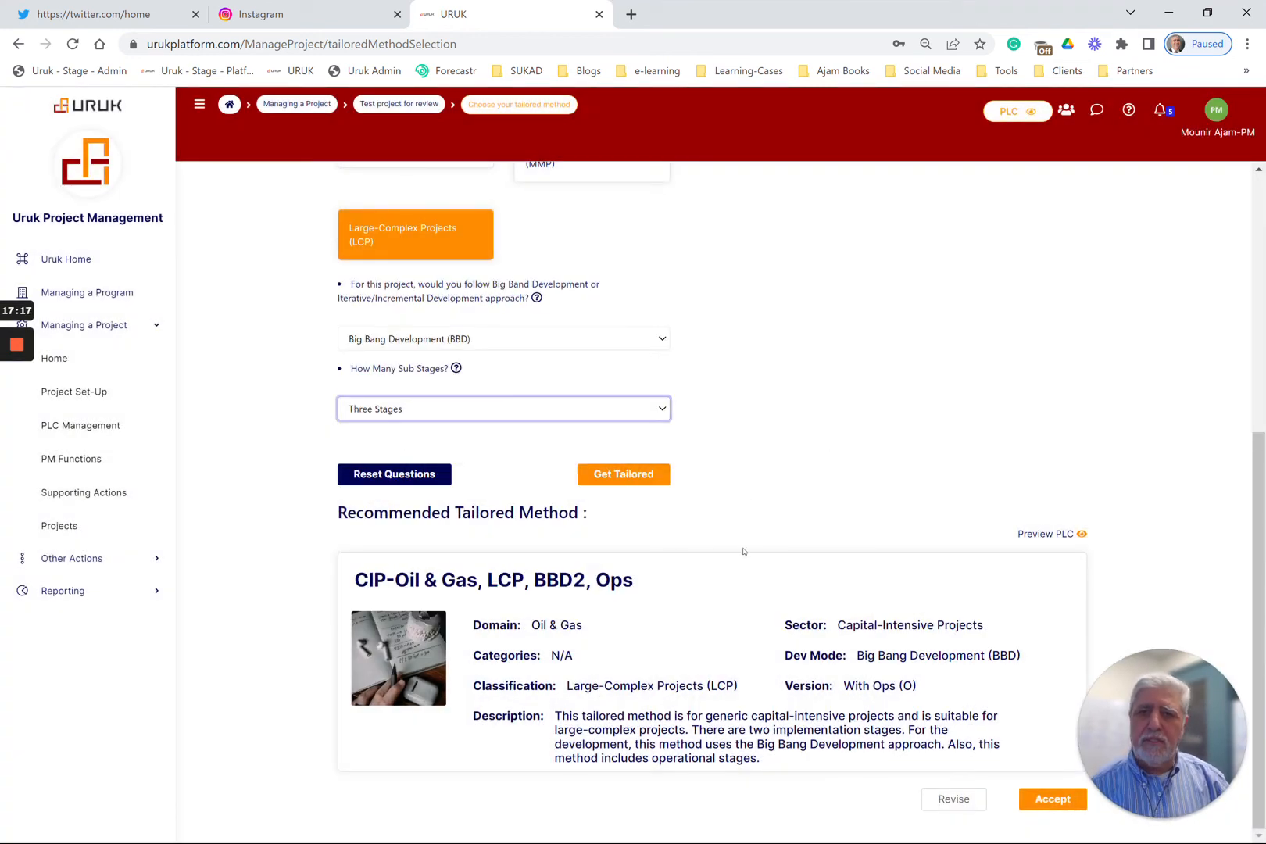
{"action": "left_click", "coordinate": [646, 486]}
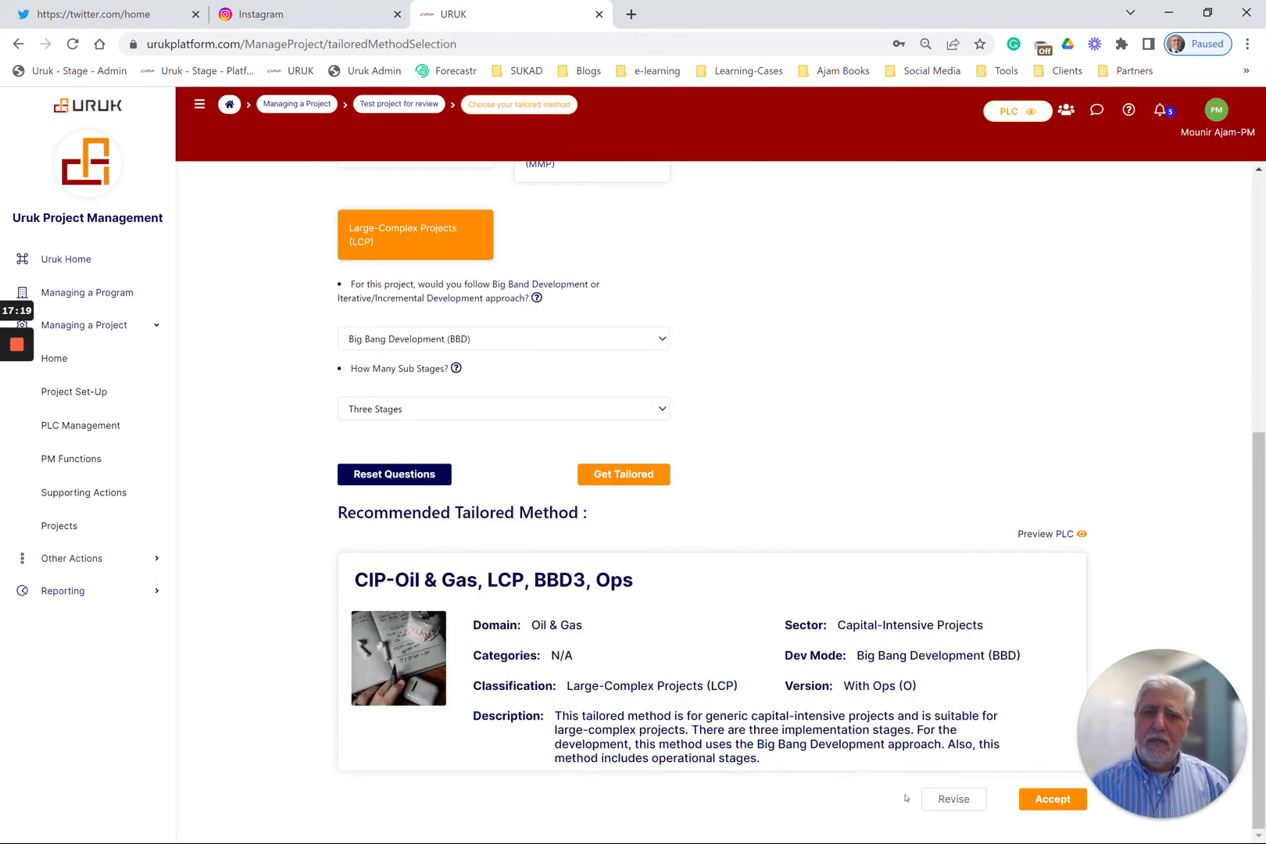
{"action": "left_click", "coordinate": [1024, 799]}
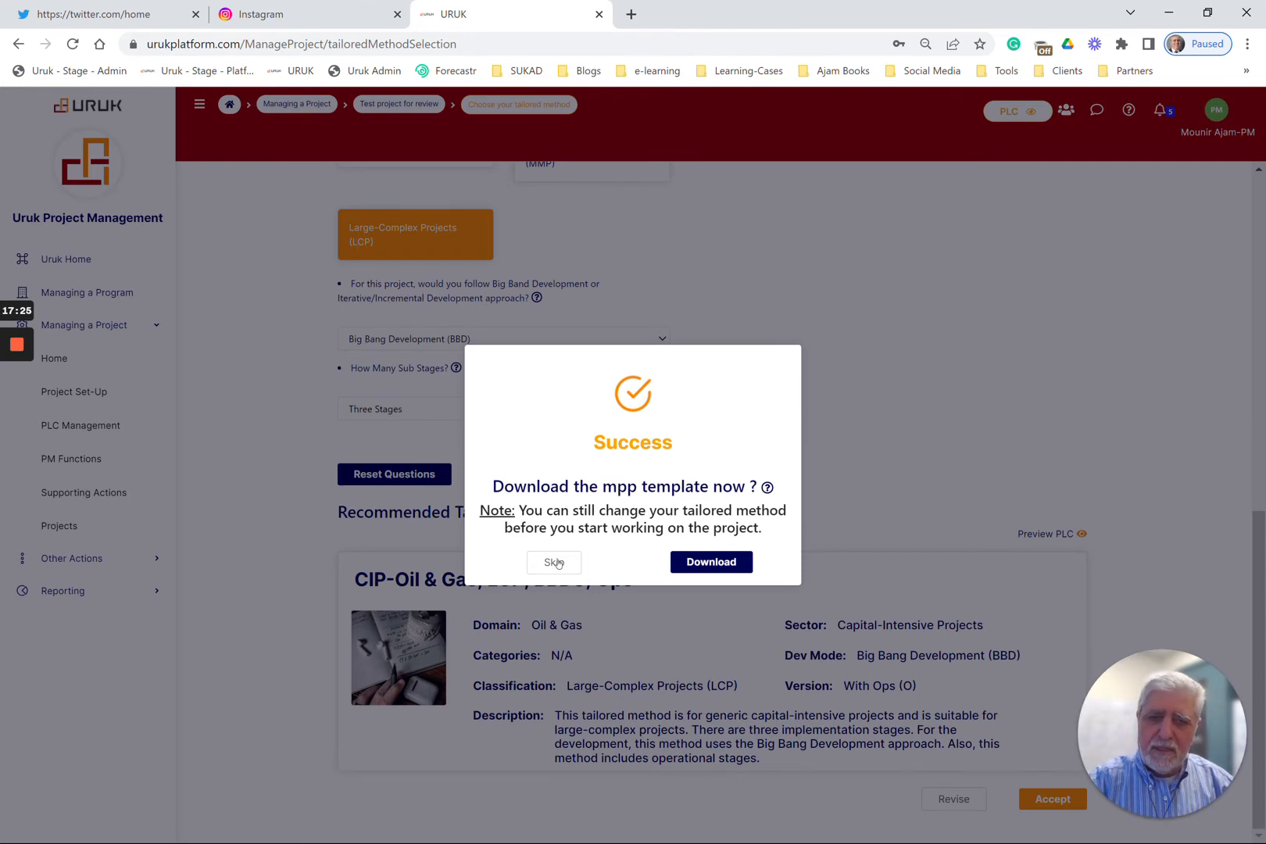
{"action": "left_click", "coordinate": [555, 563]}
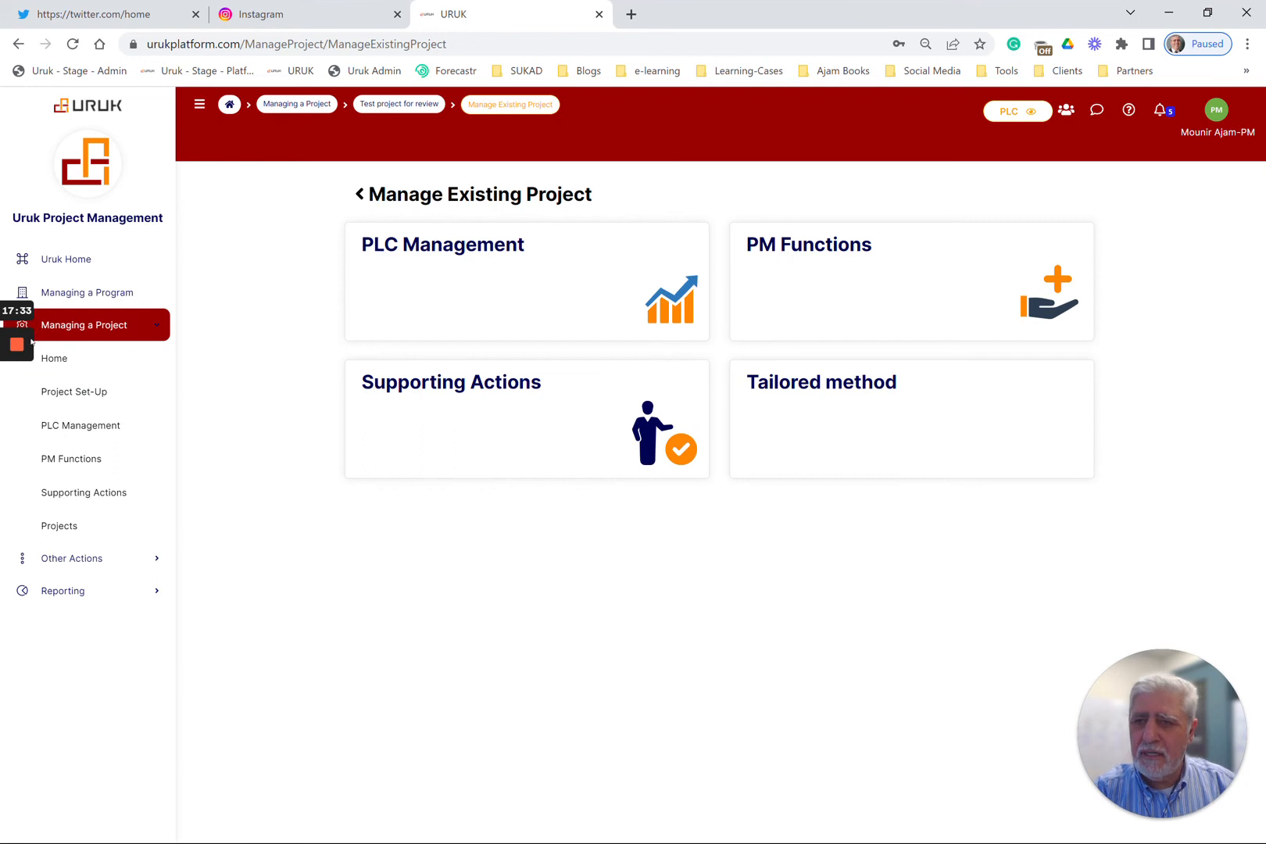
{"action": "left_click", "coordinate": [16, 412]}
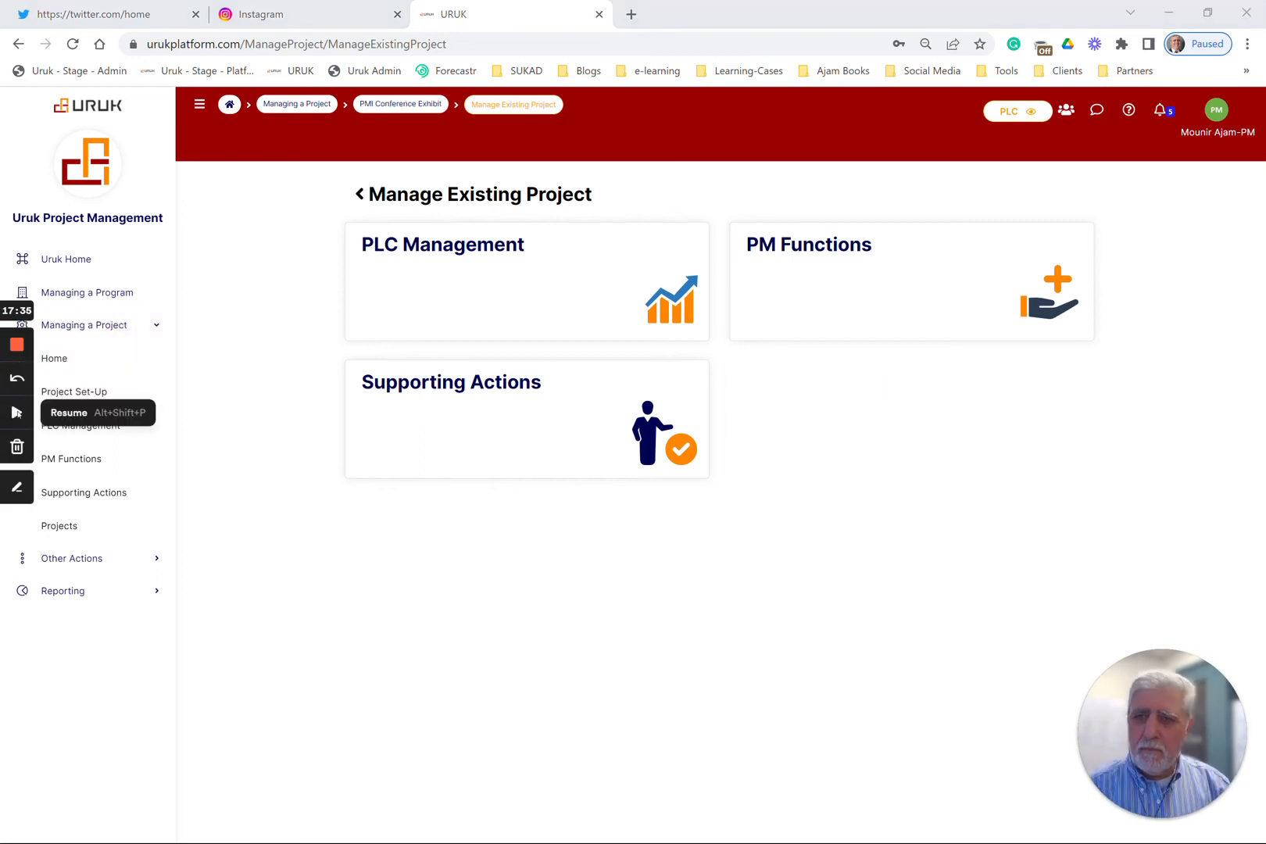
{"action": "left_click", "coordinate": [16, 412]}
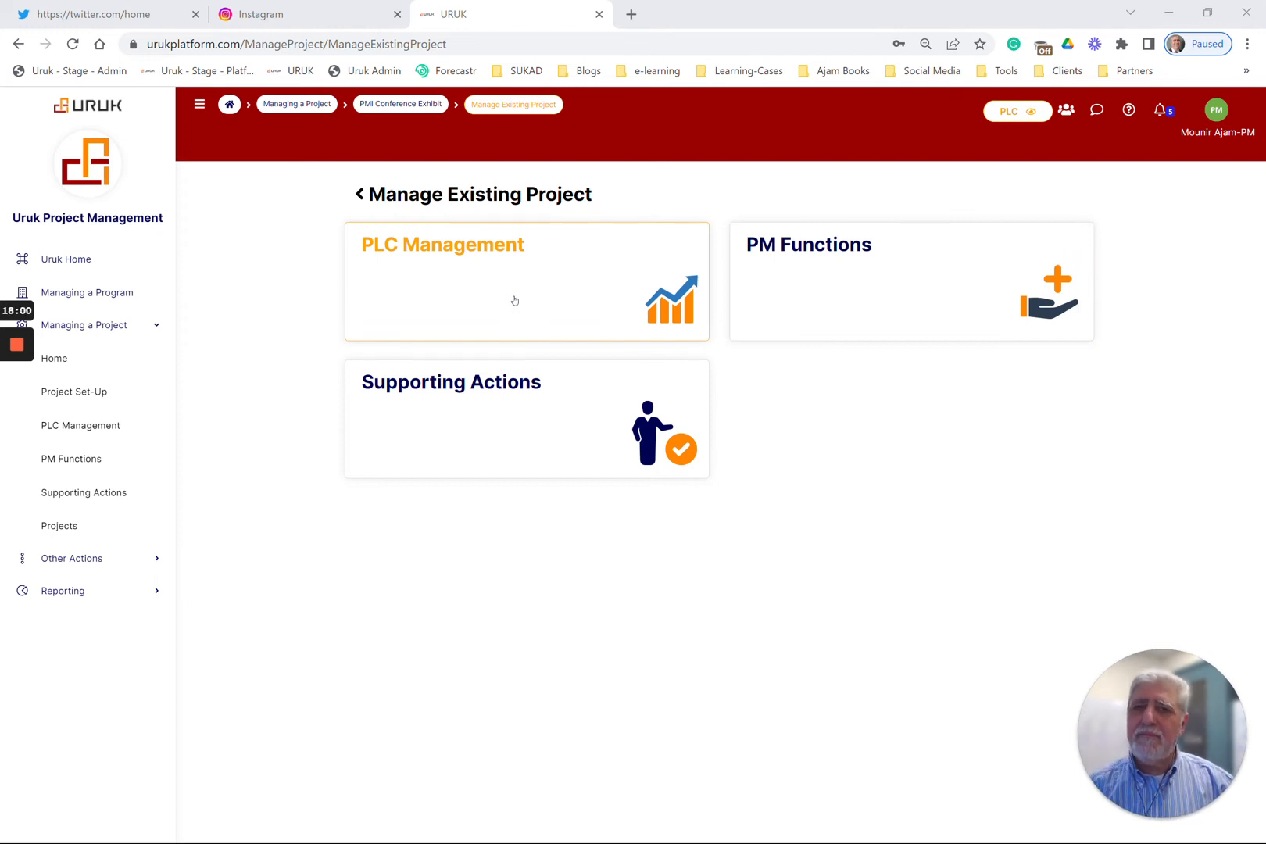
Open PLC Management for the PMI Conference Exhibit project and review its life cycle stages and stage gates
{"action": "left_click", "coordinate": [515, 300]}
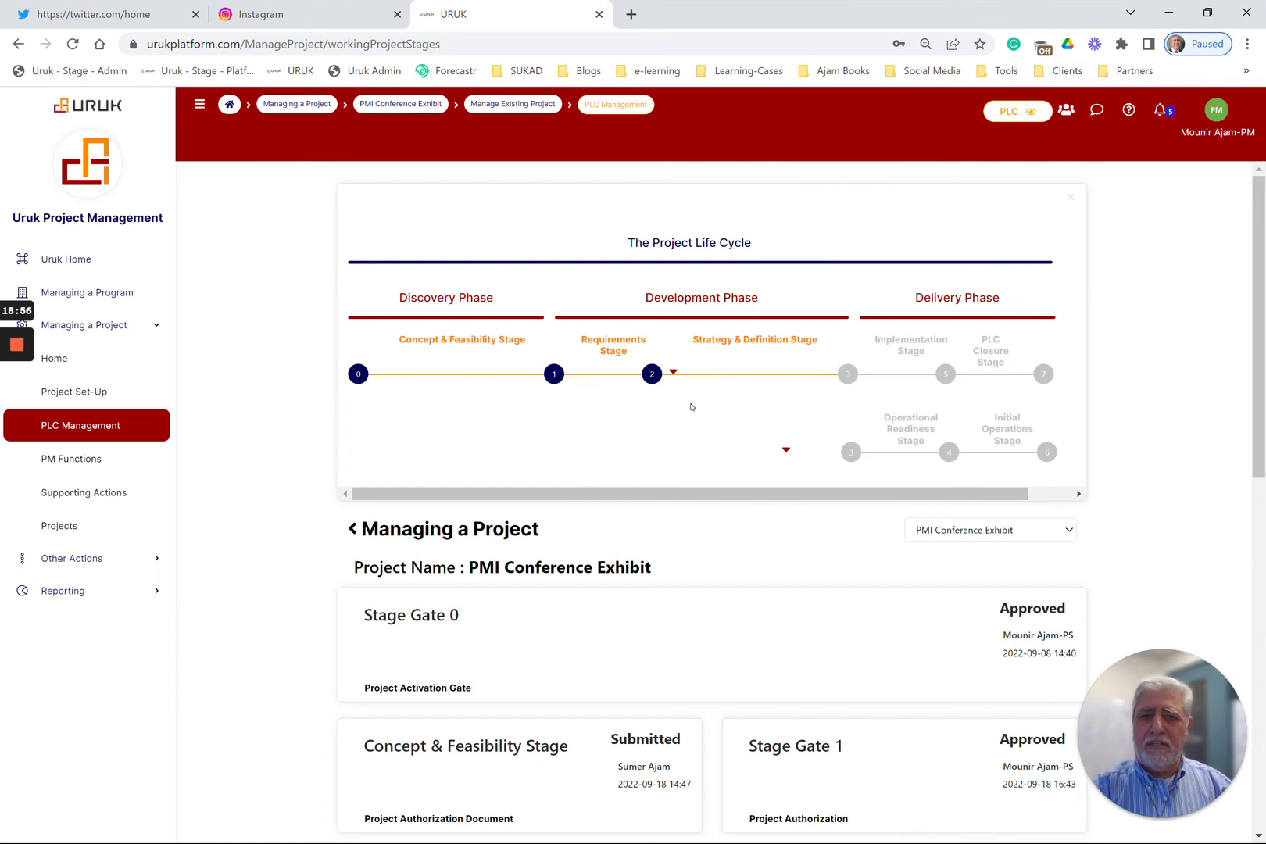
{"action": "scroll", "coordinate": [689, 407], "scroll_direction": "down", "scroll_amount": 4}
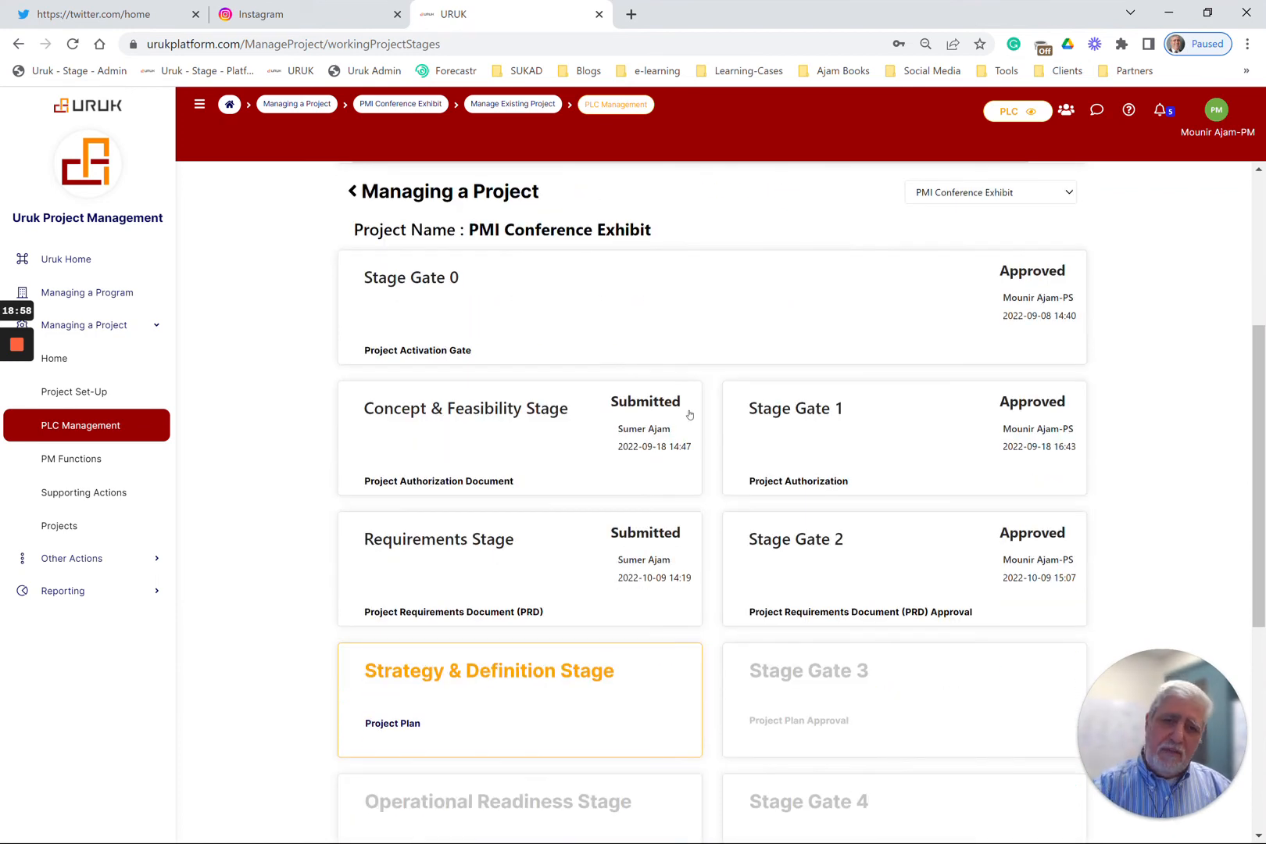
{"action": "scroll", "coordinate": [689, 414], "scroll_direction": "down", "scroll_amount": 1}
{"action": "scroll", "coordinate": [688, 412], "scroll_direction": "up", "scroll_amount": 1}
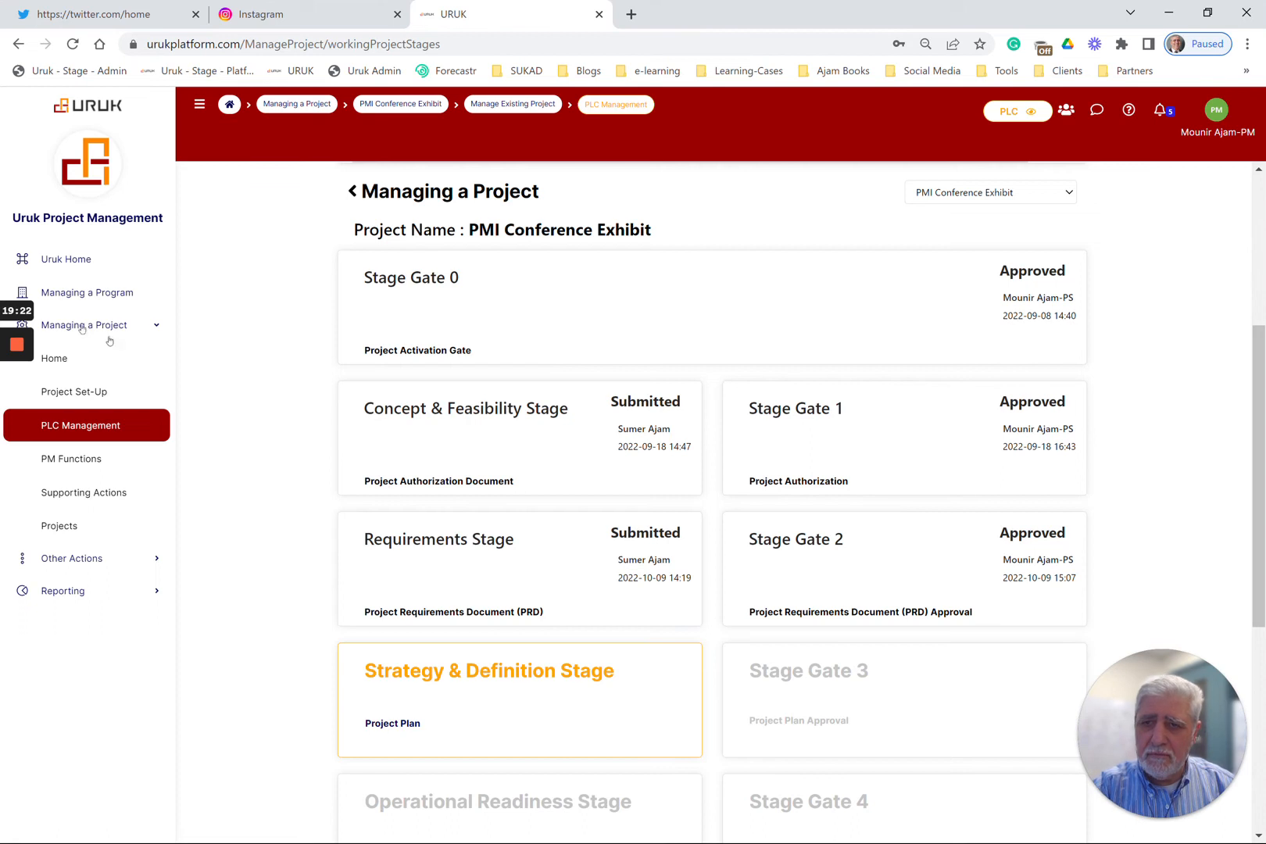
{"action": "mouse_move", "coordinate": [15, 352]}
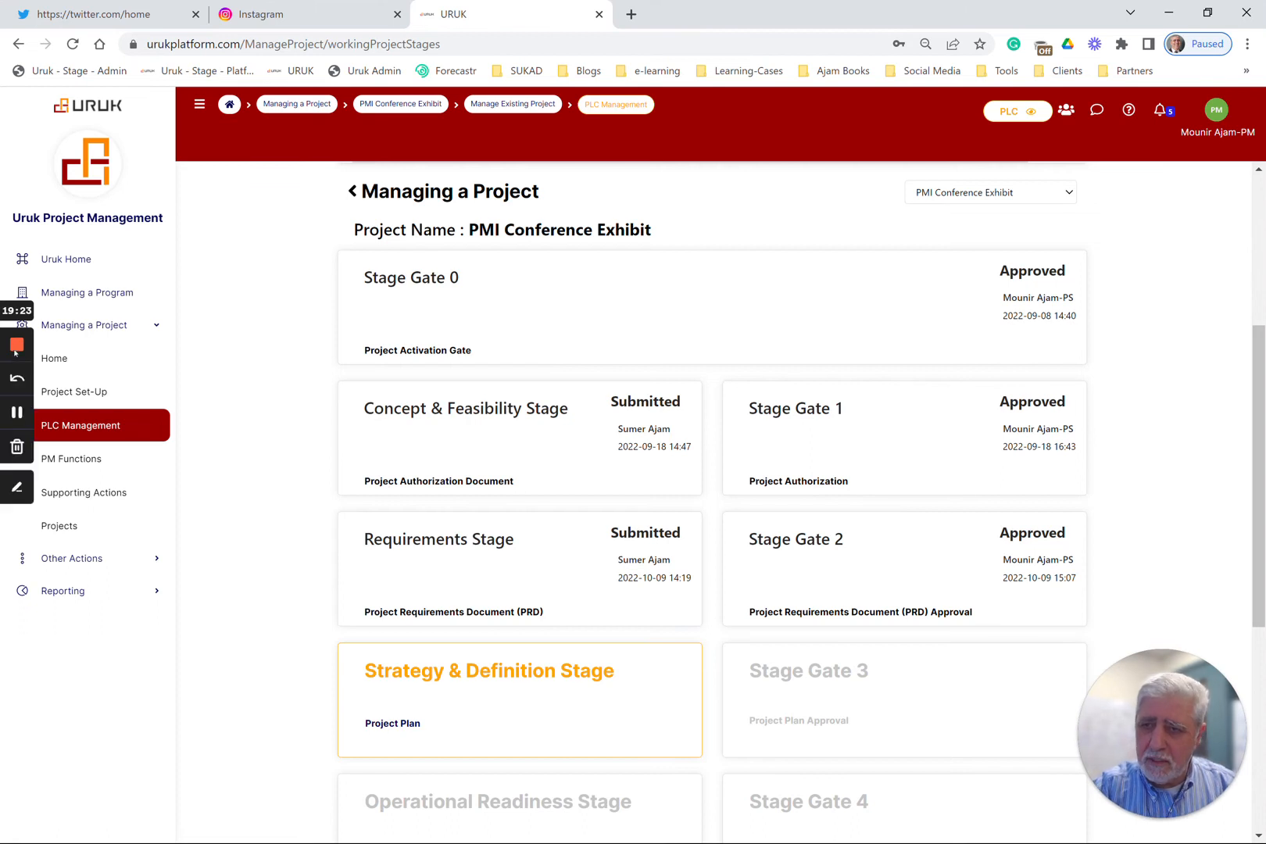
{"action": "left_click", "coordinate": [15, 412]}
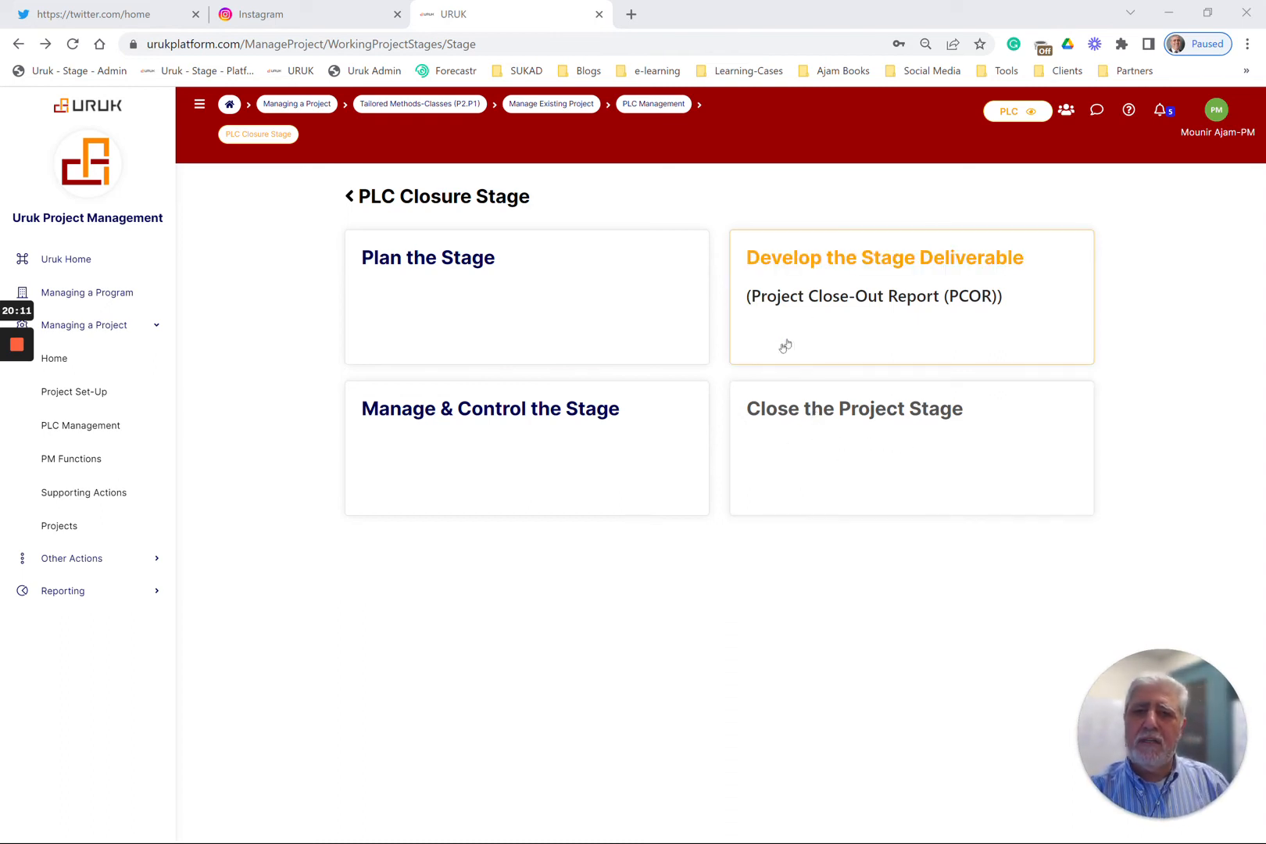
View the planning page of the PLC Closure Stage with its assigned members and return to the stage overview
{"action": "left_click", "coordinate": [435, 263]}
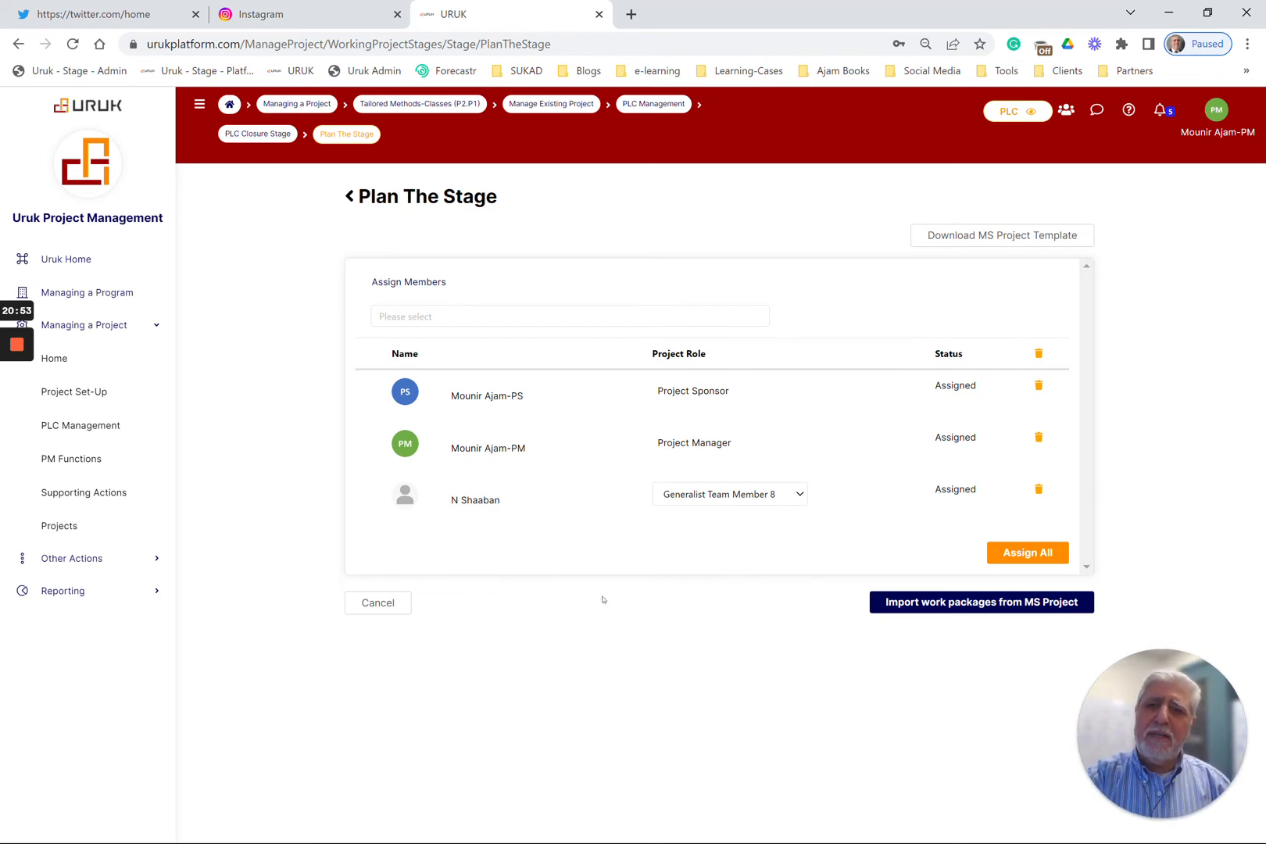
{"action": "left_click", "coordinate": [349, 197]}
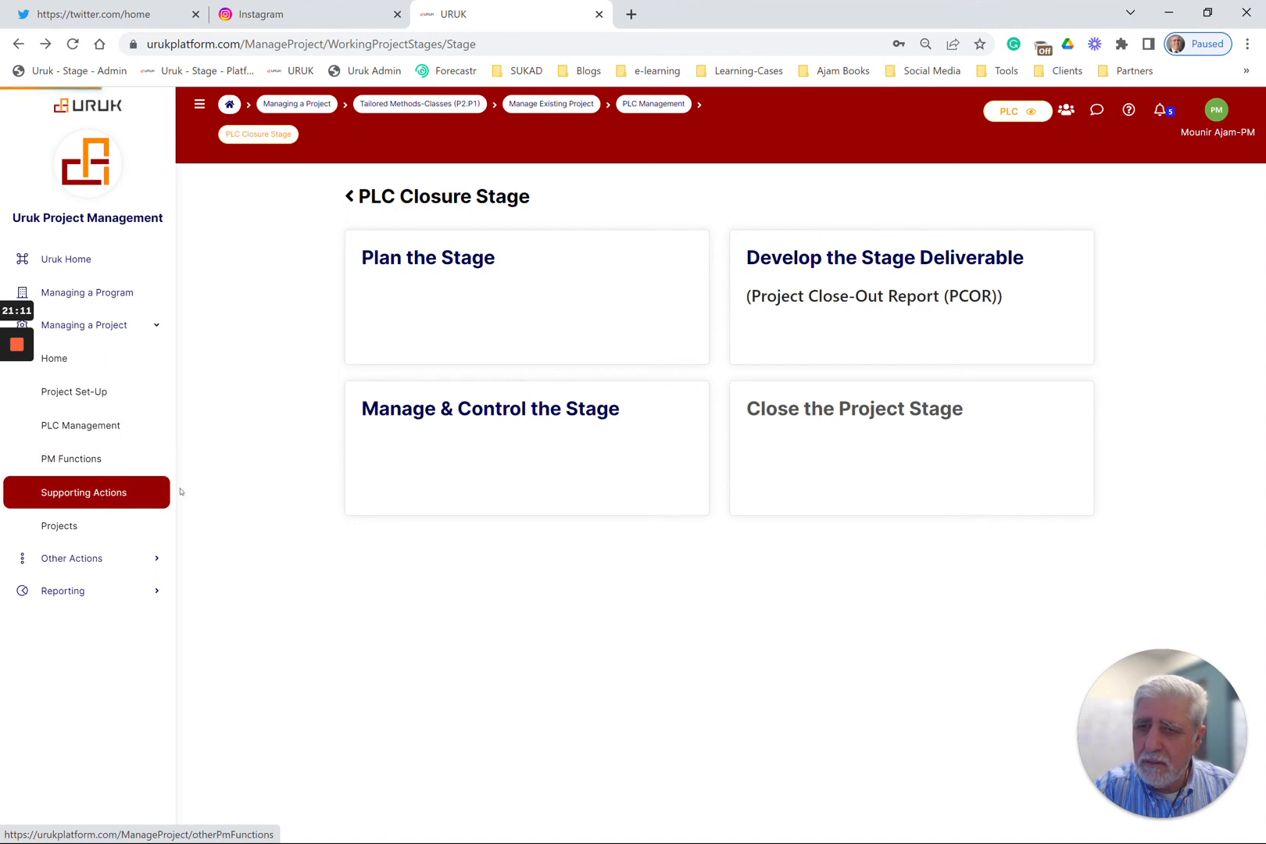
Review the project task list under Managing Project Tasks in Supporting Actions, and return to the PLC Closure Stage overview
{"action": "left_click", "coordinate": [129, 494]}
{"action": "left_click", "coordinate": [511, 279]}
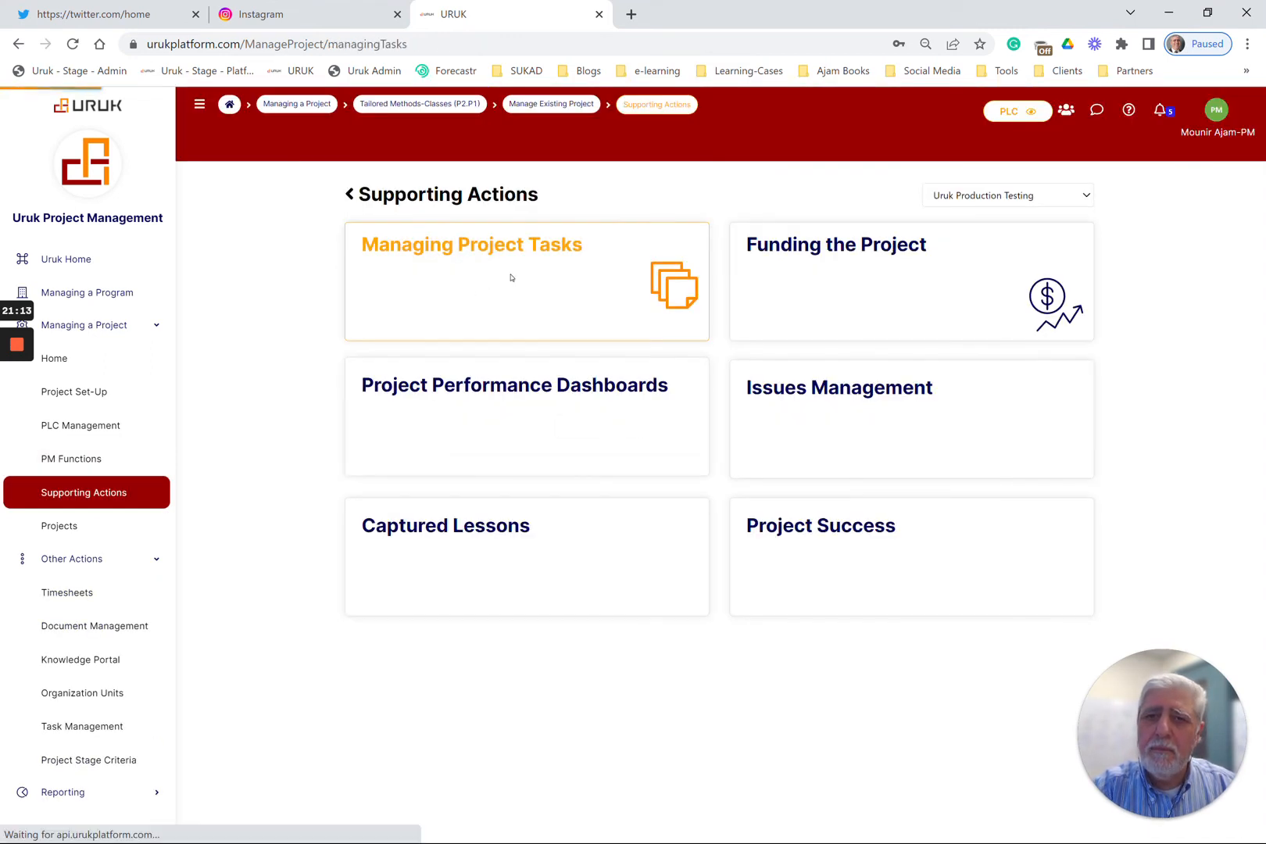
{"action": "scroll", "coordinate": [645, 594], "scroll_direction": "down", "scroll_amount": 4}
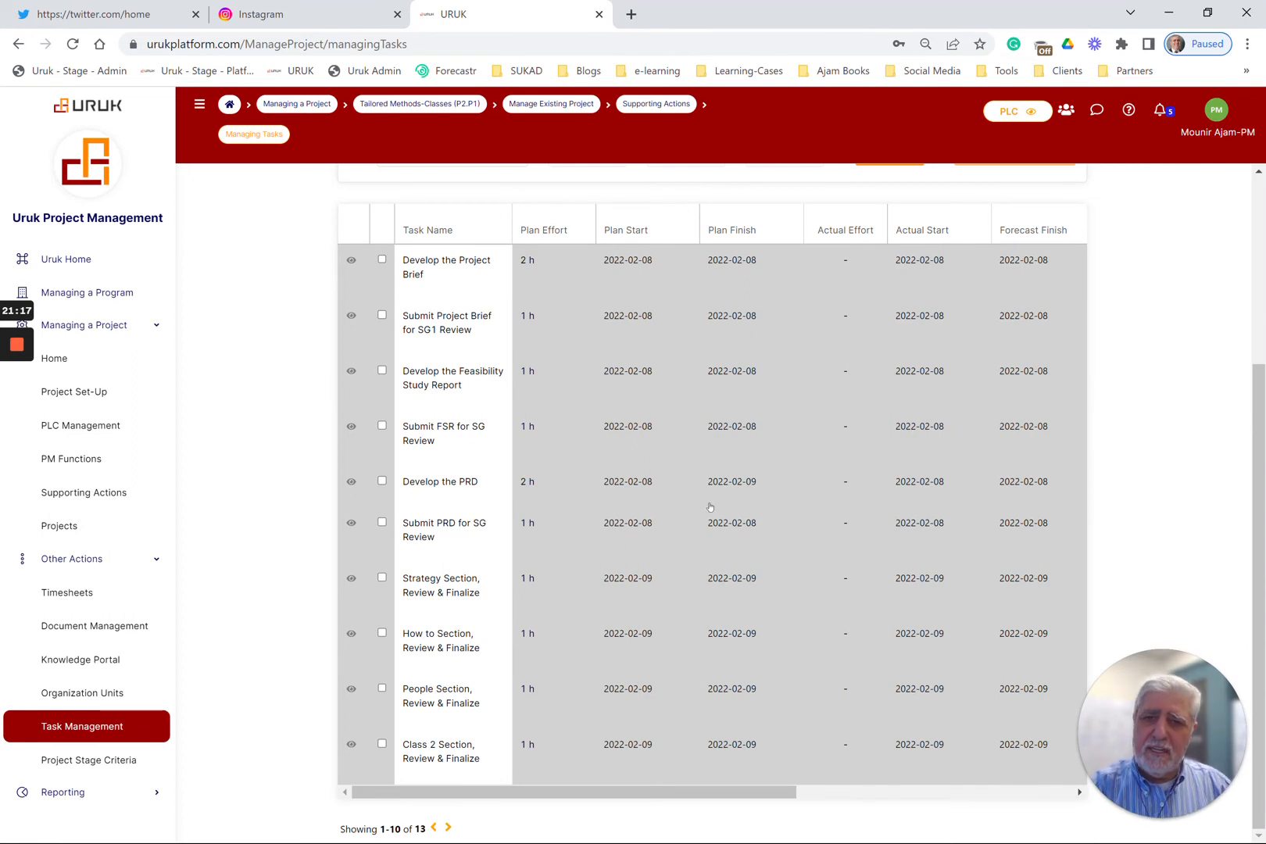
{"action": "scroll", "coordinate": [717, 504], "scroll_direction": "up", "scroll_amount": 4}
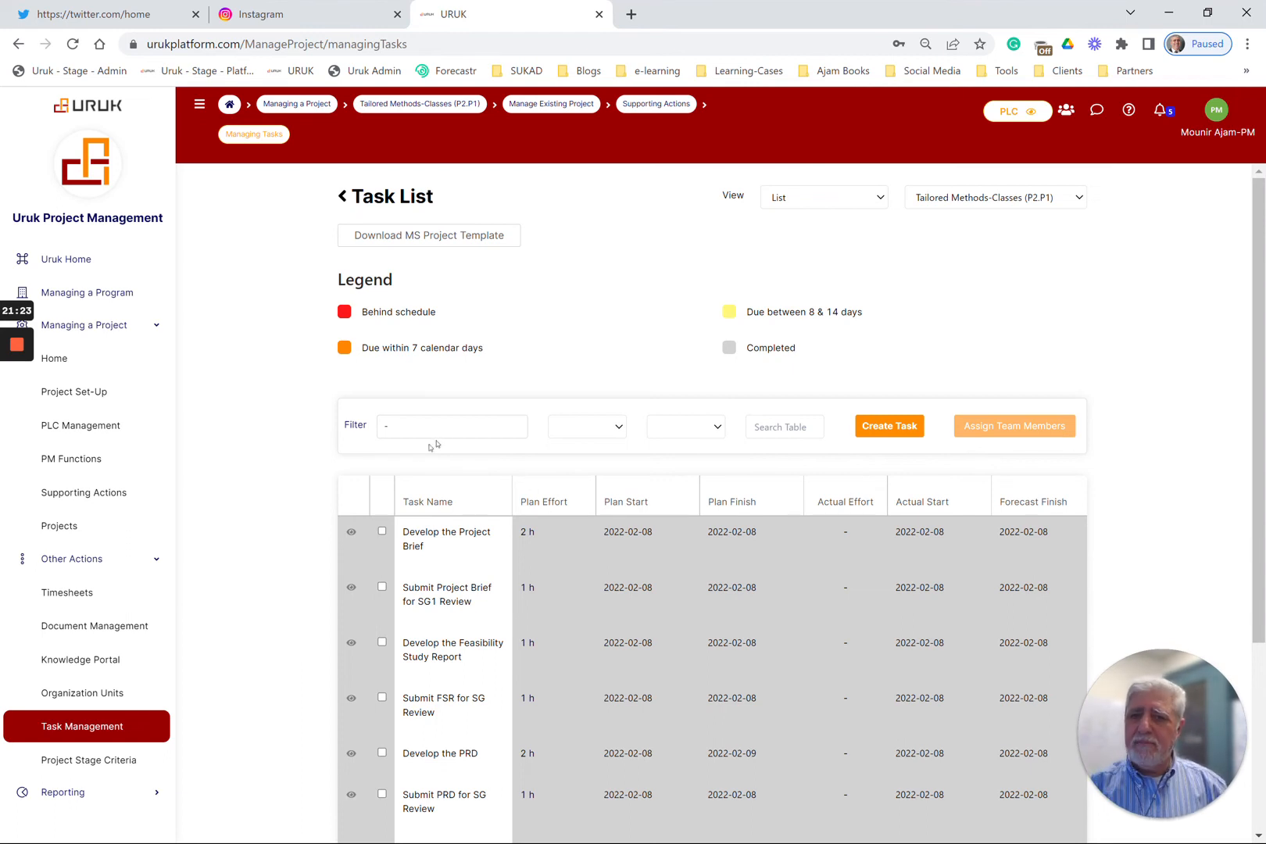
{"action": "left_click", "coordinate": [128, 523]}
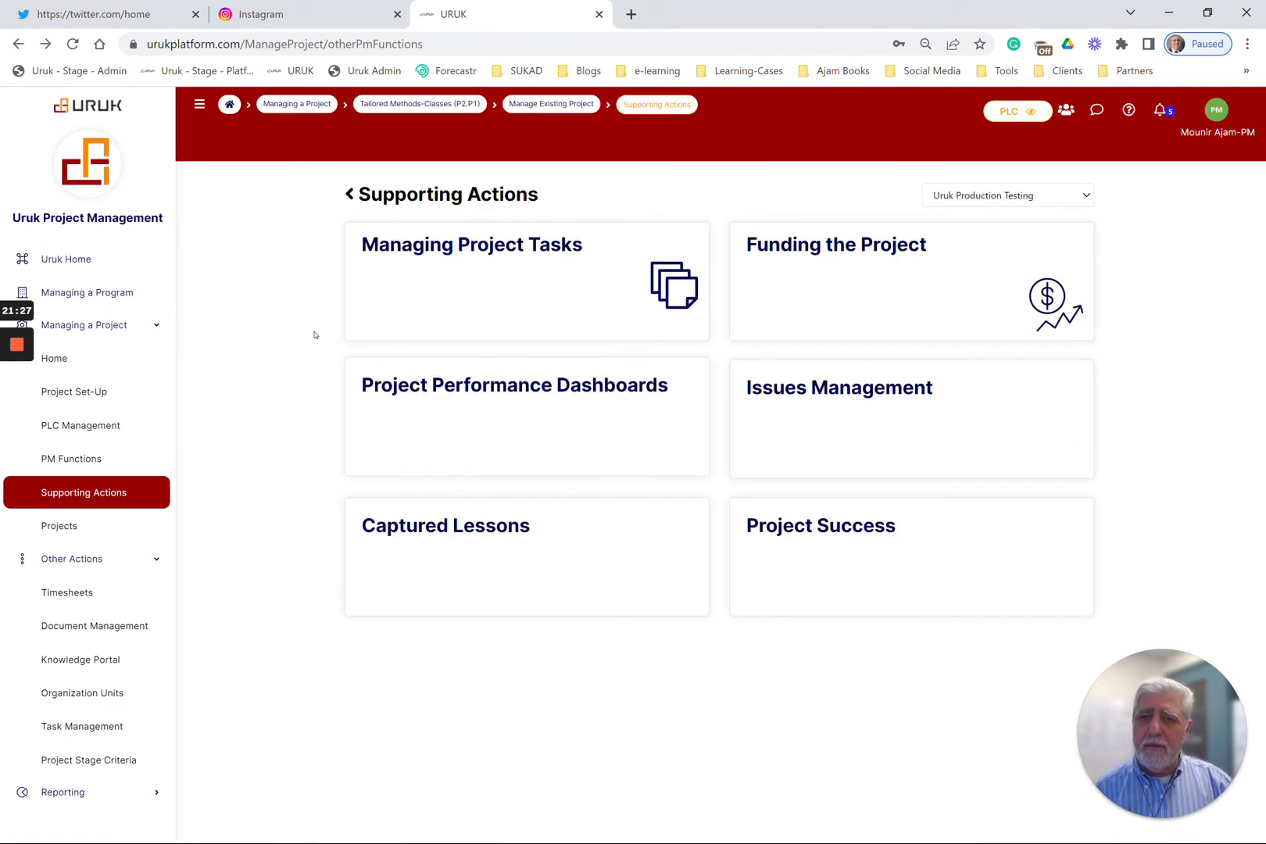
{"action": "left_click", "coordinate": [19, 44]}
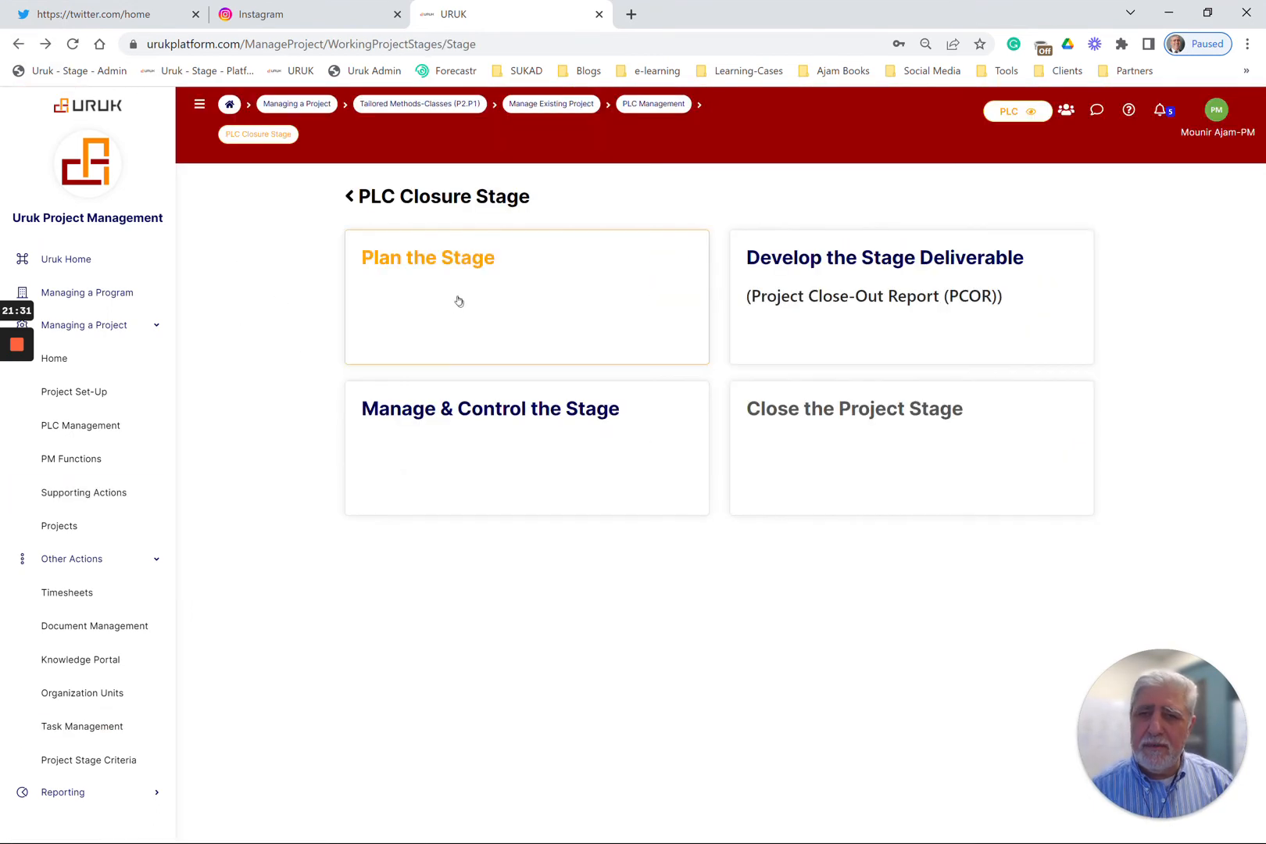
Open the Project Close-Out Report (PCOR) deliverable of the PLC Closure Stage and recall it for editing
{"action": "left_click", "coordinate": [935, 314]}
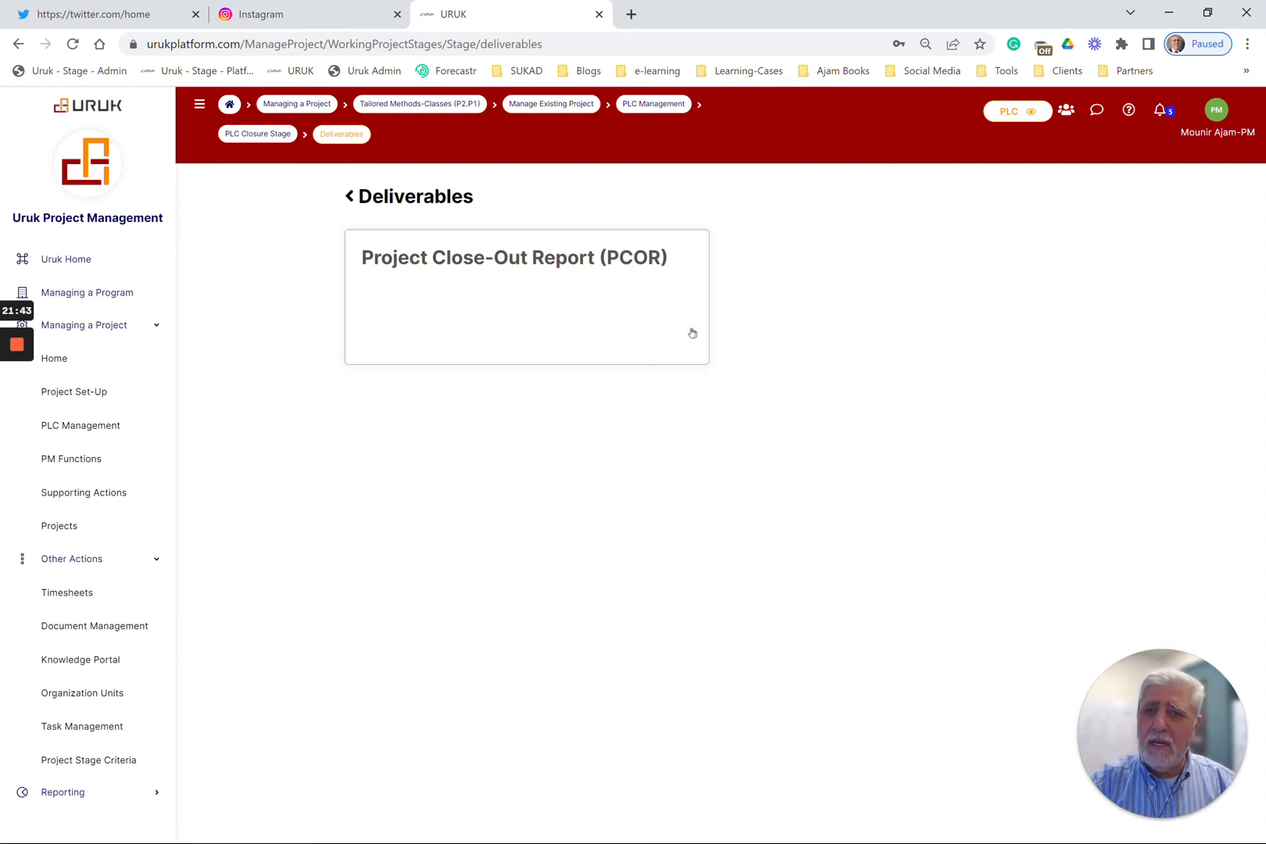
{"action": "left_click", "coordinate": [583, 295]}
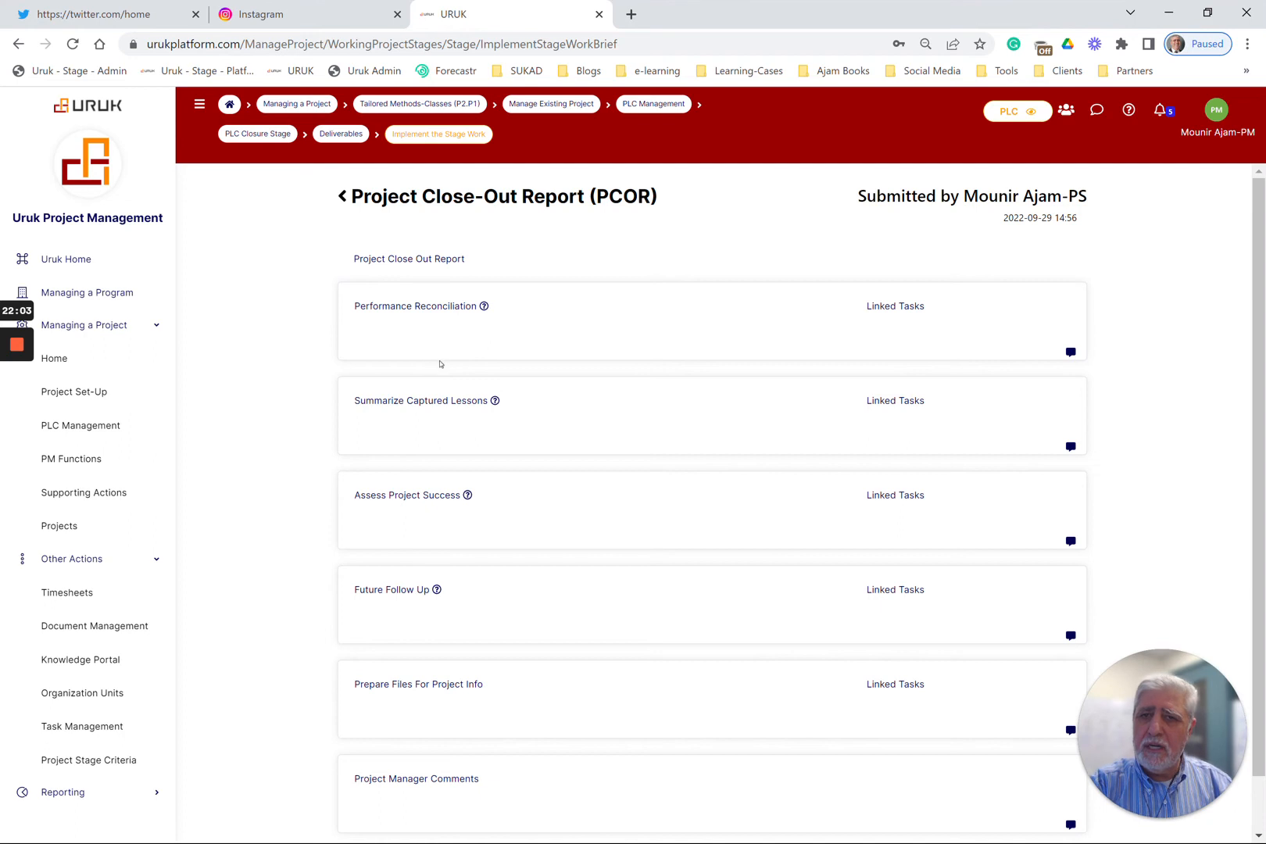
{"action": "scroll", "coordinate": [443, 640], "scroll_direction": "down", "scroll_amount": 1}
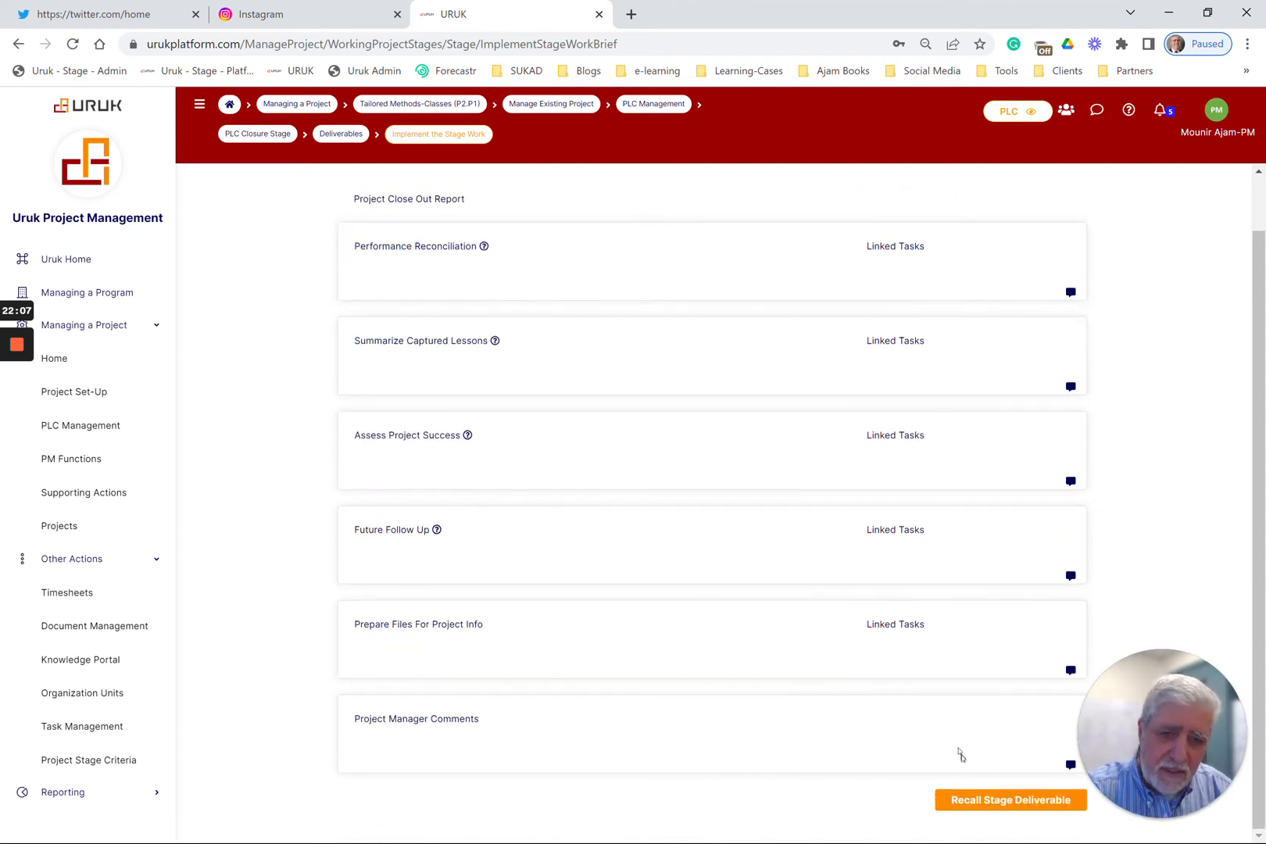
{"action": "left_click", "coordinate": [956, 803]}
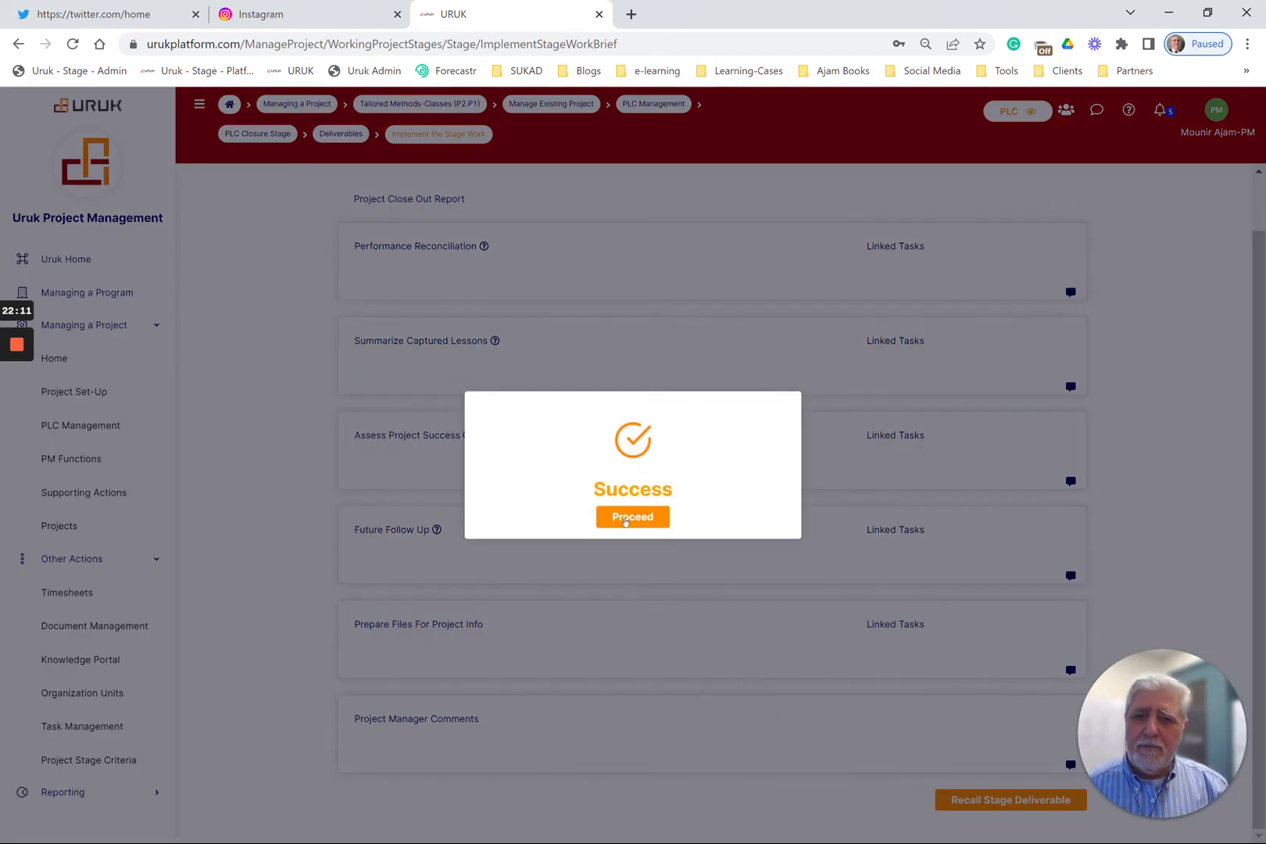
{"action": "left_click", "coordinate": [623, 518]}
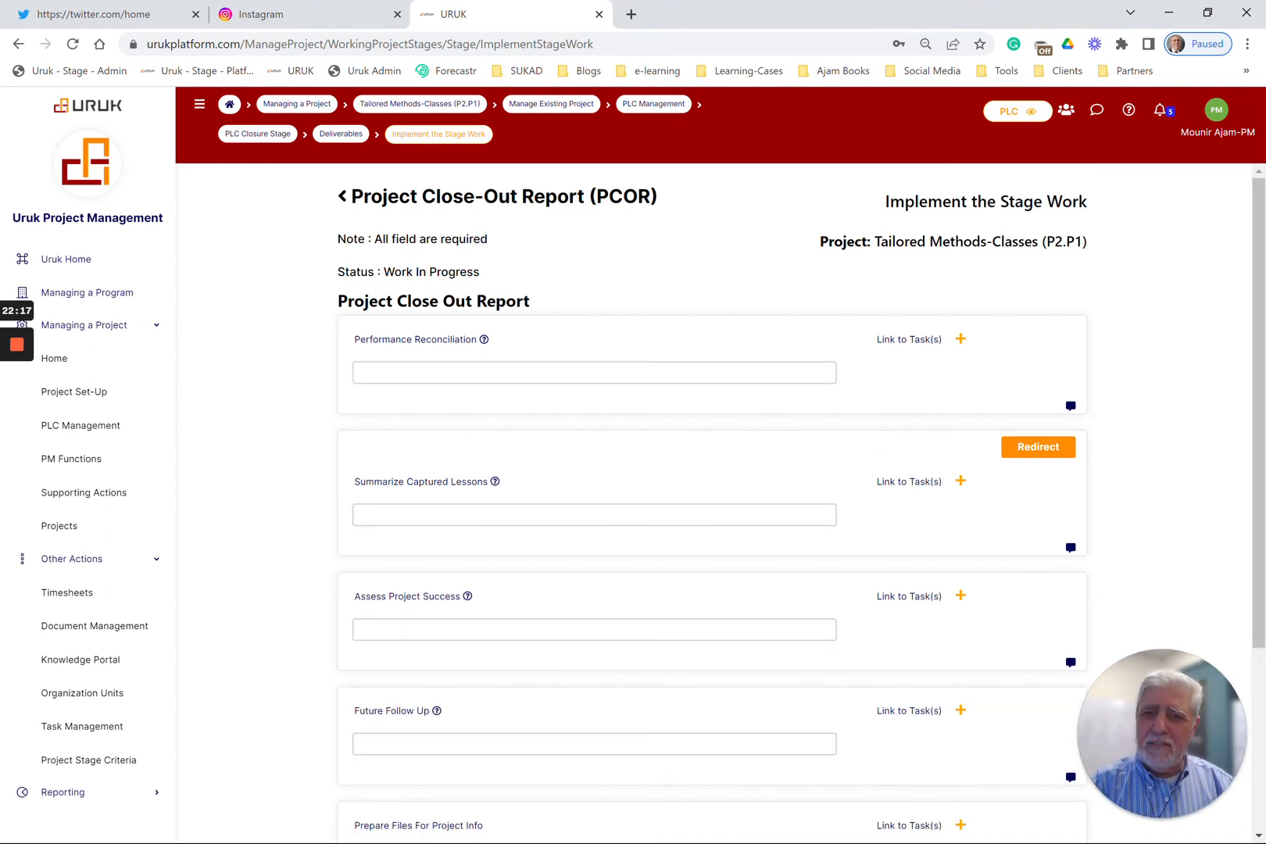
Examine the editable sections of the Project Close-Out Report, from Performance Reconciliation through Project Manager Comments
{"action": "left_click", "coordinate": [578, 373]}
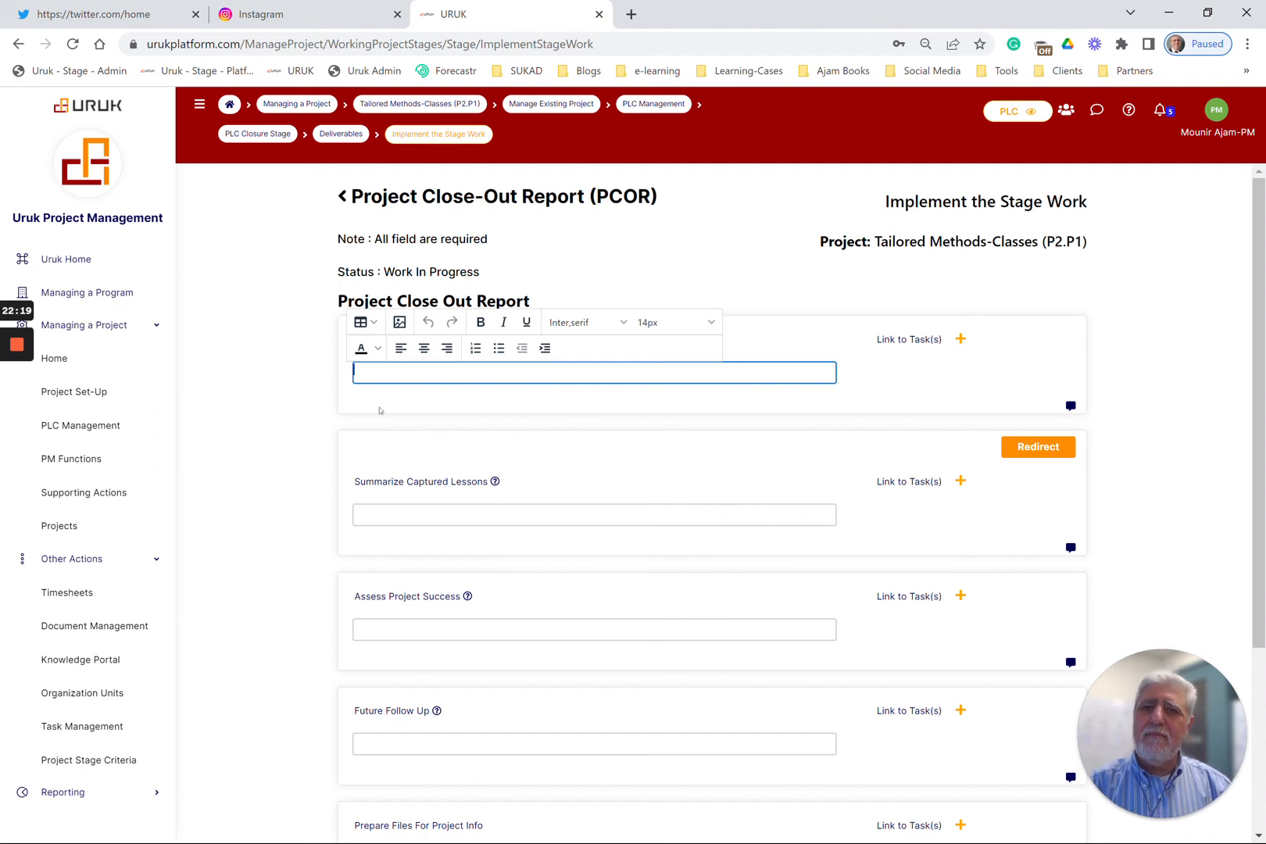
{"action": "left_click", "coordinate": [305, 410]}
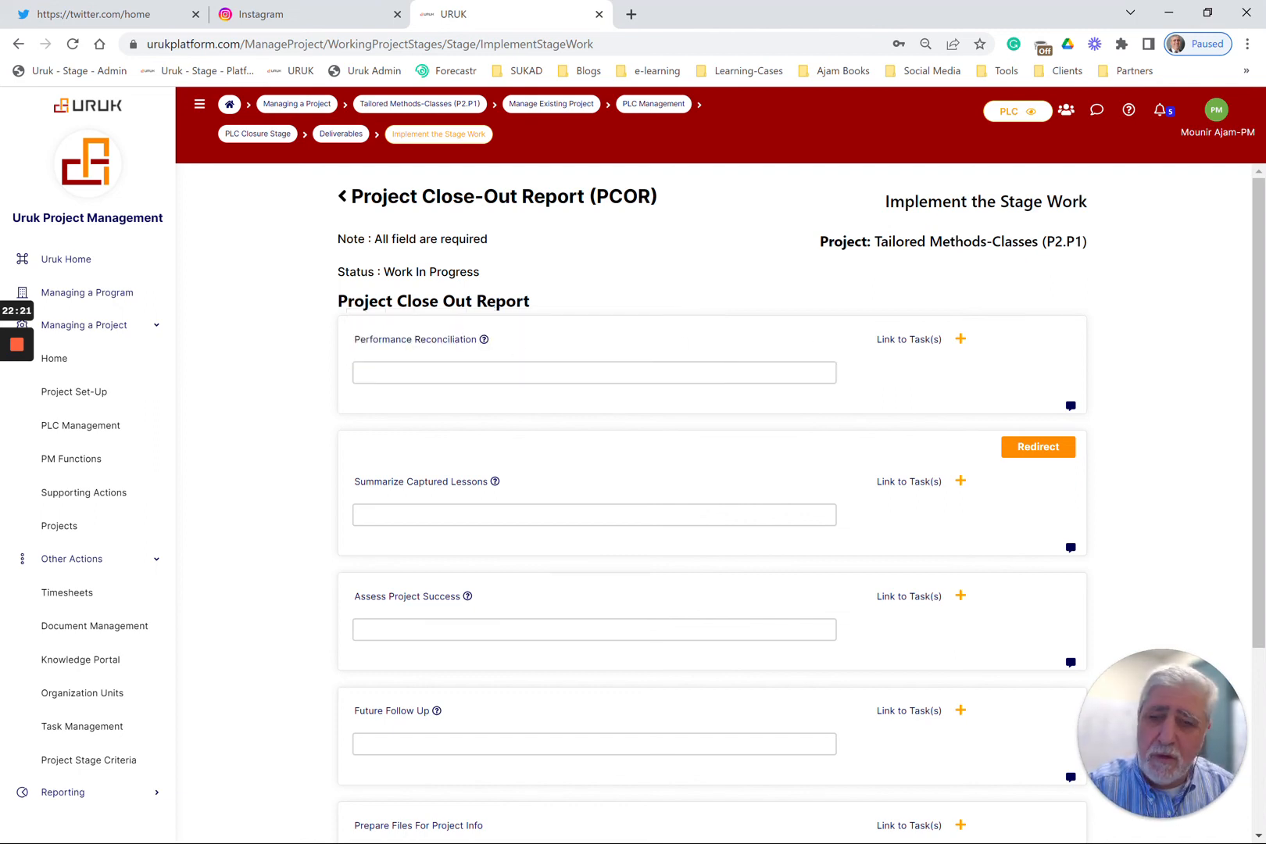
{"action": "left_click", "coordinate": [438, 373]}
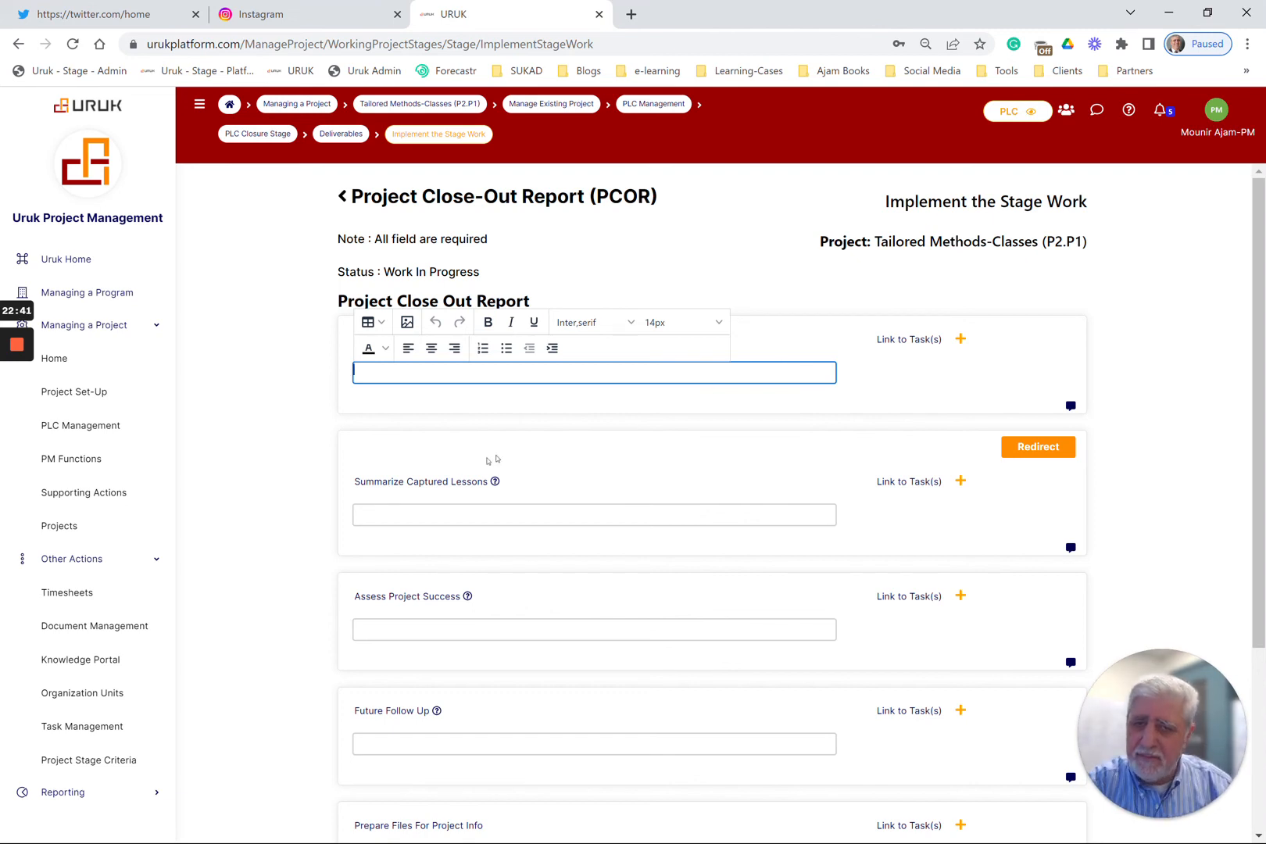
{"action": "scroll", "coordinate": [509, 492], "scroll_direction": "down", "scroll_amount": 3}
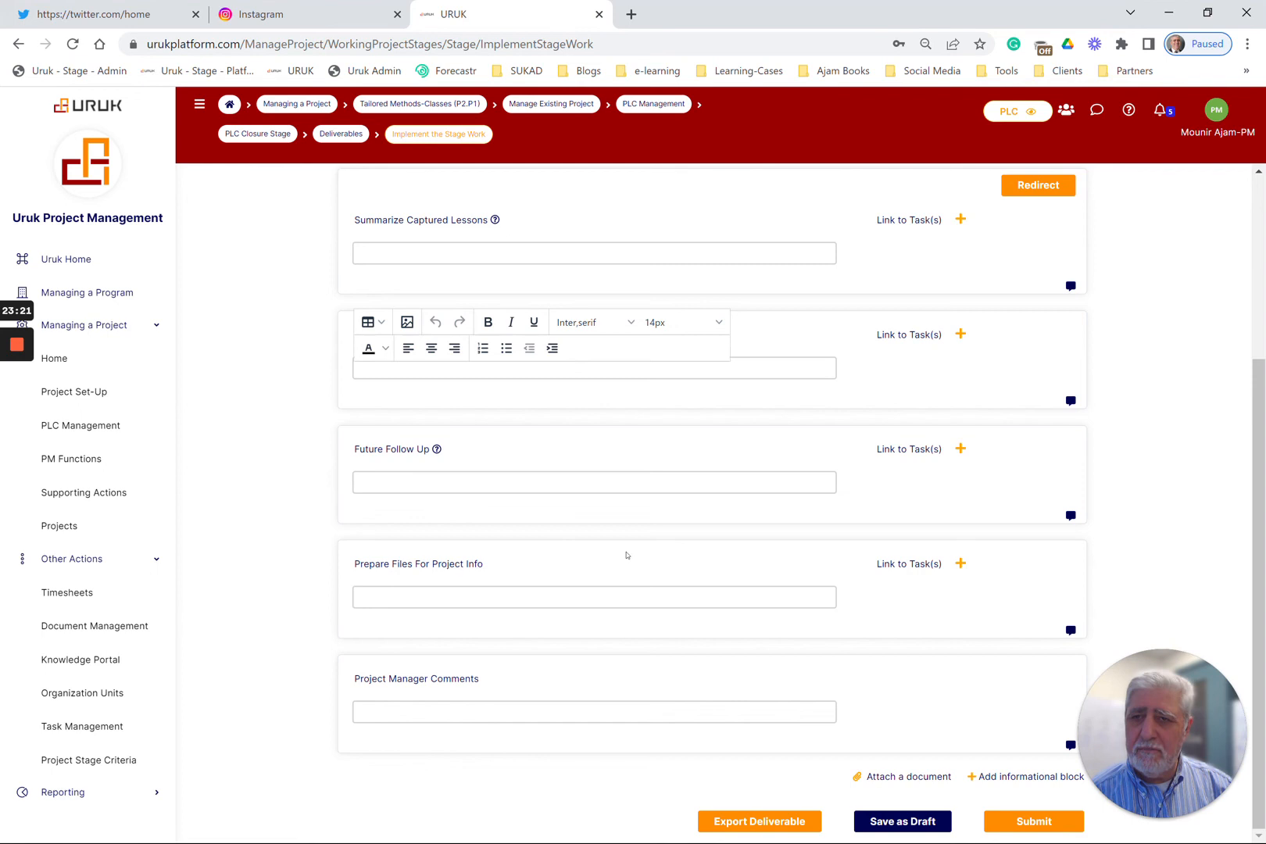
{"action": "mouse_move", "coordinate": [17, 344]}
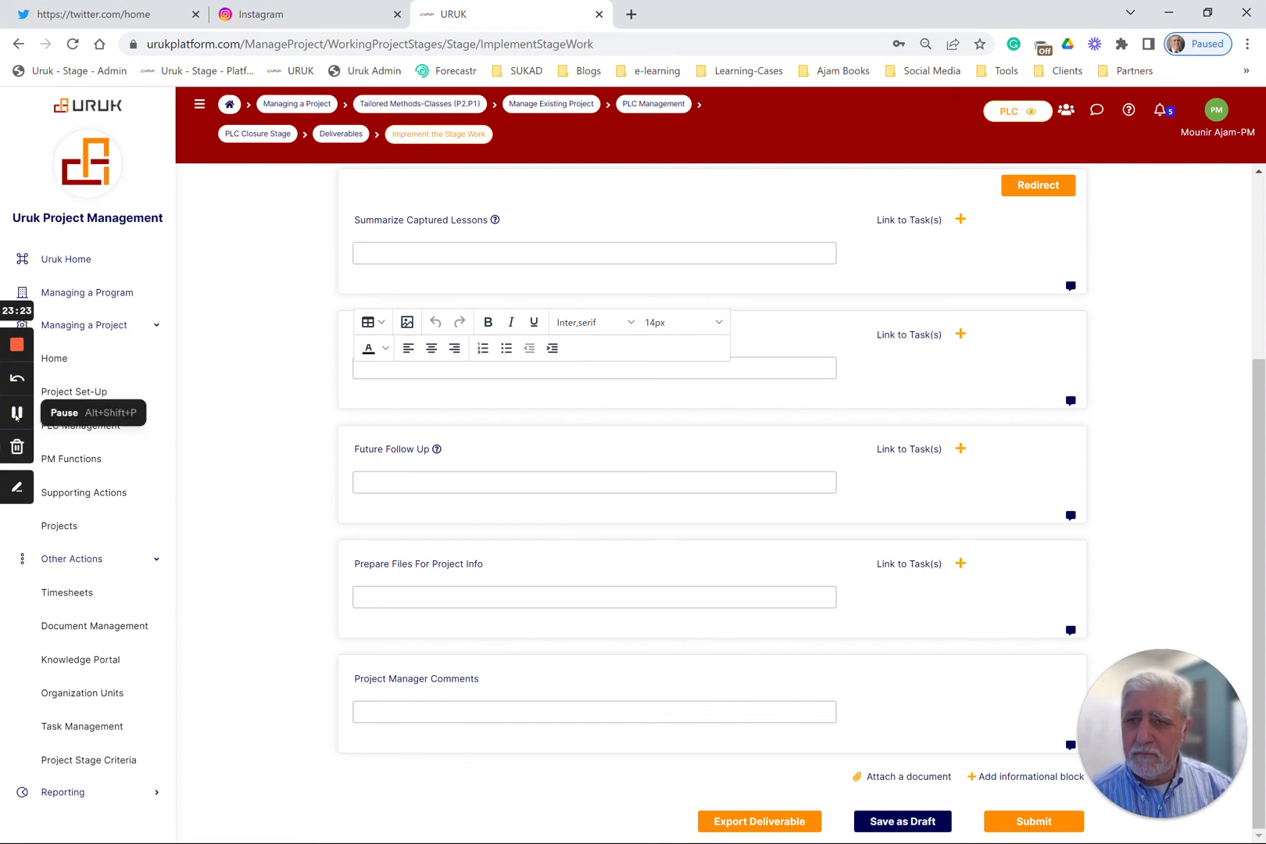
{"action": "left_click", "coordinate": [18, 416]}
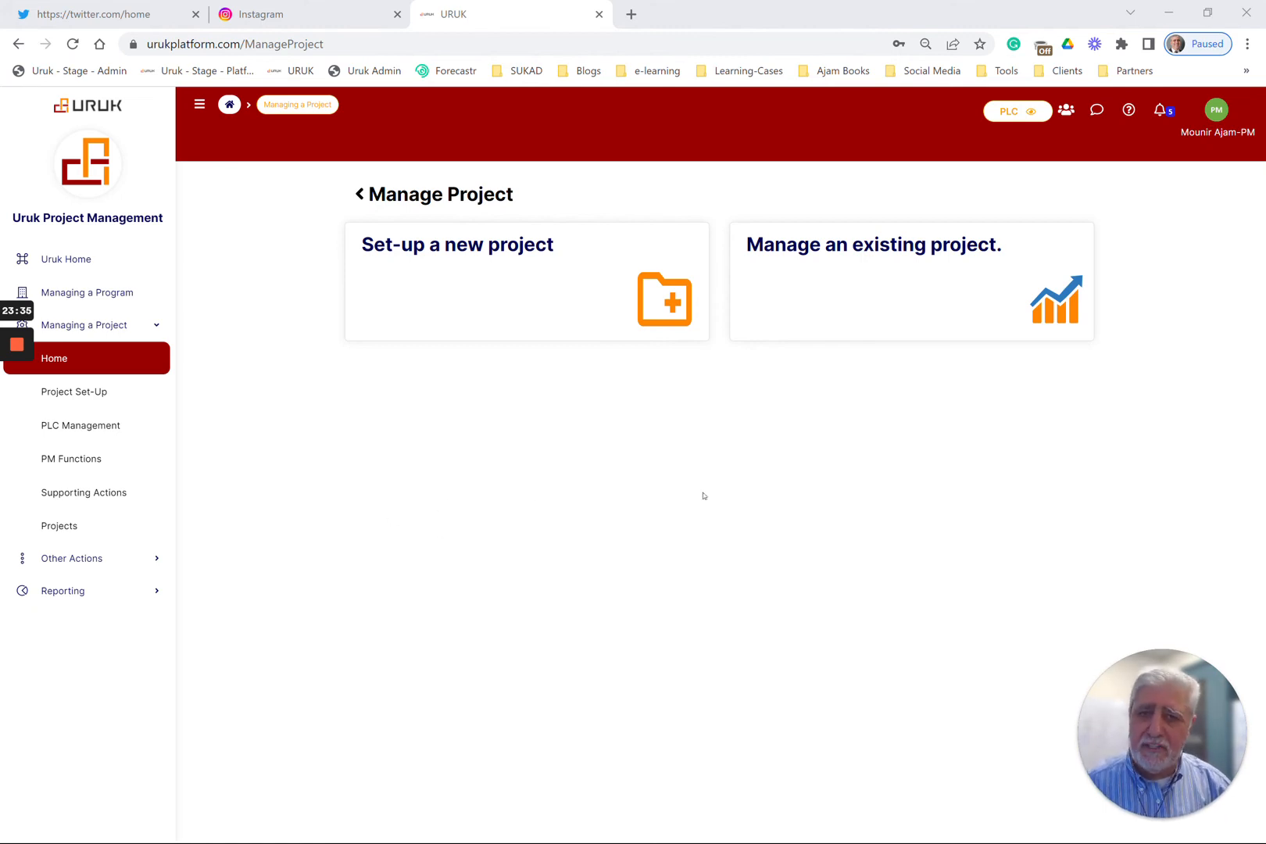
Open PM Functions for the existing Tailored Methods-Classes (P2.P1) project and review its management functions and the selectable projects
{"action": "left_click", "coordinate": [821, 327]}
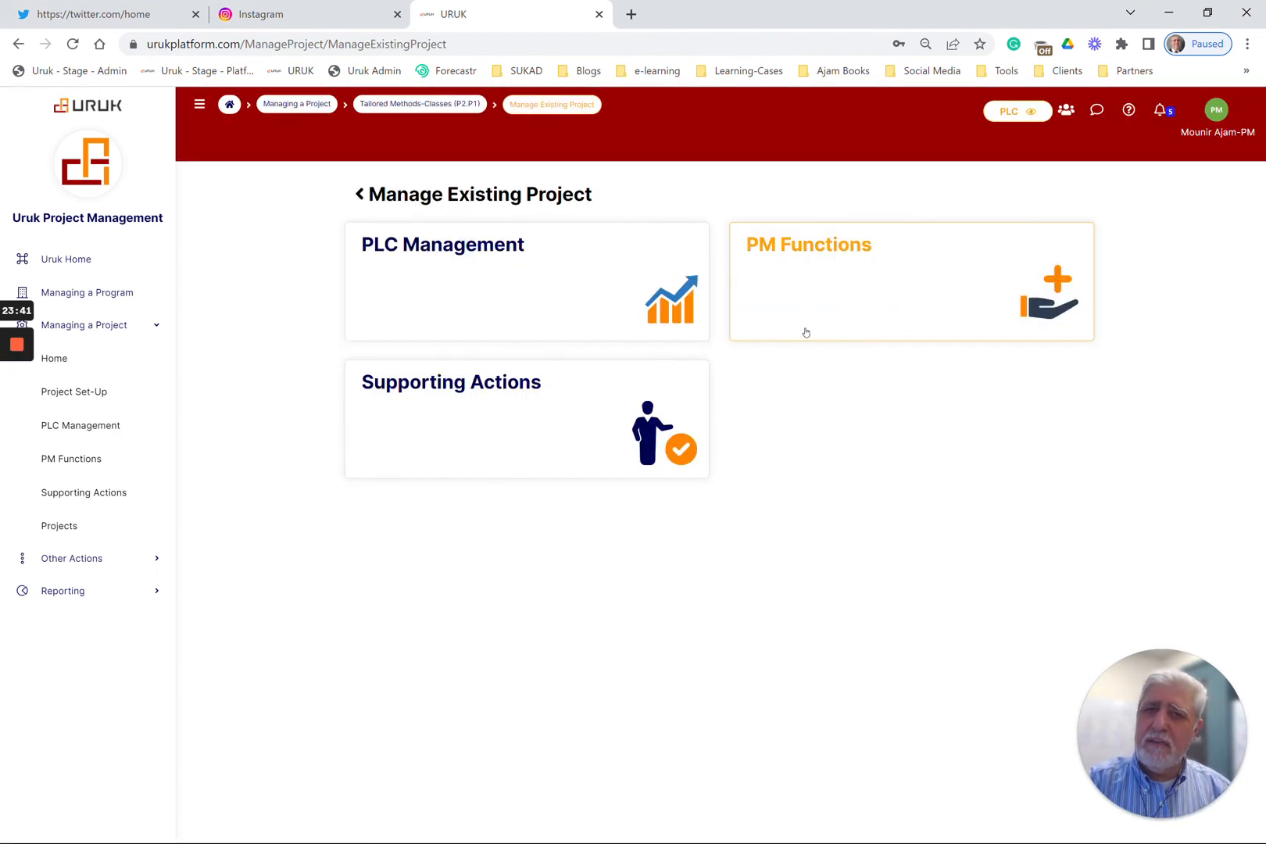
{"action": "left_click", "coordinate": [856, 310]}
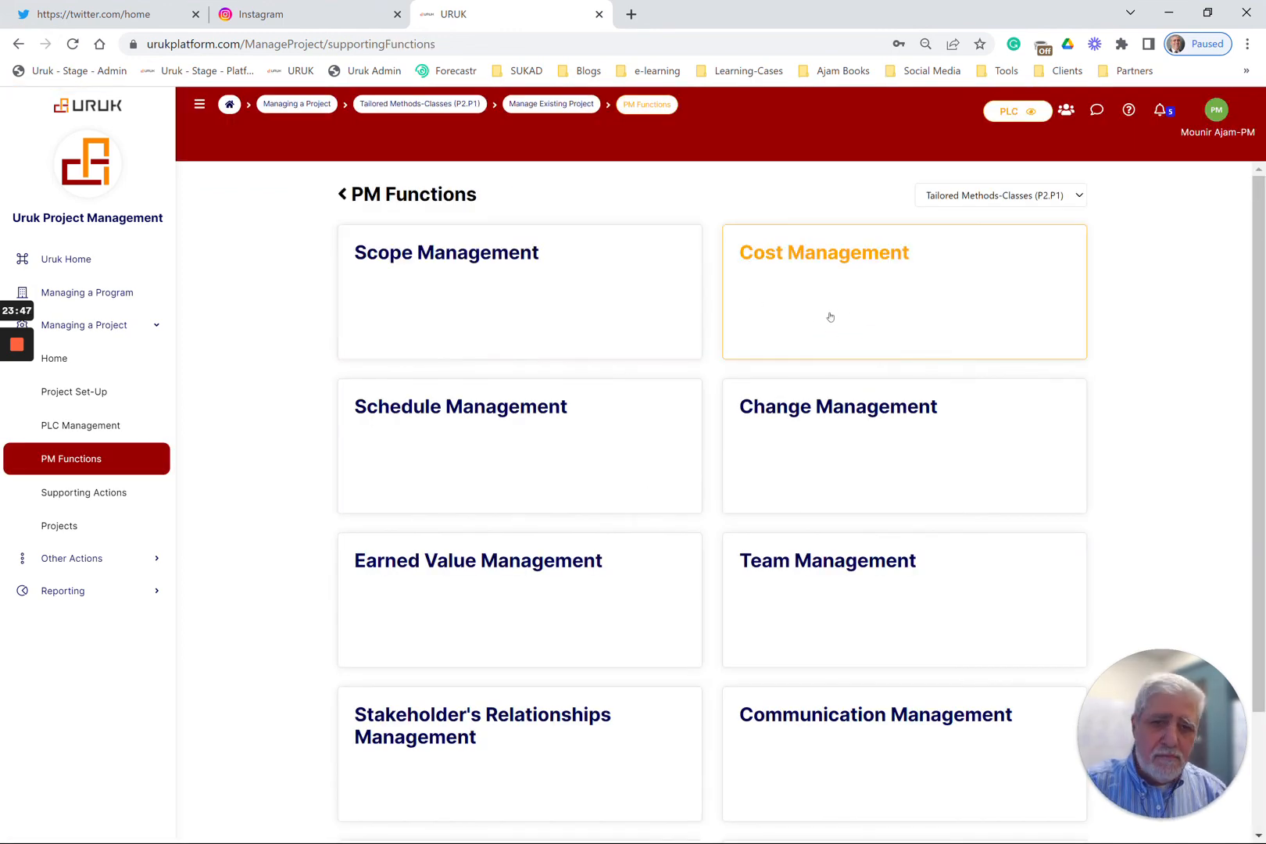
{"action": "scroll", "coordinate": [829, 328], "scroll_direction": "down", "scroll_amount": 2}
{"action": "scroll", "coordinate": [818, 344], "scroll_direction": "up", "scroll_amount": 2}
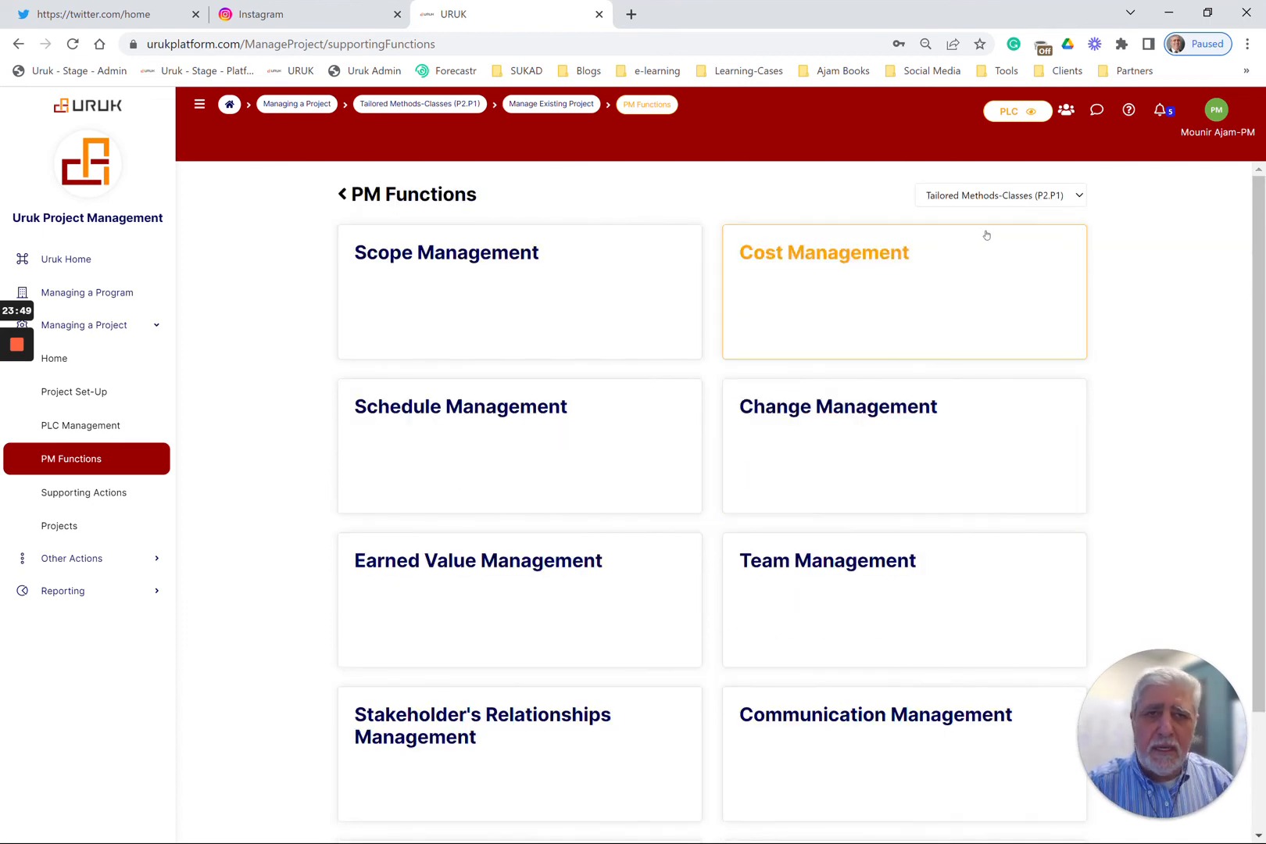
{"action": "left_click", "coordinate": [1022, 197]}
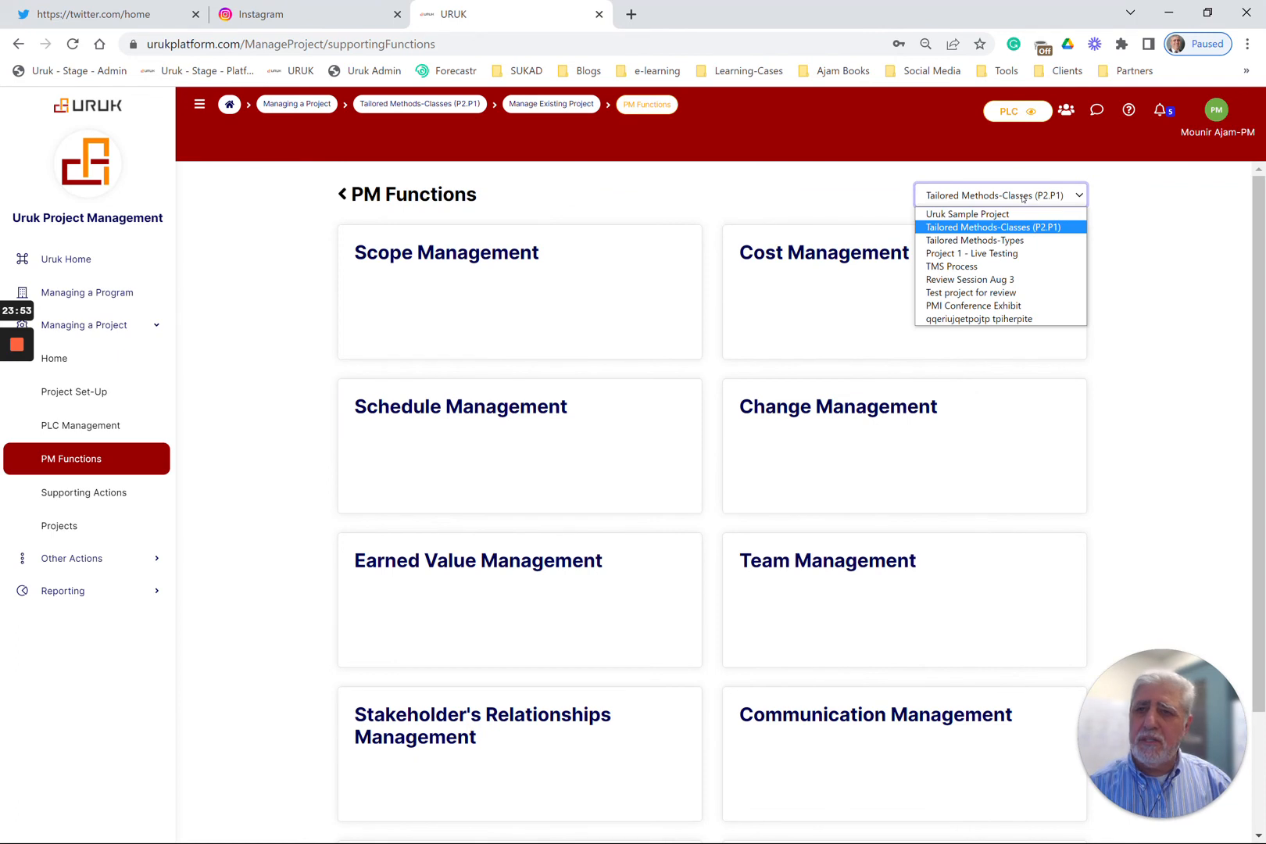
{"action": "left_click", "coordinate": [779, 210]}
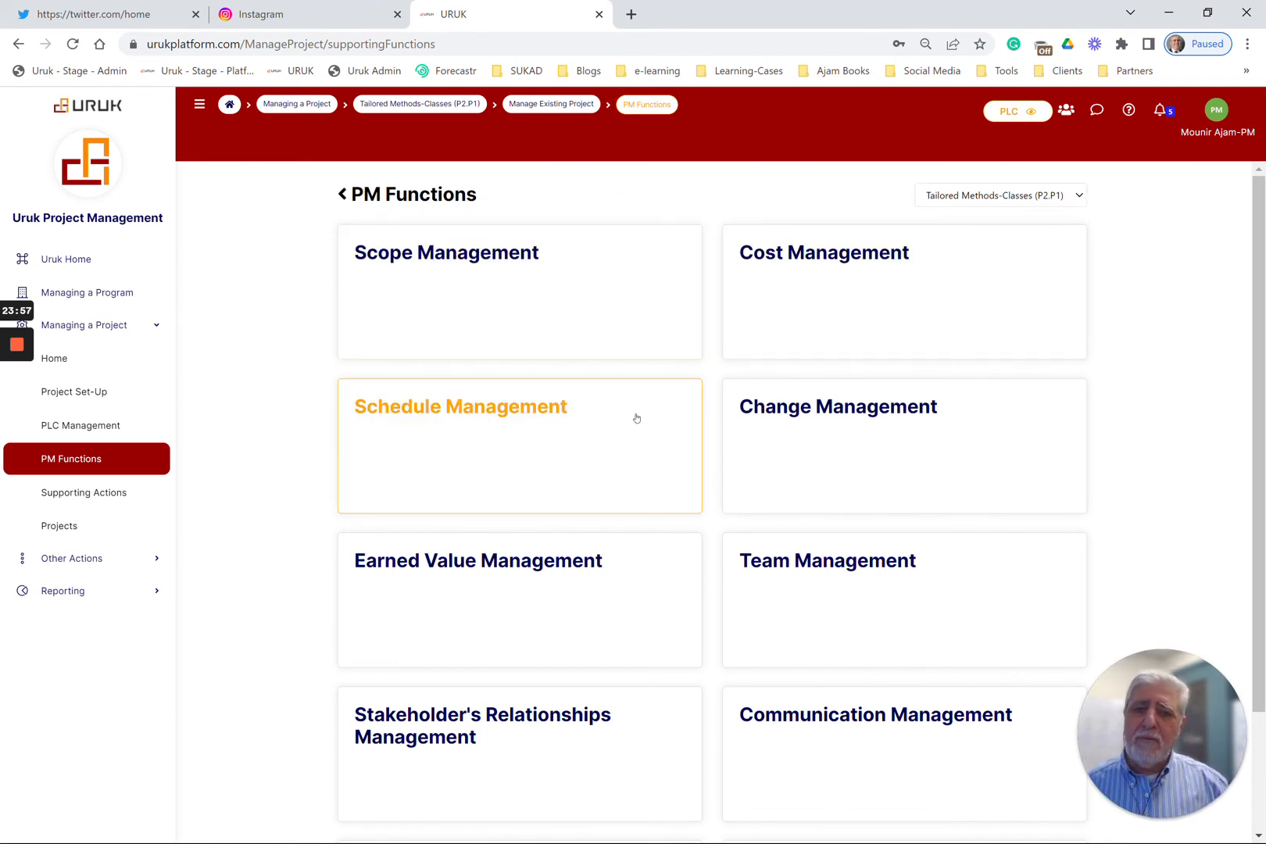
{"action": "scroll", "coordinate": [633, 406], "scroll_direction": "down", "scroll_amount": 1}
{"action": "scroll", "coordinate": [636, 408], "scroll_direction": "up", "scroll_amount": 1}
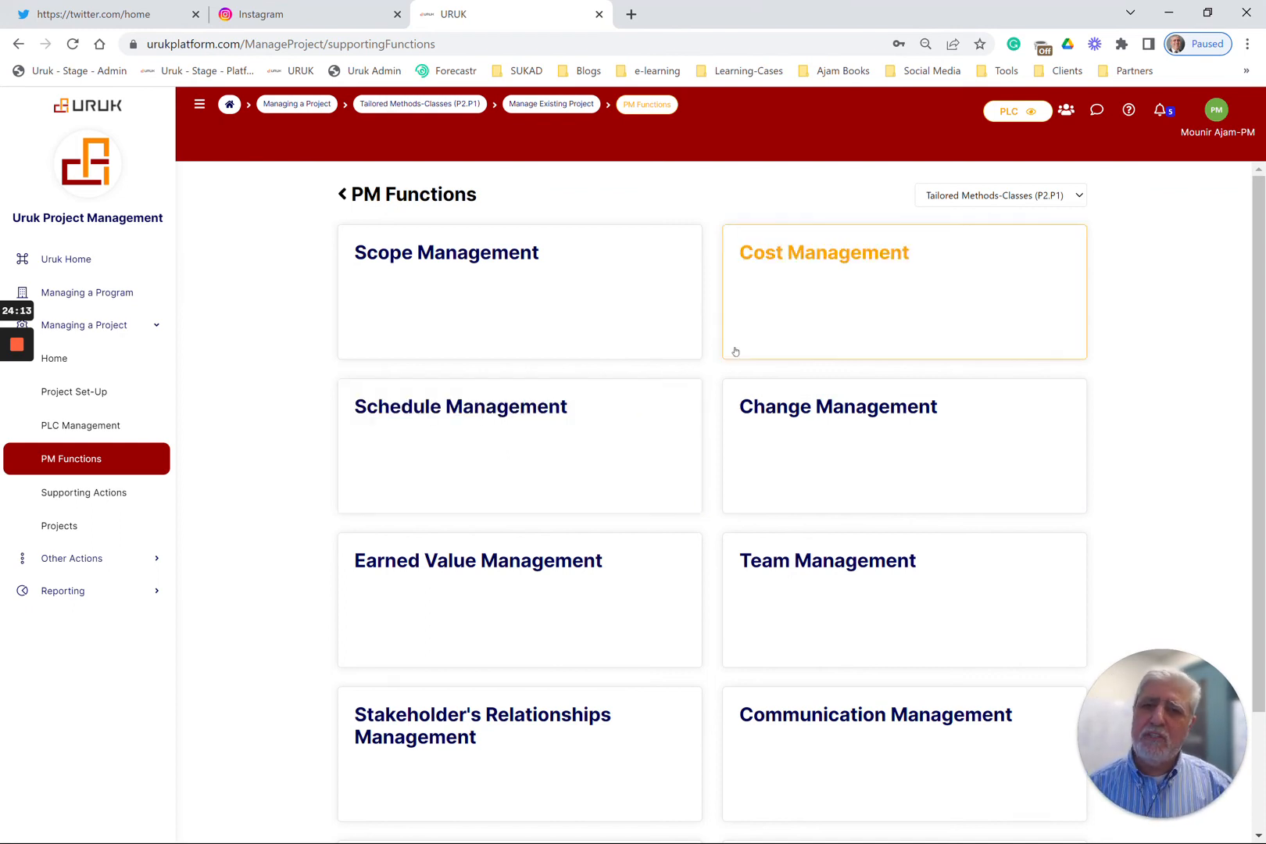
{"action": "scroll", "coordinate": [754, 397], "scroll_direction": "down", "scroll_amount": 2}
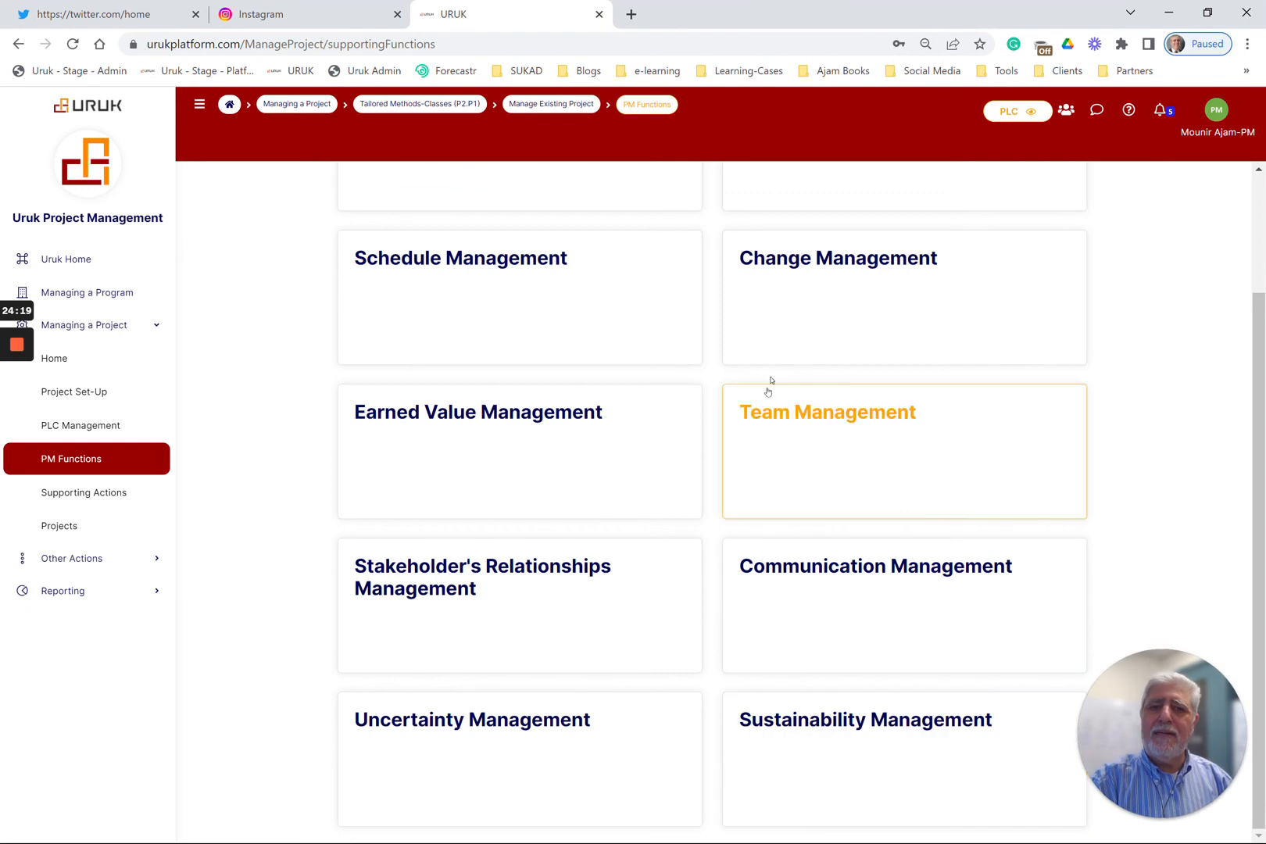
{"action": "scroll", "coordinate": [822, 406], "scroll_direction": "up", "scroll_amount": 2}
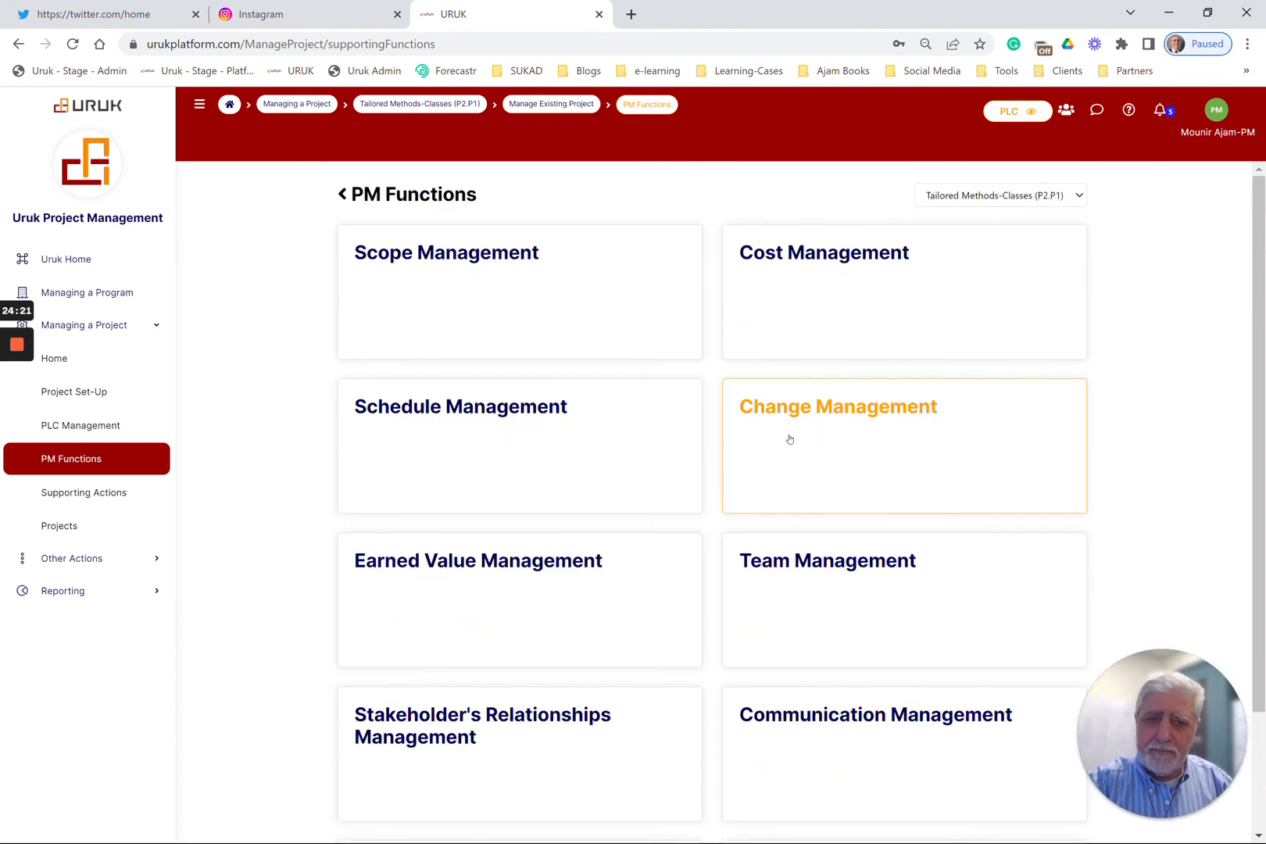
Review the project's Cost Management page, including the estimates, weekly data input table and legend, and return to PM Functions
{"action": "left_click", "coordinate": [834, 301]}
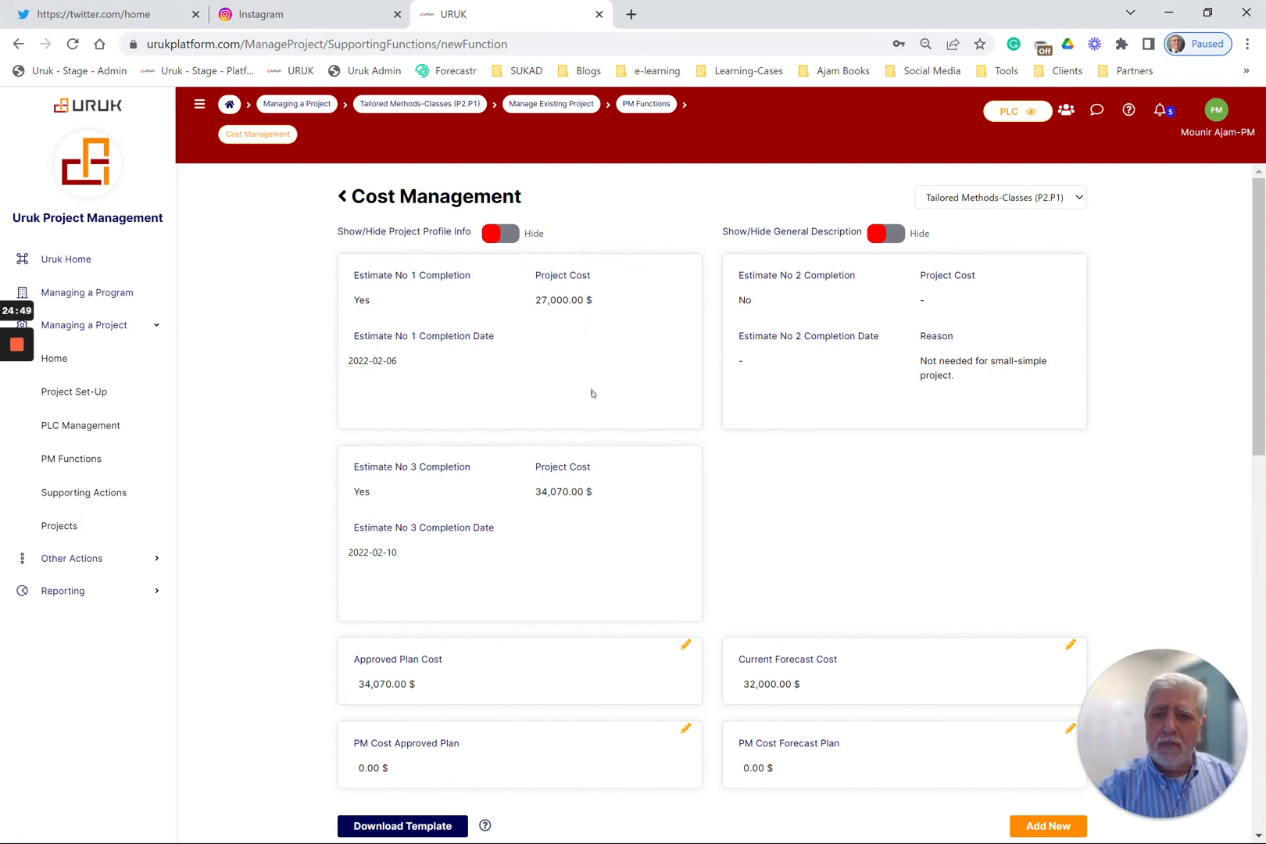
{"action": "scroll", "coordinate": [590, 387], "scroll_direction": "down", "scroll_amount": 4}
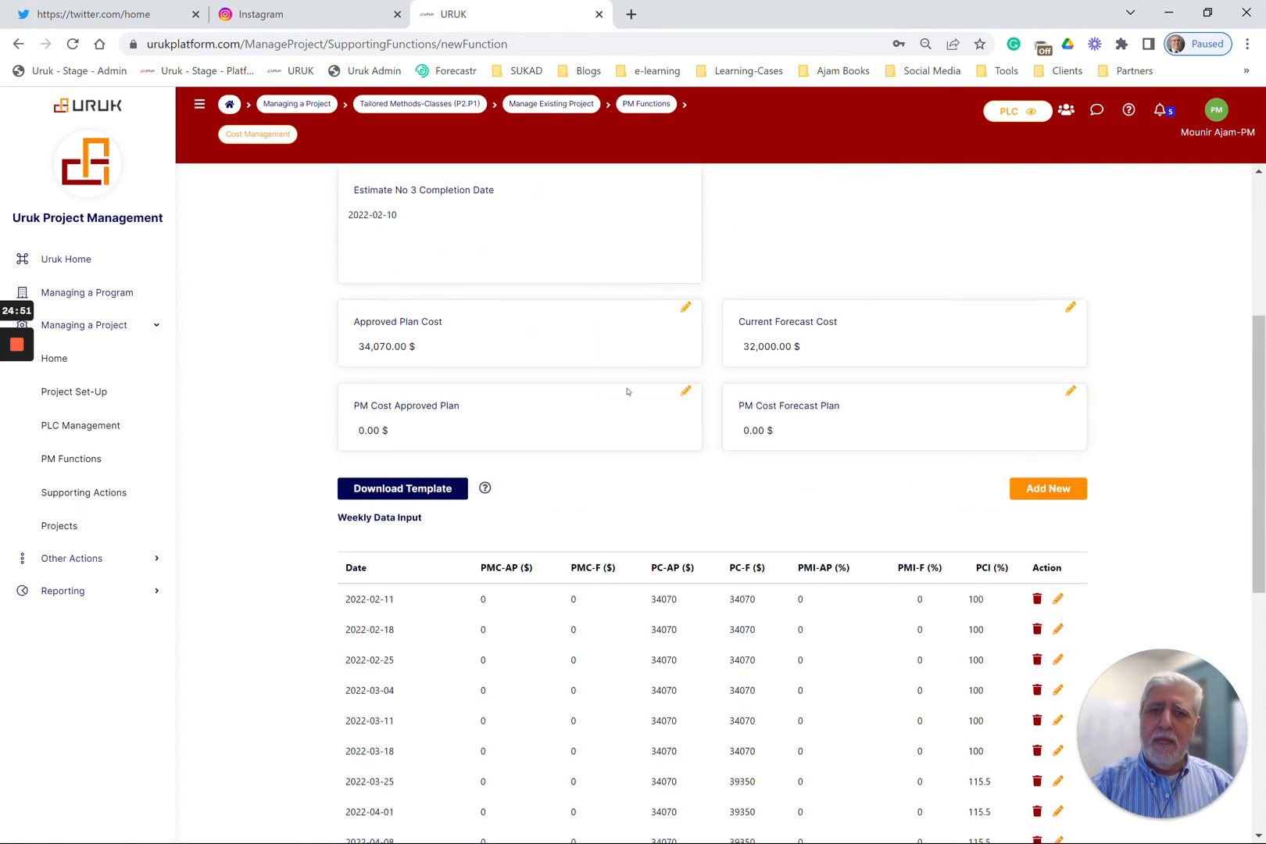
{"action": "scroll", "coordinate": [627, 391], "scroll_direction": "down", "scroll_amount": 3}
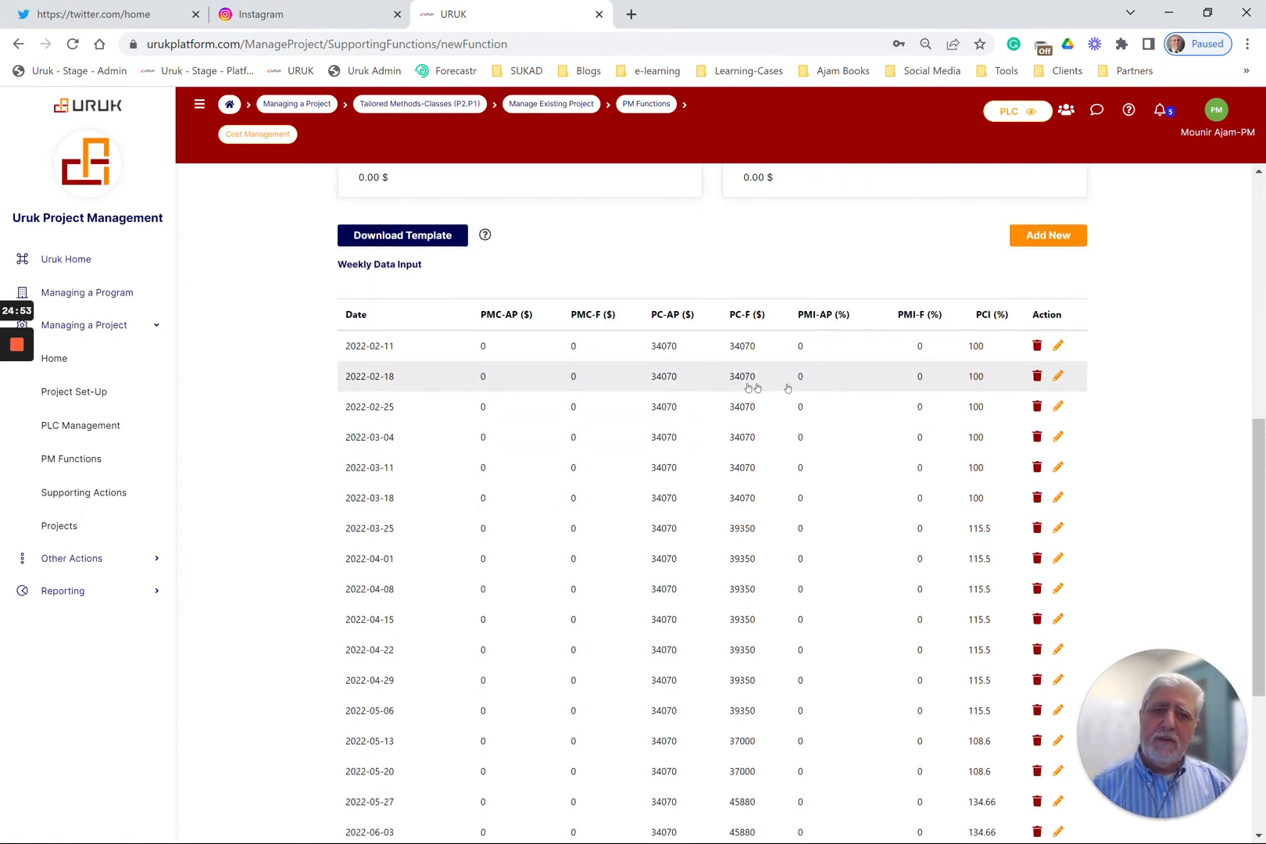
{"action": "left_click_drag", "start_coordinate": [337, 264], "coordinate": [441, 264]}
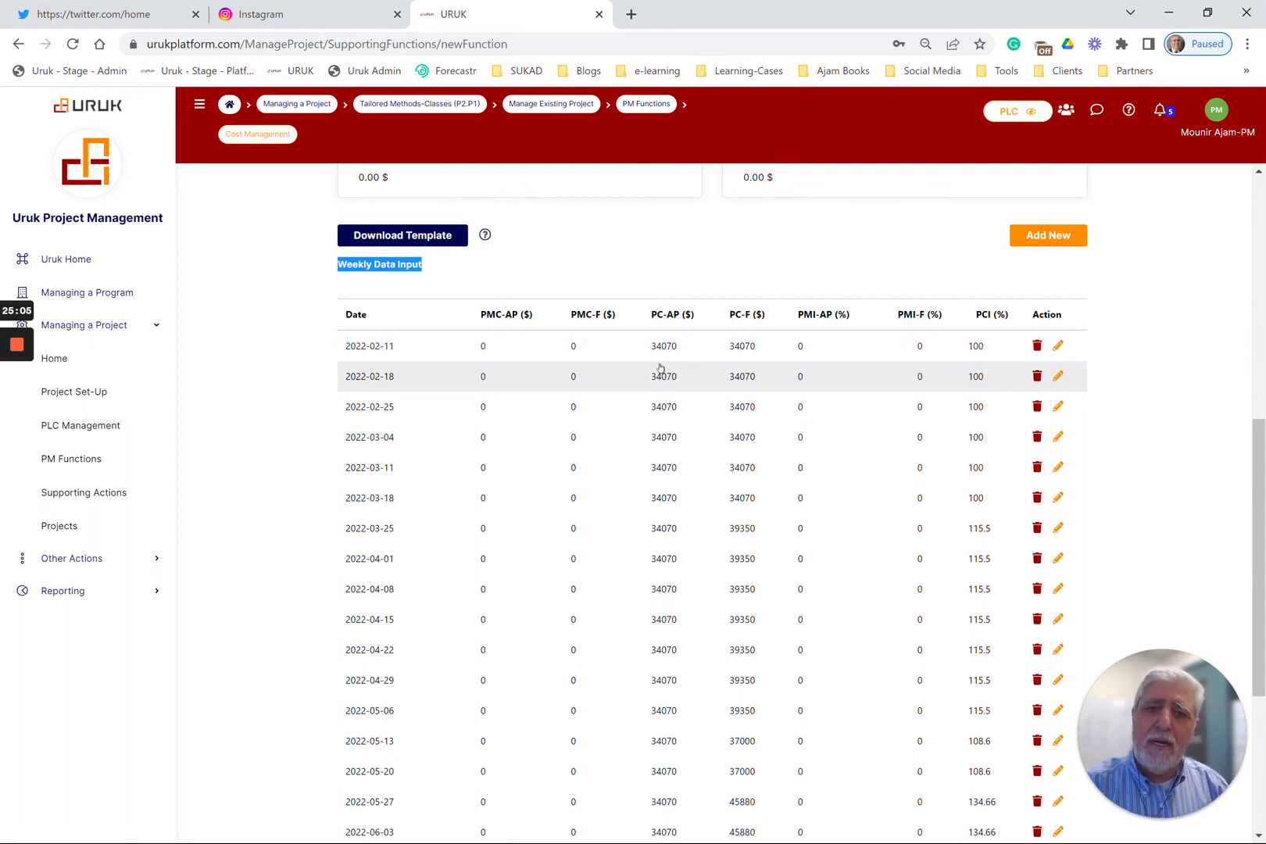
{"action": "scroll", "coordinate": [656, 367], "scroll_direction": "down", "scroll_amount": 4}
{"action": "scroll", "coordinate": [657, 369], "scroll_direction": "up", "scroll_amount": 8}
{"action": "scroll", "coordinate": [657, 369], "scroll_direction": "down", "scroll_amount": 8}
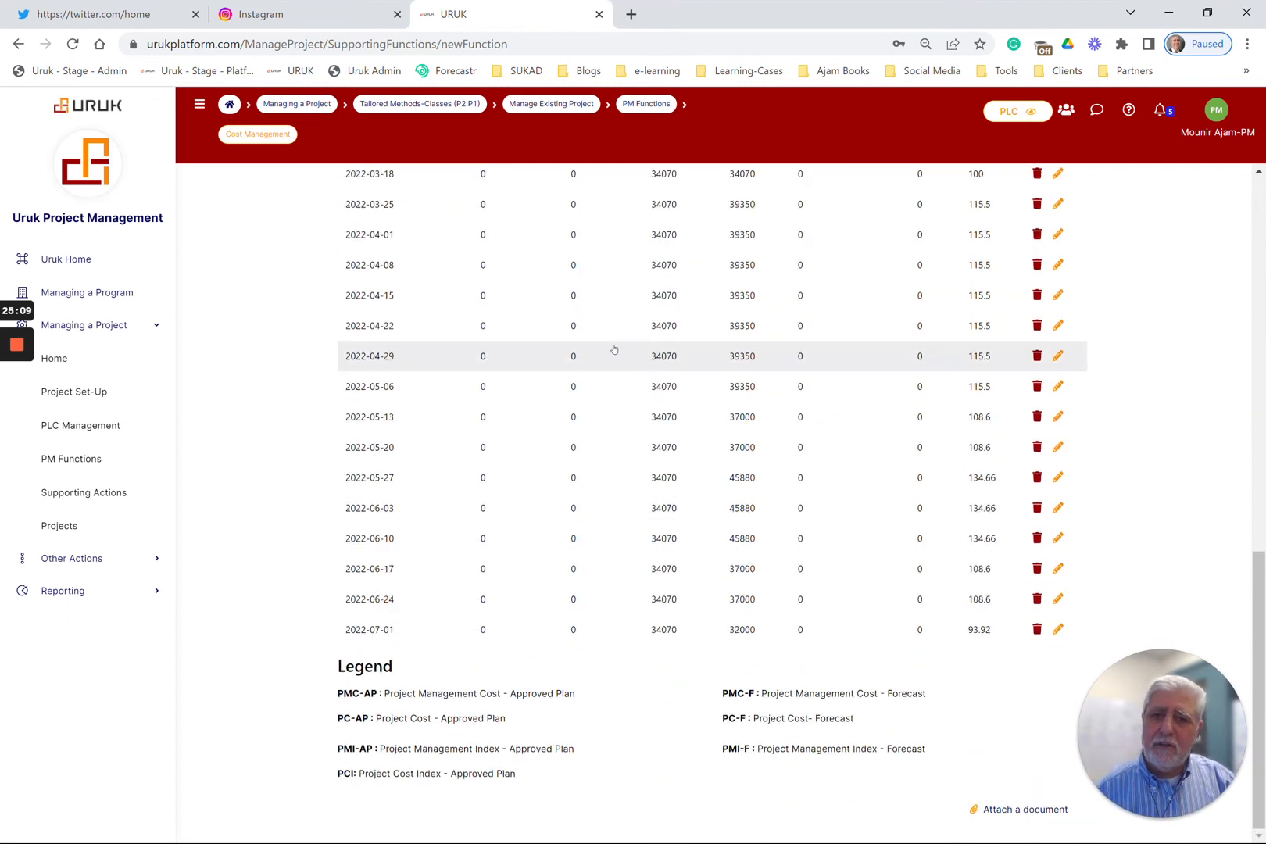
{"action": "scroll", "coordinate": [612, 350], "scroll_direction": "up", "scroll_amount": 15}
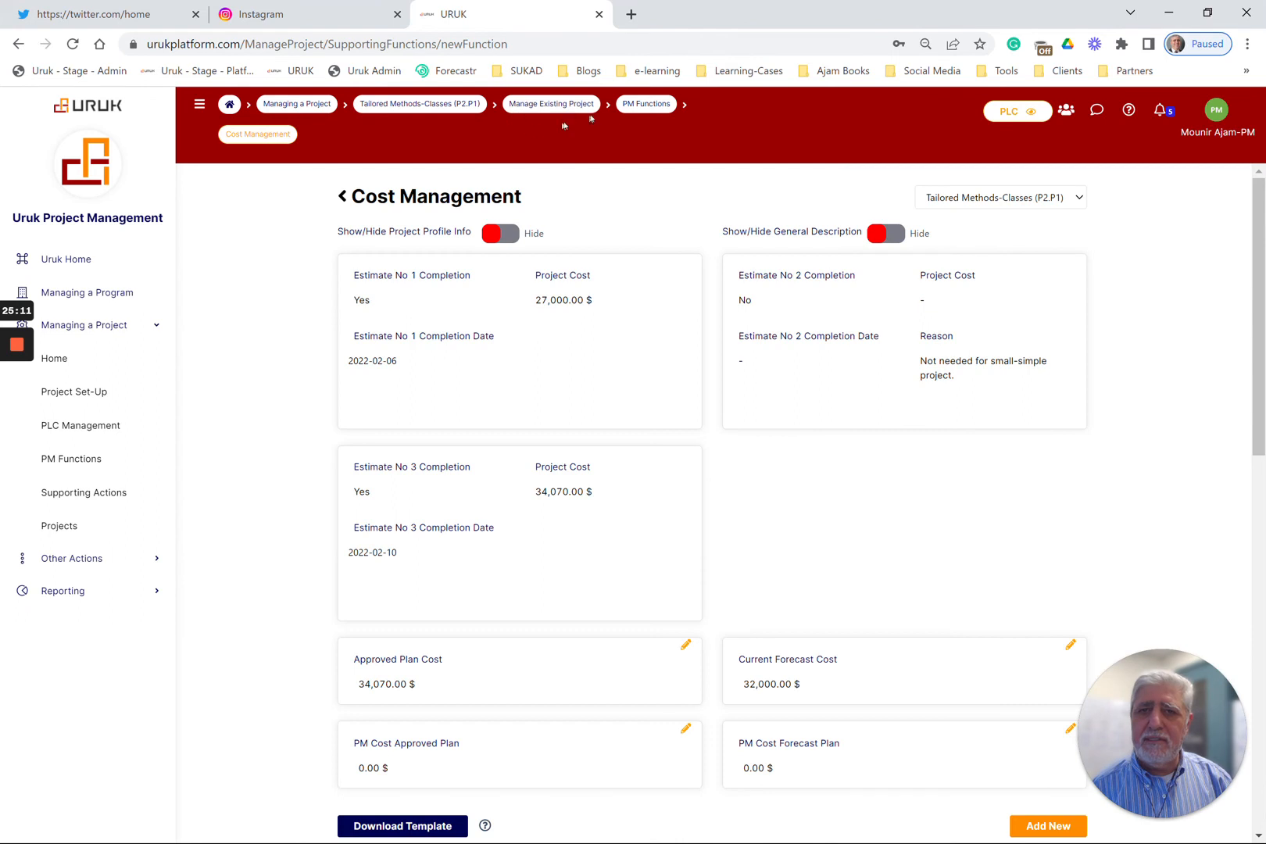
{"action": "left_click", "coordinate": [639, 106]}
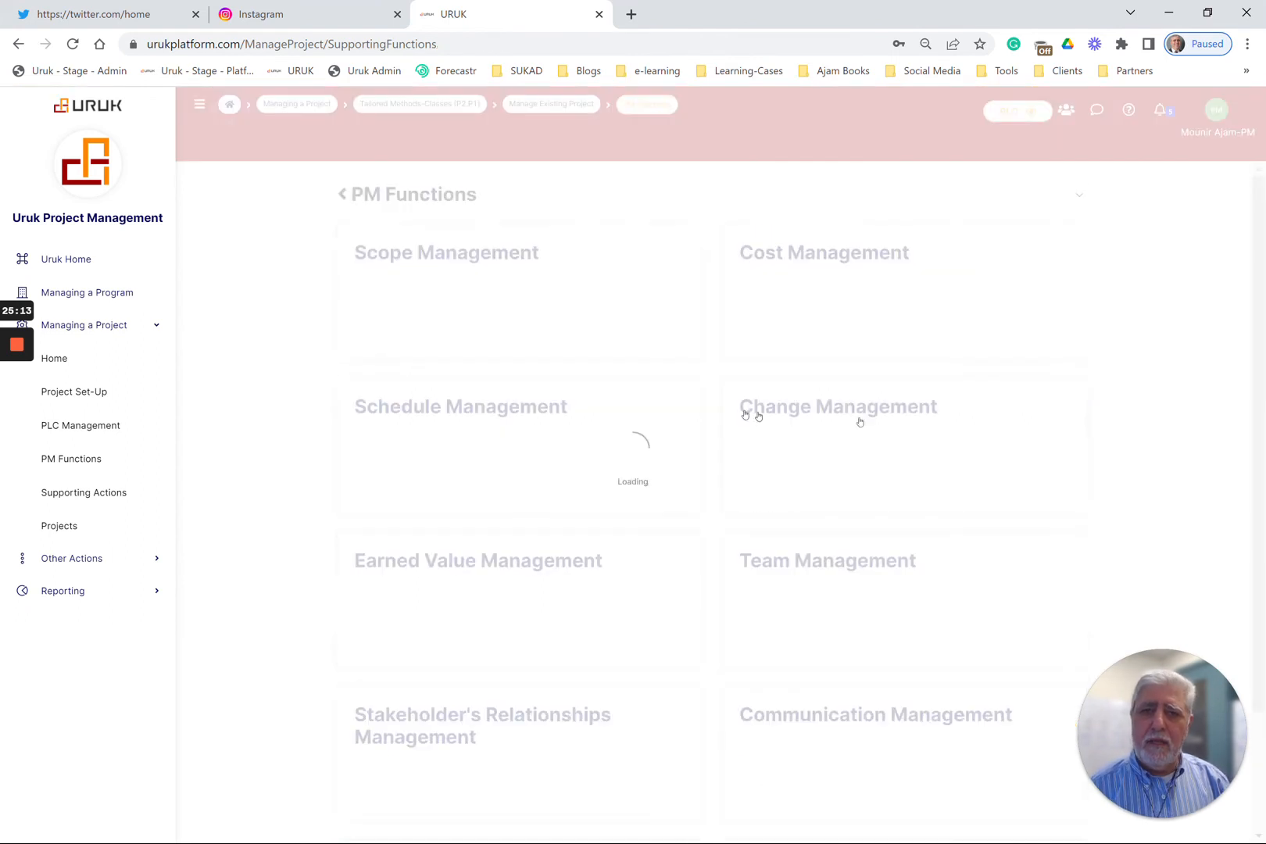
View the Schedule Management page with its planned and forecast durations and weekly data, and return to PM Functions
{"action": "left_click", "coordinate": [576, 446]}
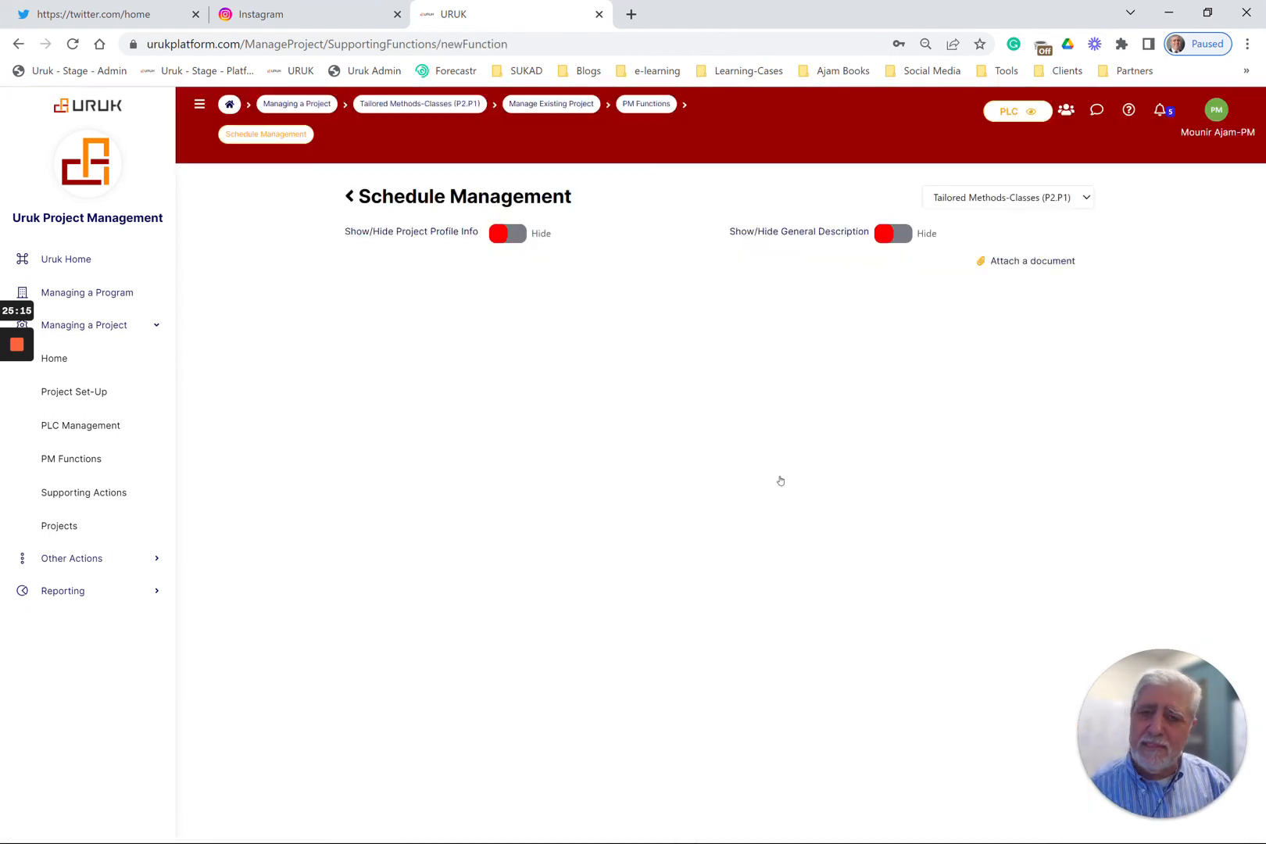
{"action": "scroll", "coordinate": [783, 481], "scroll_direction": "down", "scroll_amount": 8}
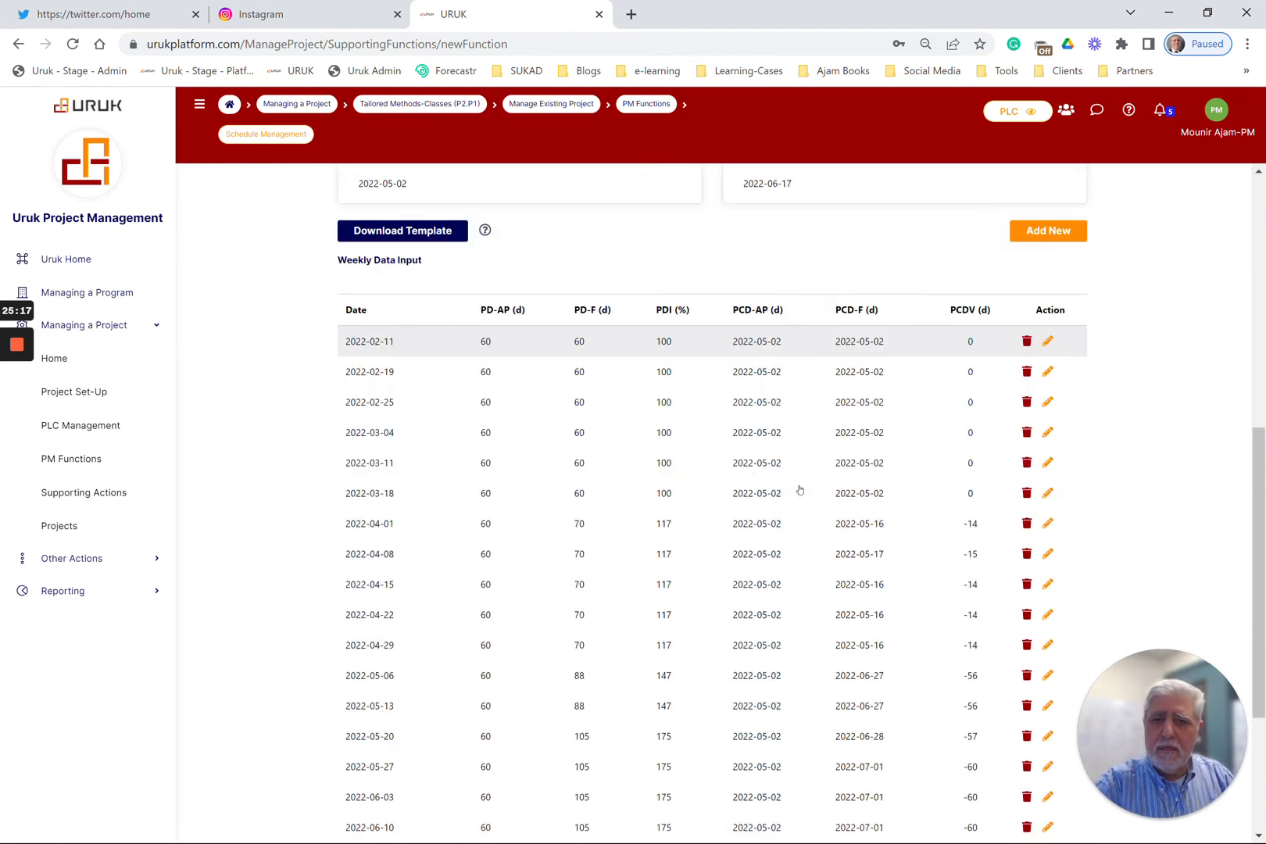
{"action": "scroll", "coordinate": [646, 216], "scroll_direction": "up", "scroll_amount": 2}
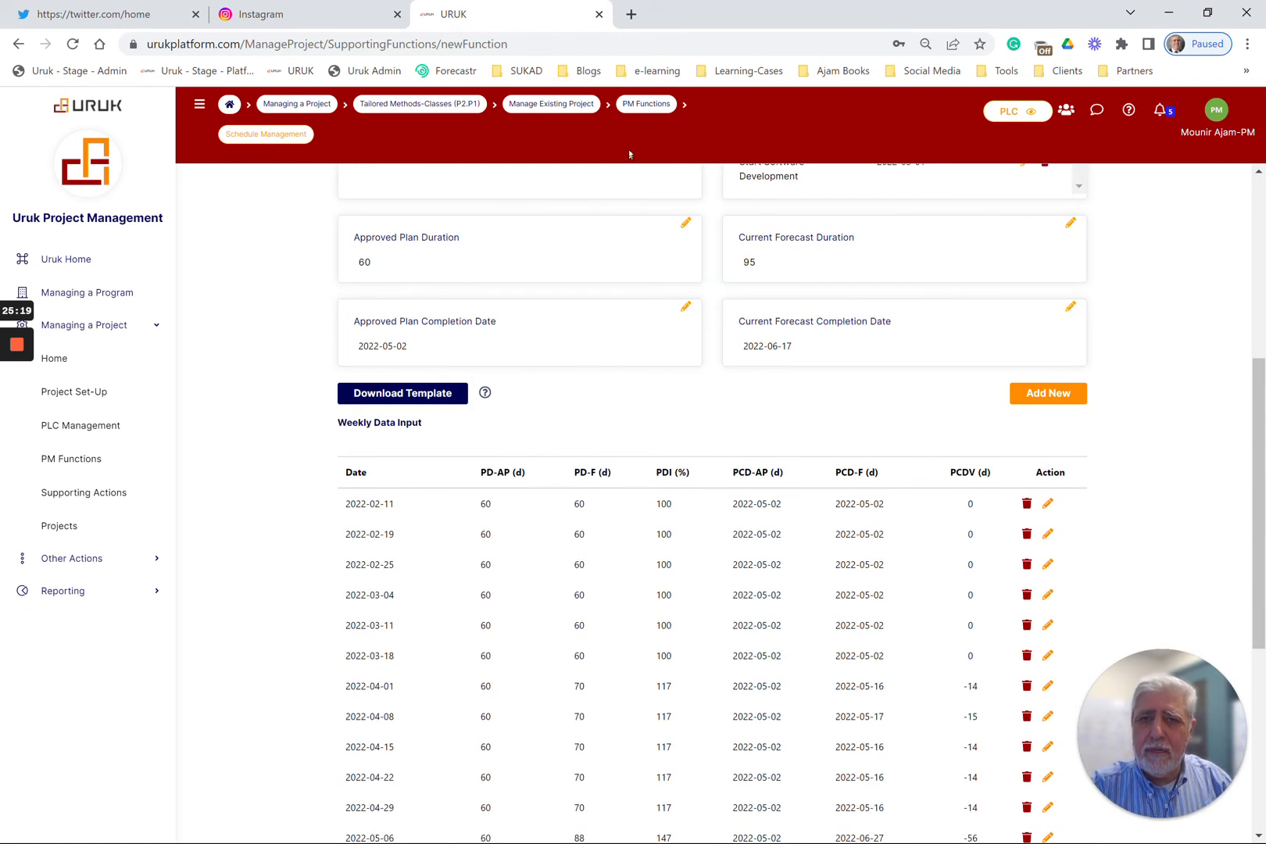
{"action": "left_click", "coordinate": [646, 104]}
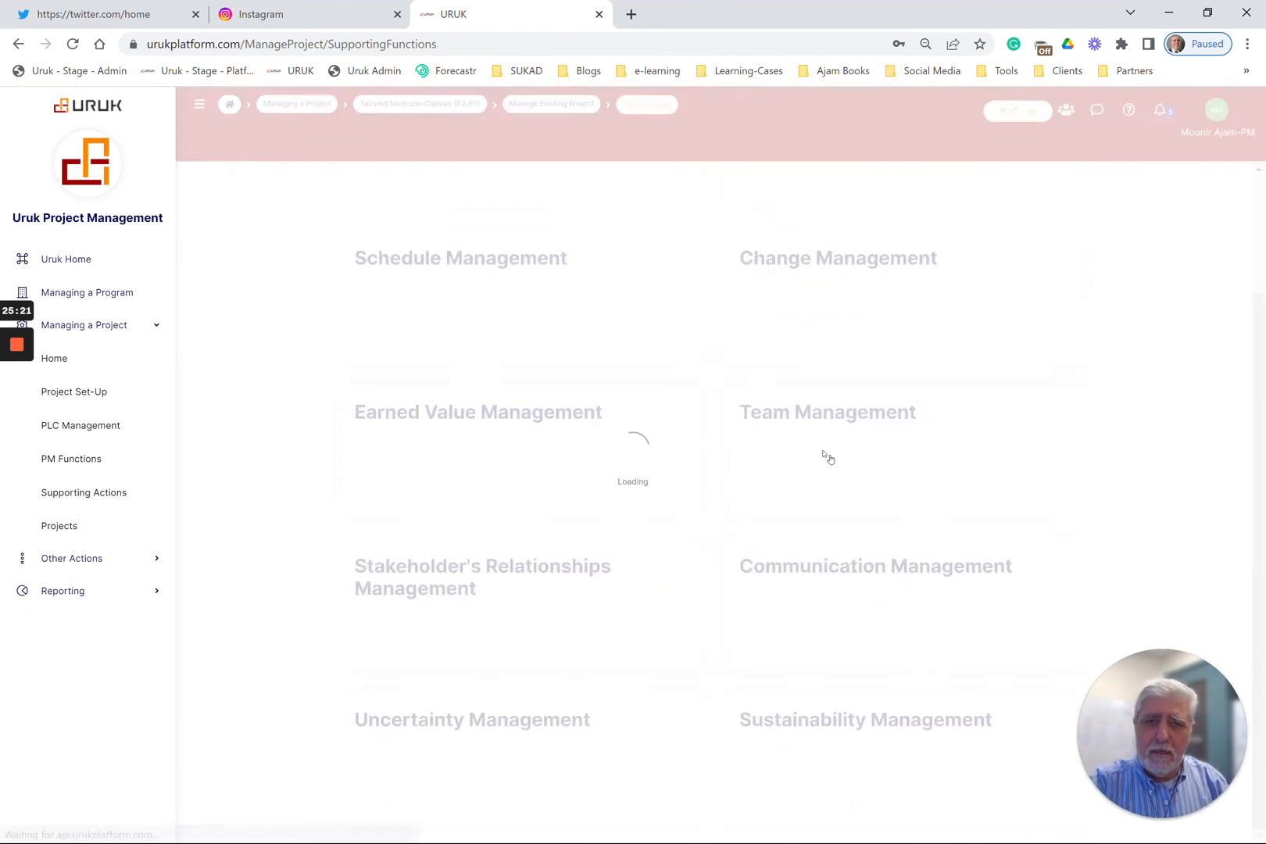
Review the Change Management data table and the Communication Management meeting and reporting settings, returning to PM Functions after each
{"action": "left_click", "coordinate": [836, 294]}
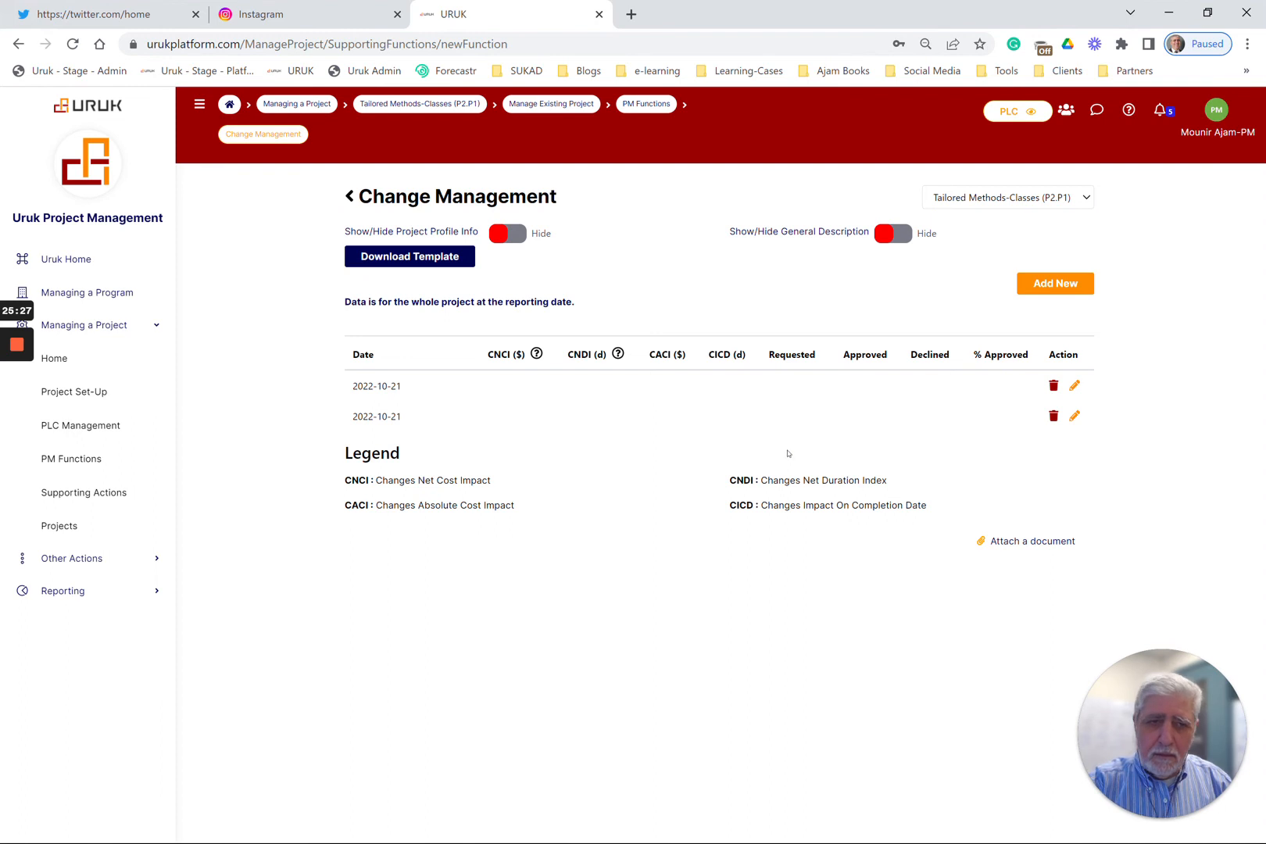
{"action": "left_click", "coordinate": [349, 197]}
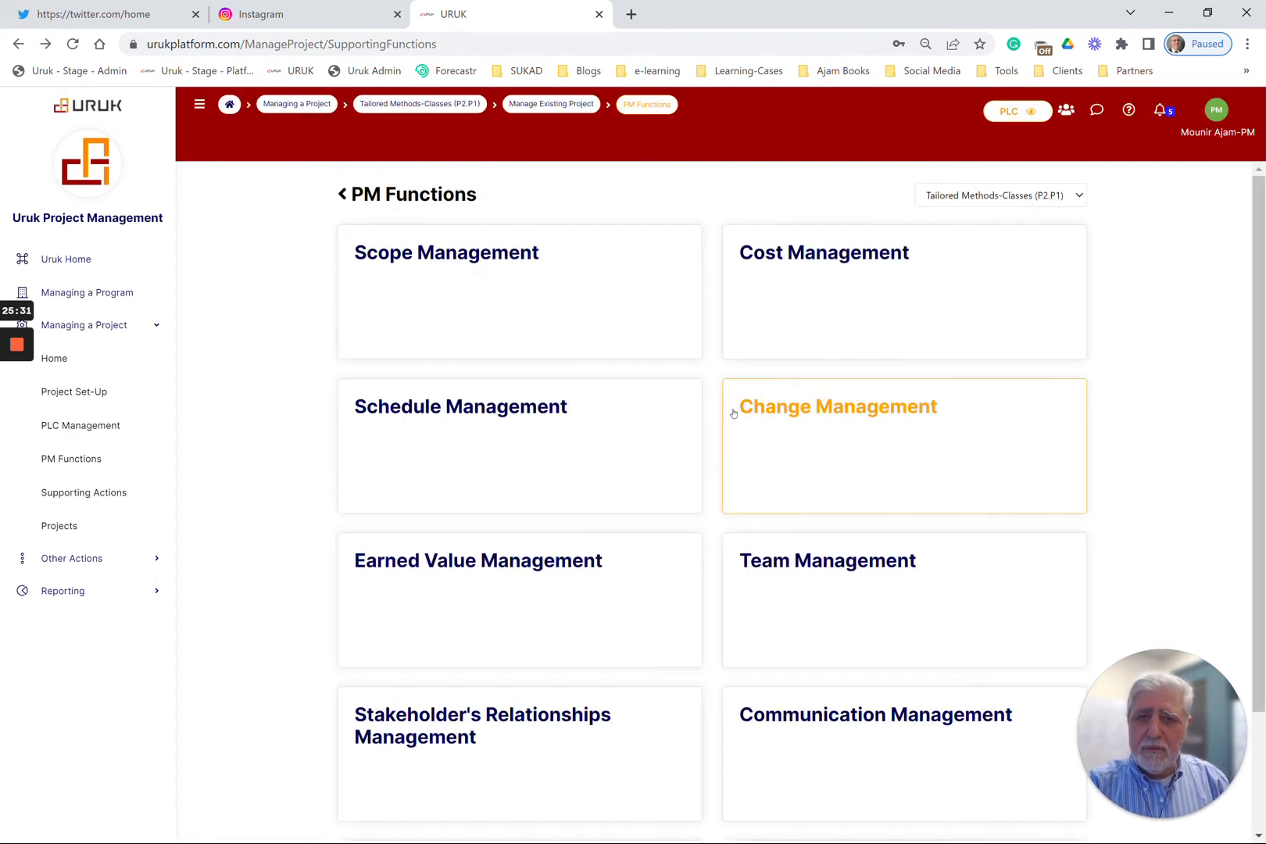
{"action": "scroll", "coordinate": [841, 573], "scroll_direction": "down", "scroll_amount": 2}
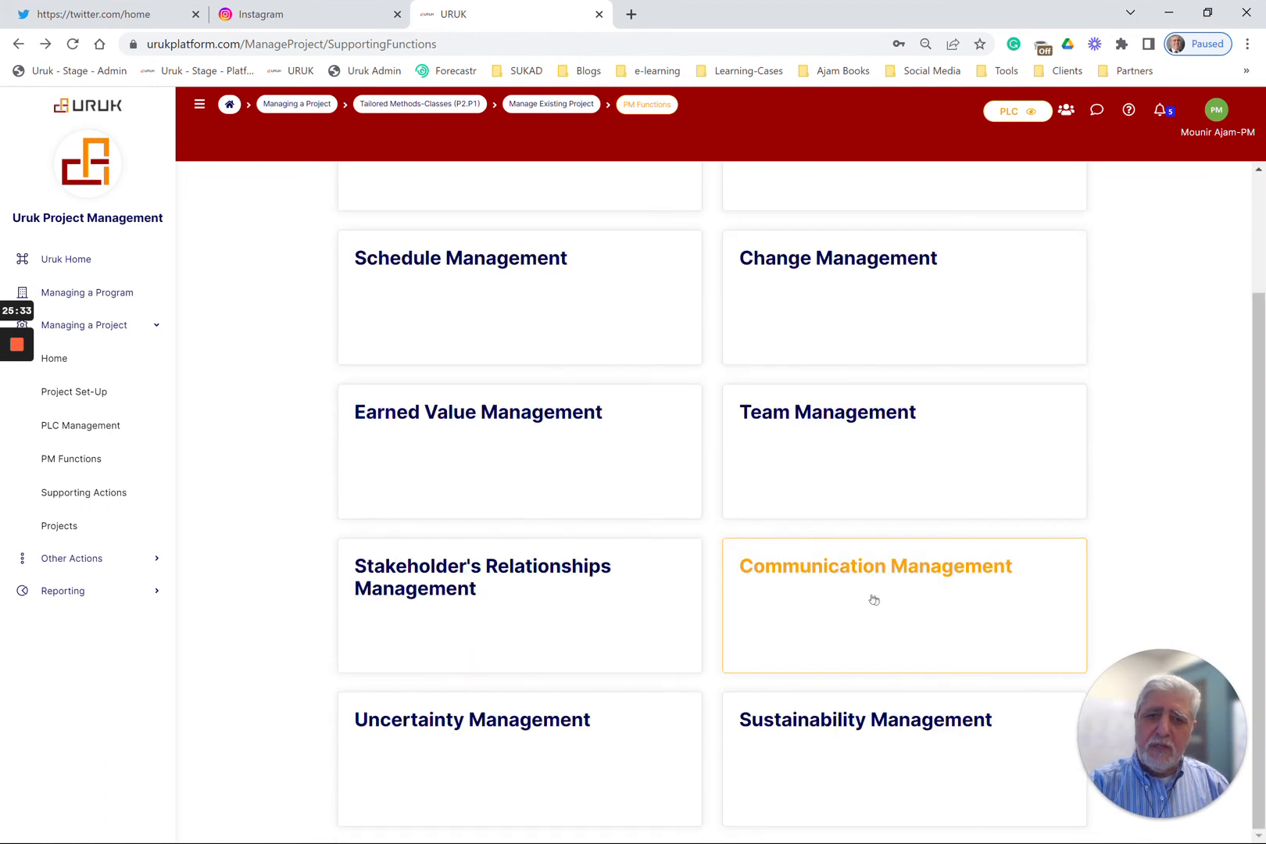
{"action": "left_click", "coordinate": [817, 609]}
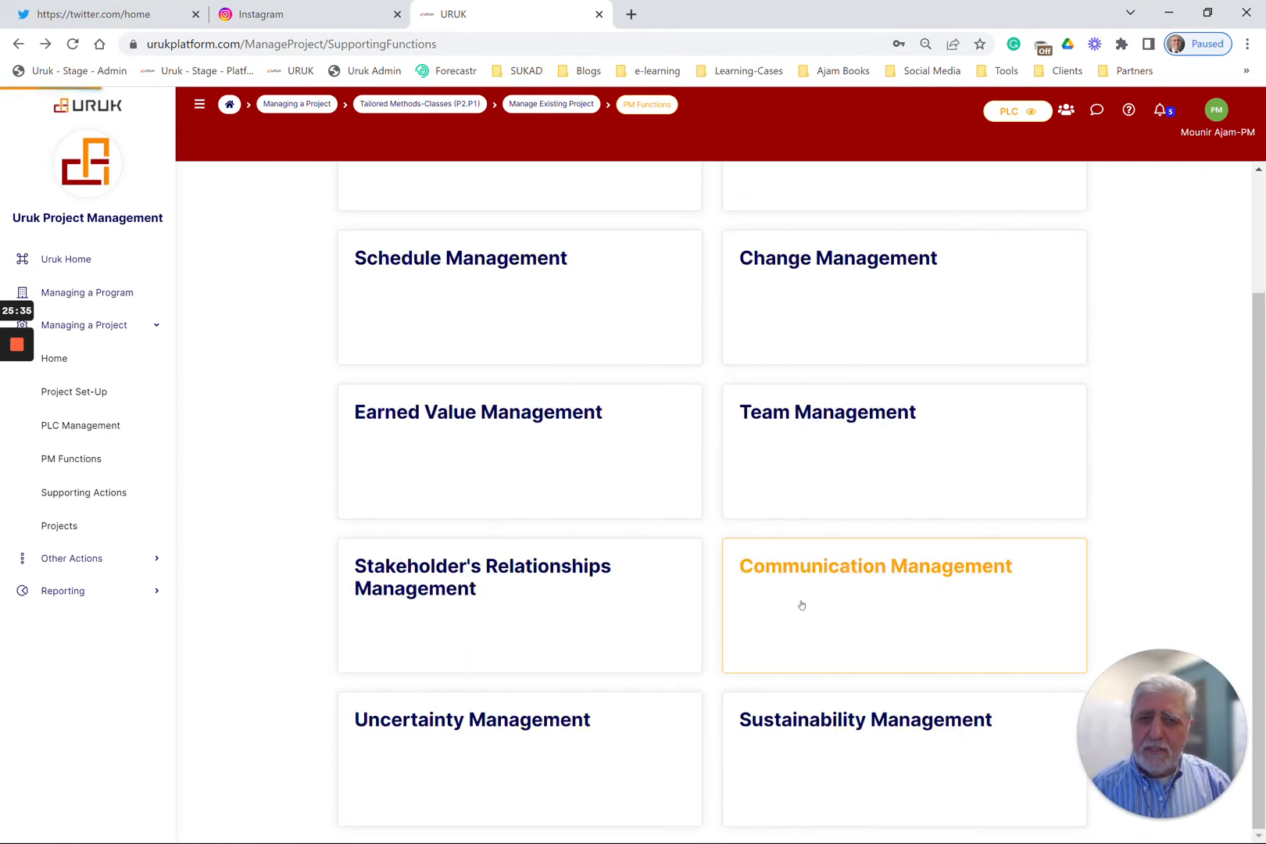
{"action": "scroll", "coordinate": [640, 526], "scroll_direction": "down", "scroll_amount": 3}
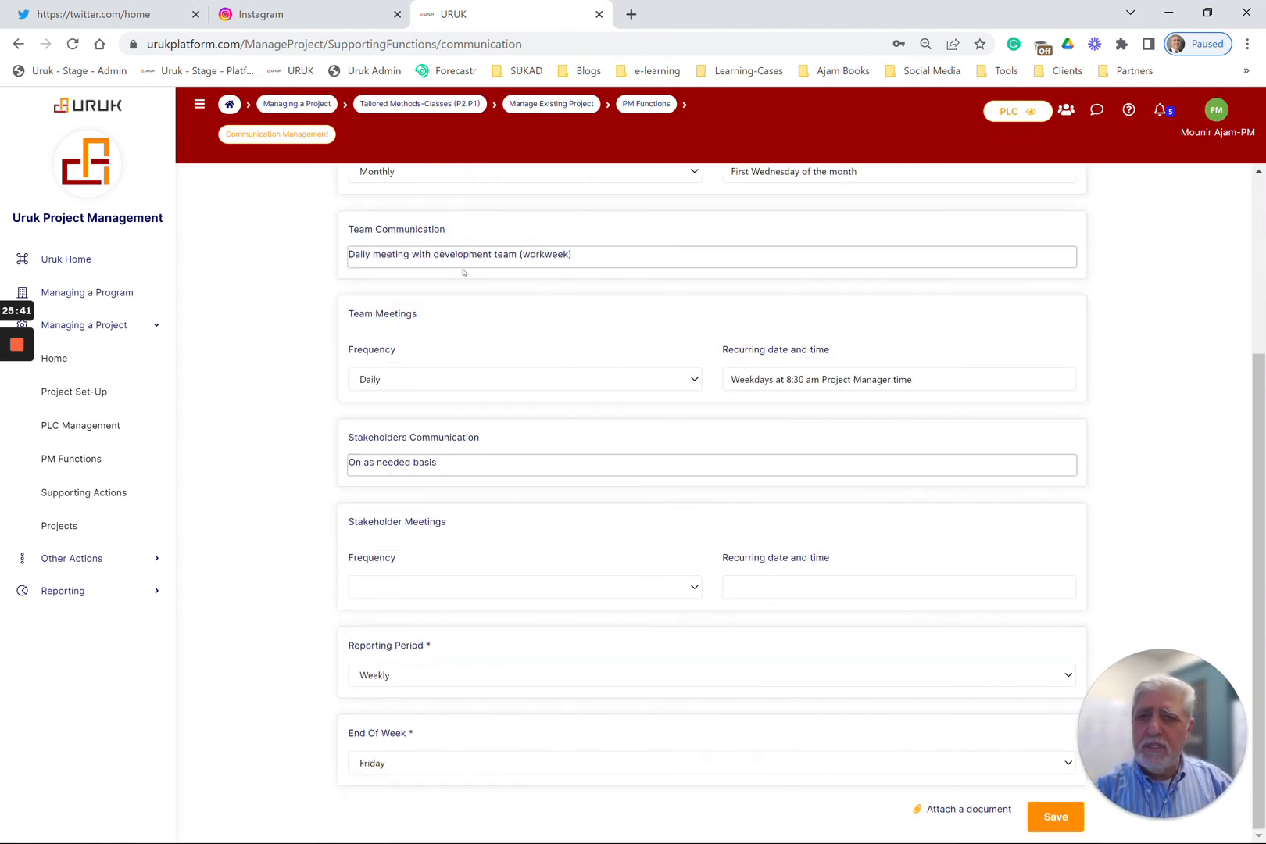
{"action": "left_click", "coordinate": [658, 111]}
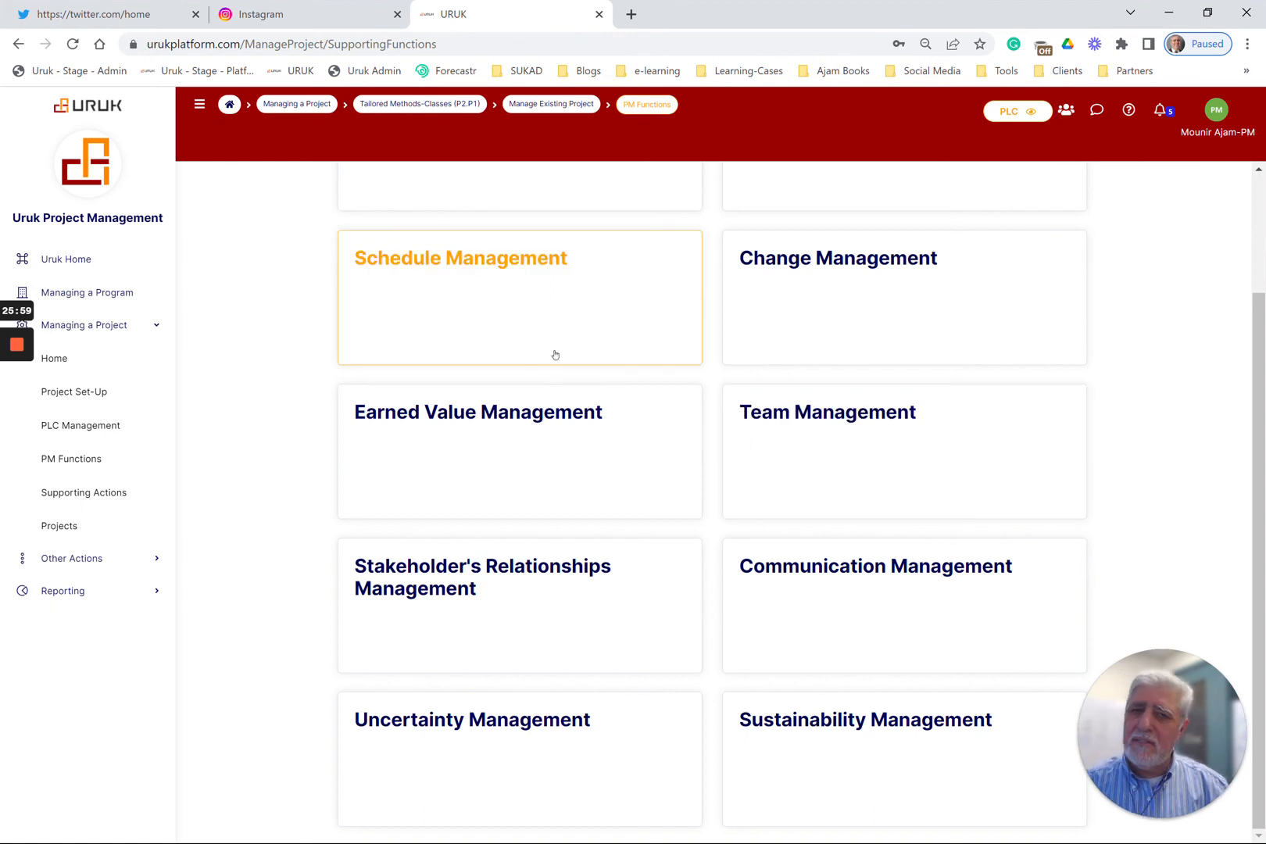
Open Sustainability Management and review its considerations, requirements, management plan, P5 impact analysis and ongoing impact review sections
{"action": "left_click", "coordinate": [826, 752]}
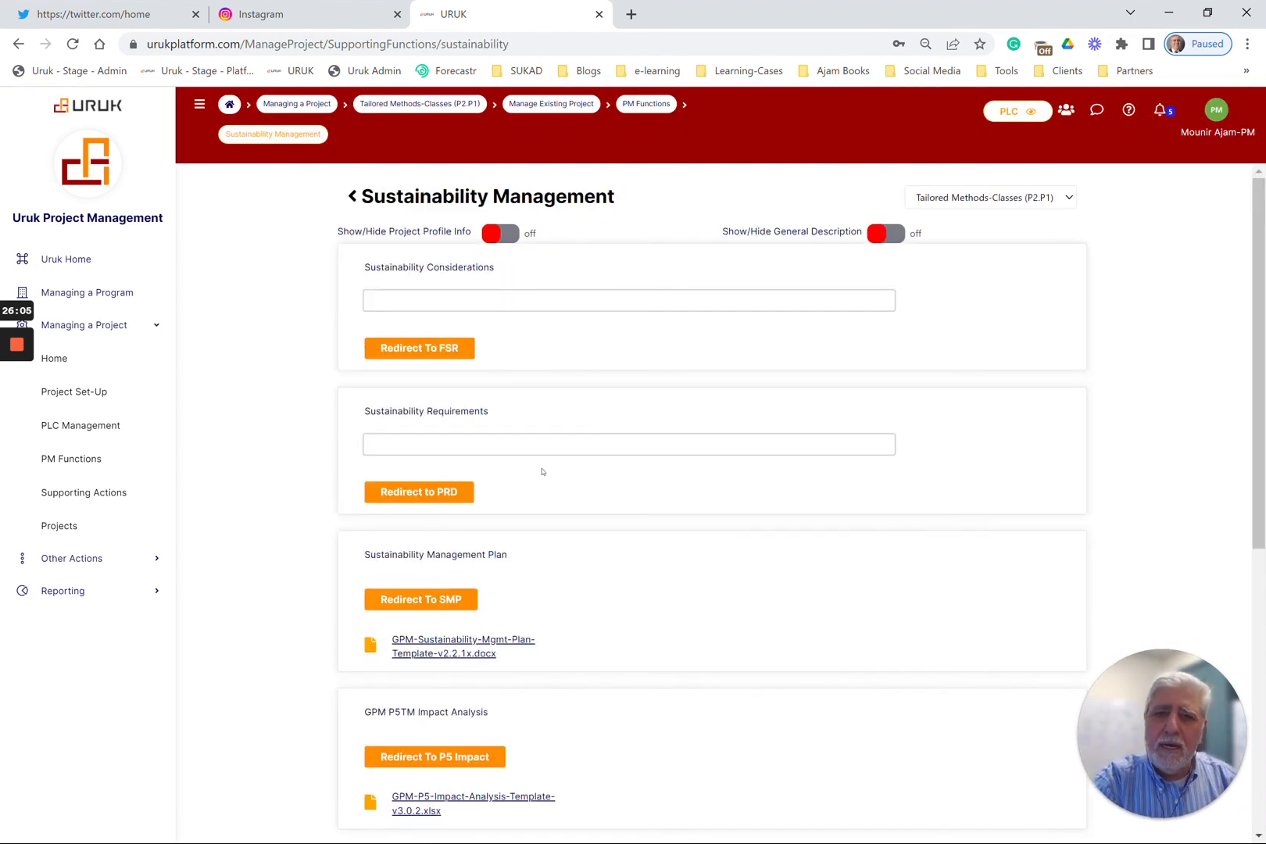
{"action": "scroll", "coordinate": [563, 373], "scroll_direction": "down", "scroll_amount": 2}
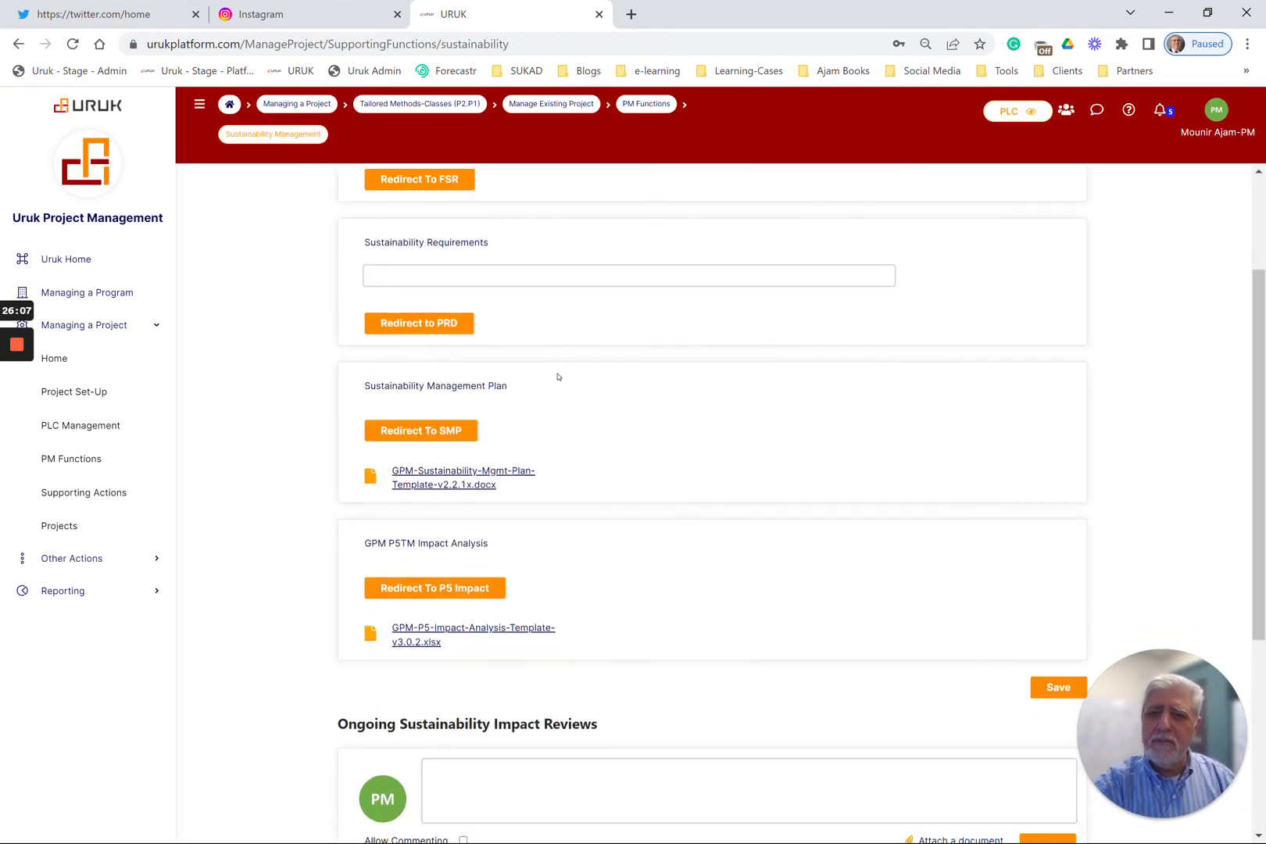
{"action": "scroll", "coordinate": [581, 395], "scroll_direction": "up", "scroll_amount": 2}
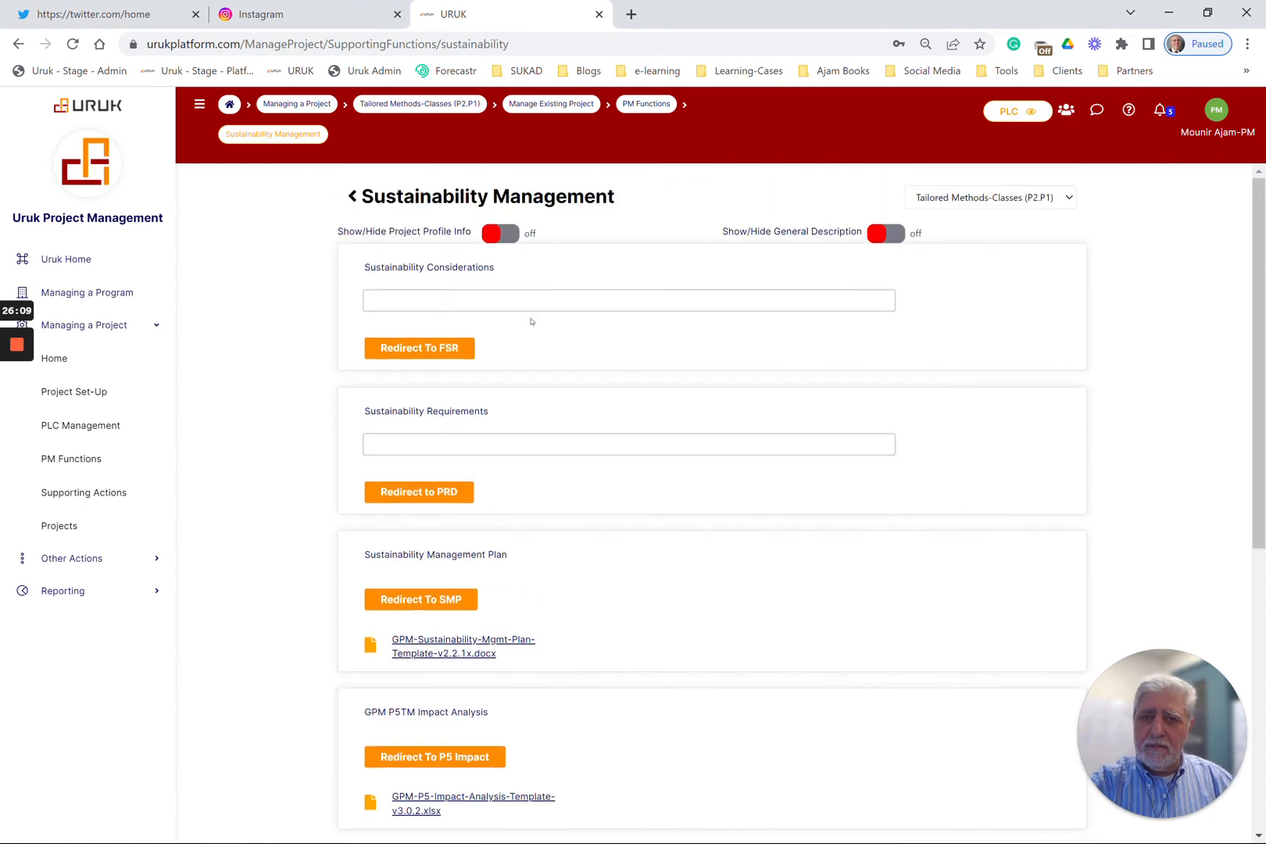
{"action": "scroll", "coordinate": [535, 467], "scroll_direction": "down", "scroll_amount": 2}
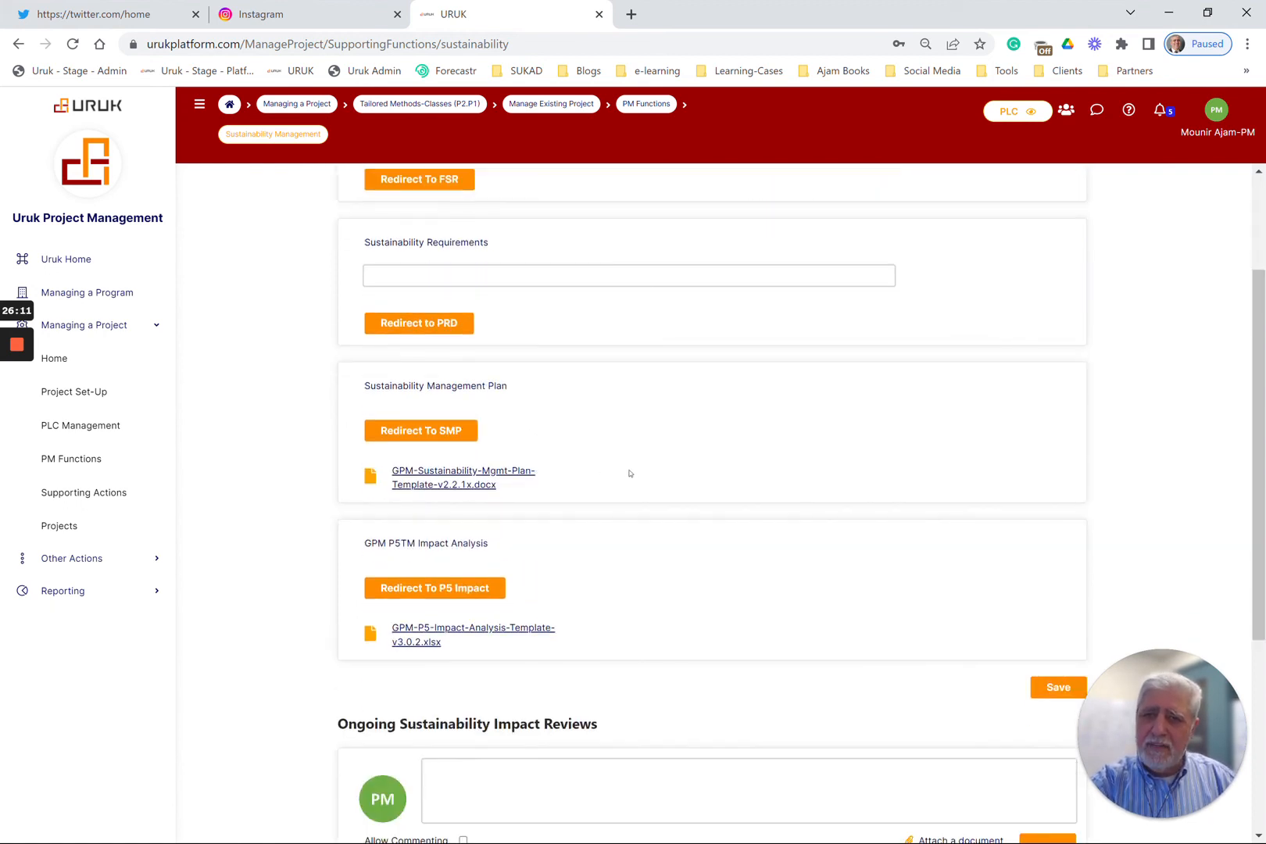
Open the Sustainability Management Plan and examine it from the Roles and Responsibilities Guidelines through Potential Impact on Sustainability of Scope Exclusions
{"action": "left_click", "coordinate": [432, 435]}
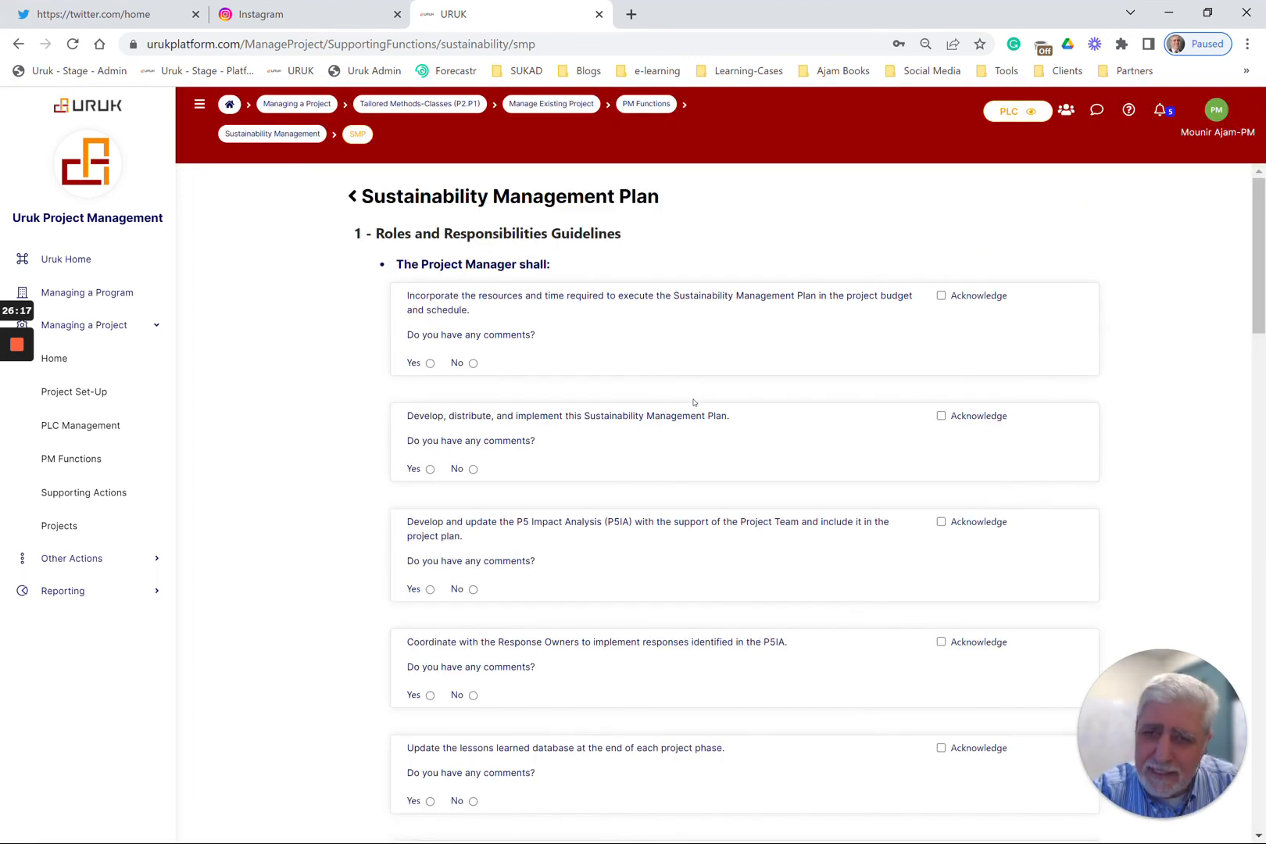
{"action": "scroll", "coordinate": [696, 434], "scroll_direction": "down", "scroll_amount": 5}
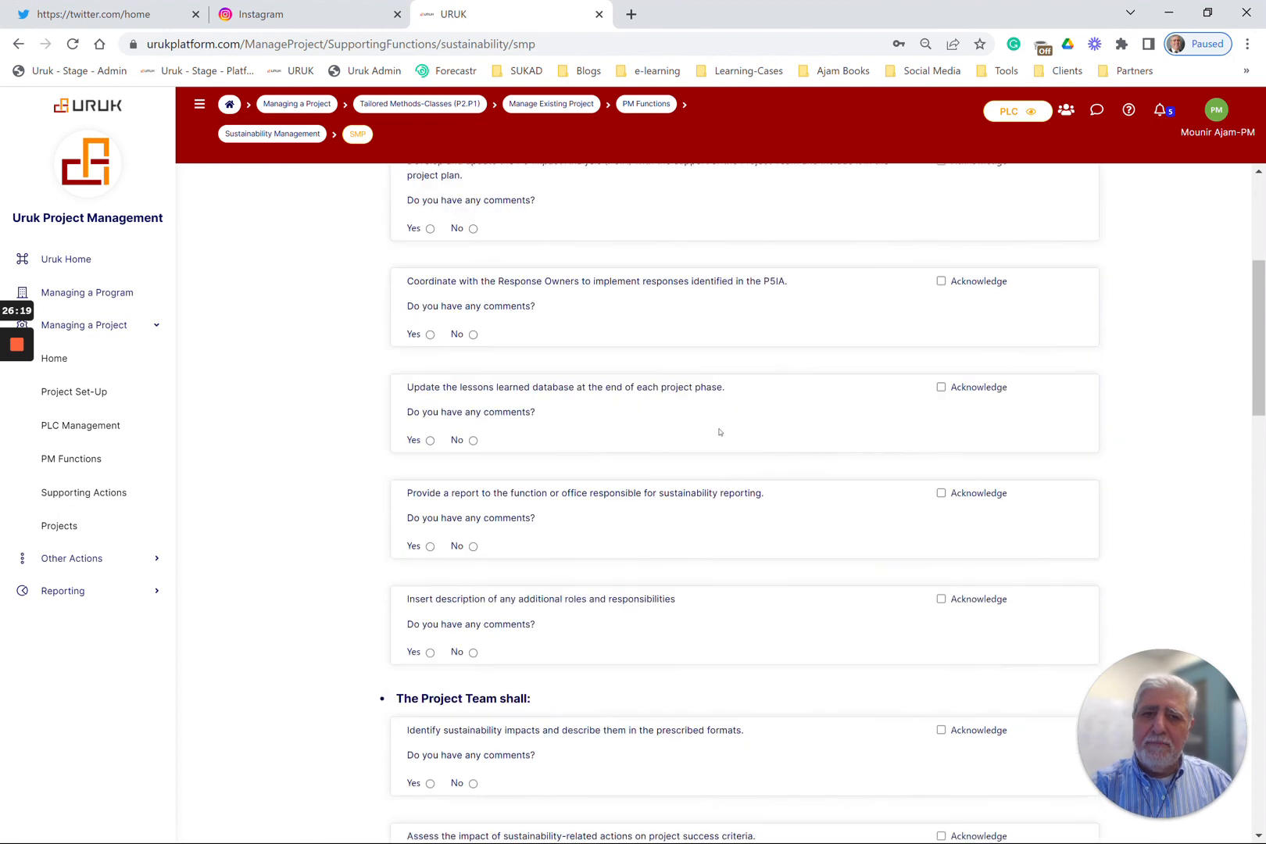
{"action": "scroll", "coordinate": [719, 433], "scroll_direction": "down", "scroll_amount": 15}
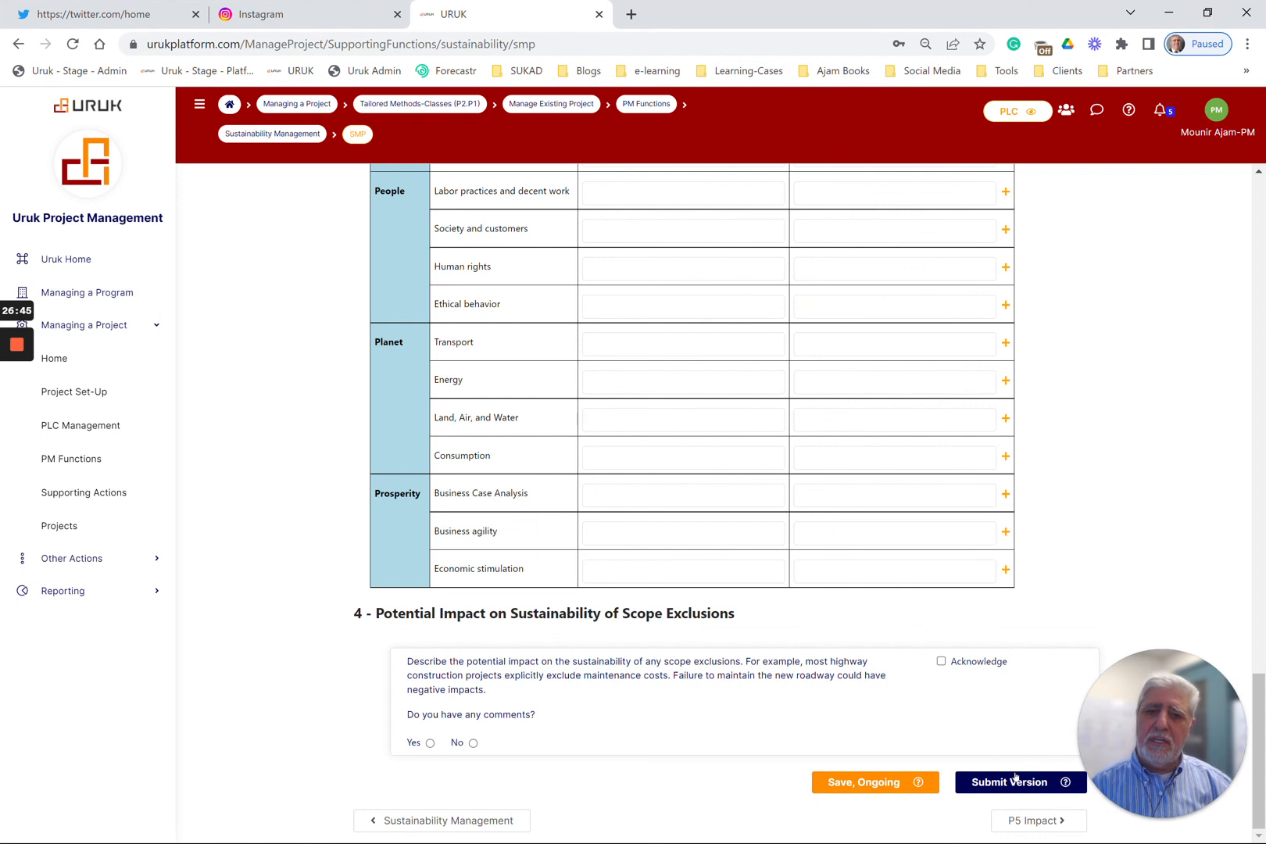
{"action": "scroll", "coordinate": [1017, 641], "scroll_direction": "up", "scroll_amount": 5}
{"action": "scroll", "coordinate": [978, 670], "scroll_direction": "down", "scroll_amount": 9}
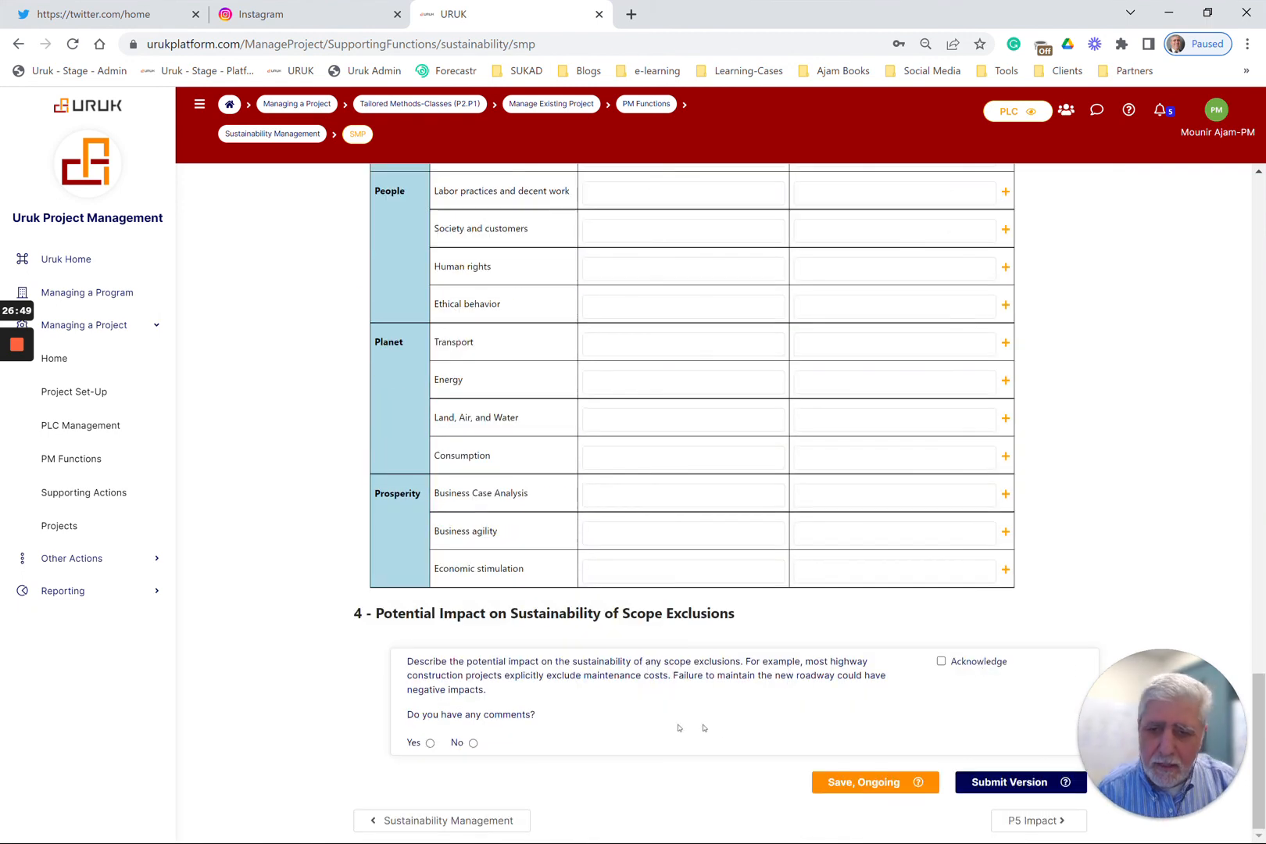
Go on to the P5 Impact table and review its Product & Process, People, Planet and Prosperity impact sections
{"action": "left_click", "coordinate": [1024, 827]}
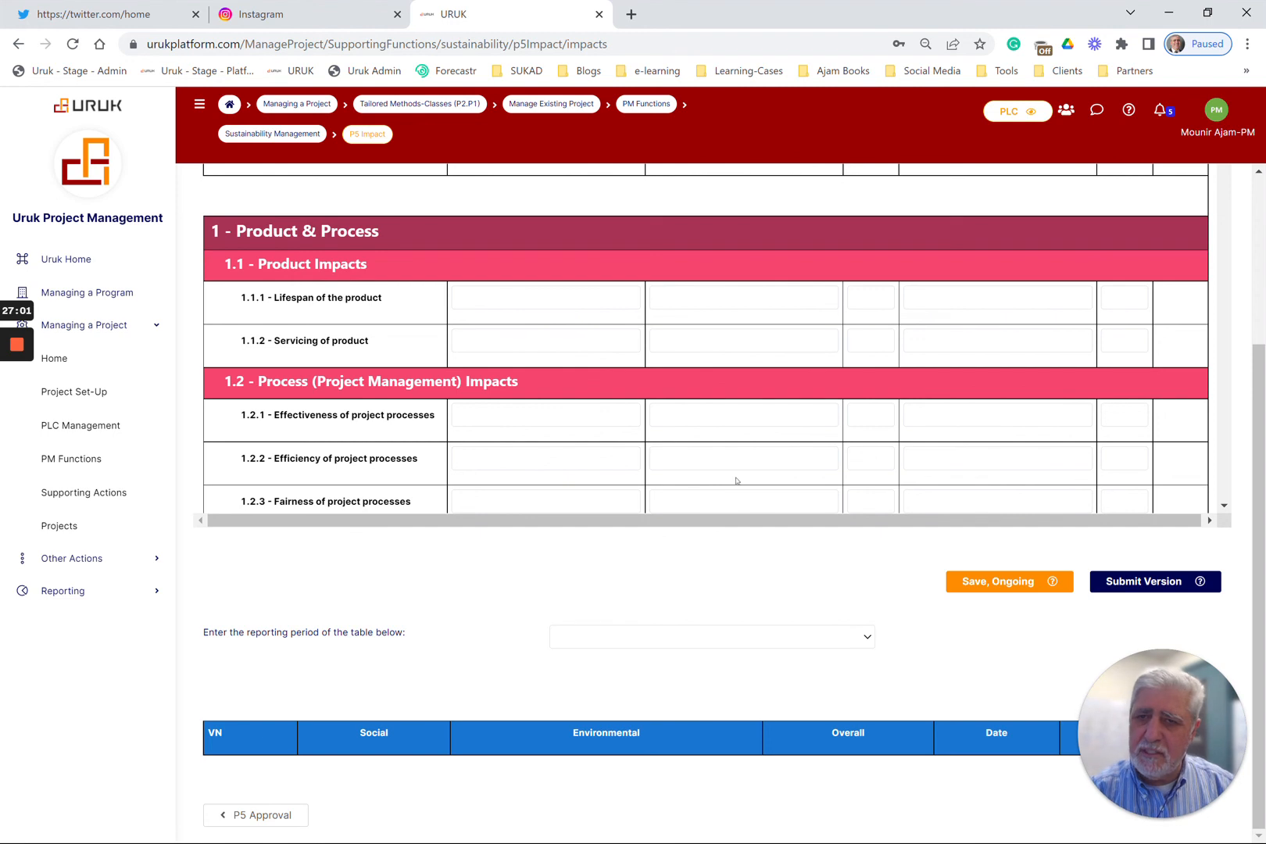
{"action": "scroll", "coordinate": [729, 466], "scroll_direction": "down", "scroll_amount": 5}
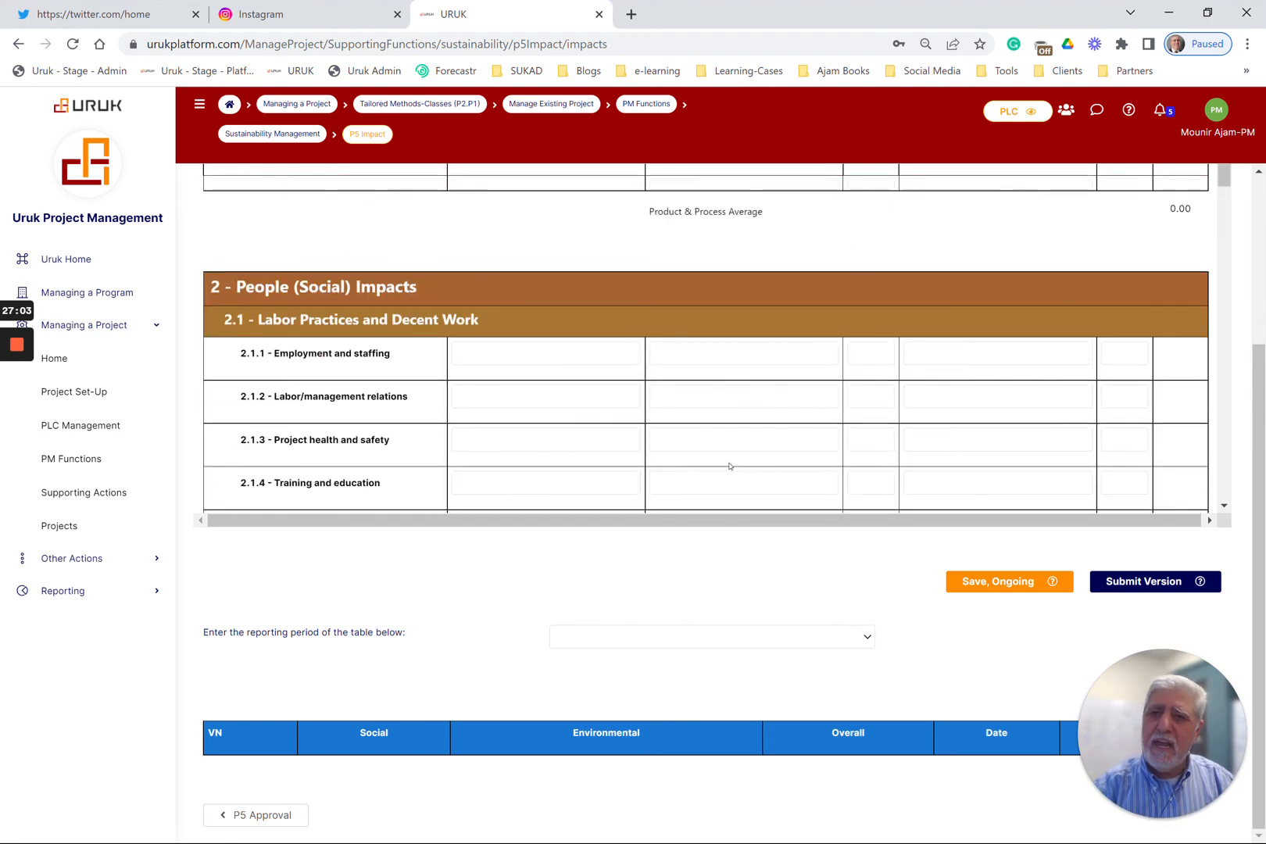
{"action": "scroll", "coordinate": [730, 466], "scroll_direction": "down", "scroll_amount": 3}
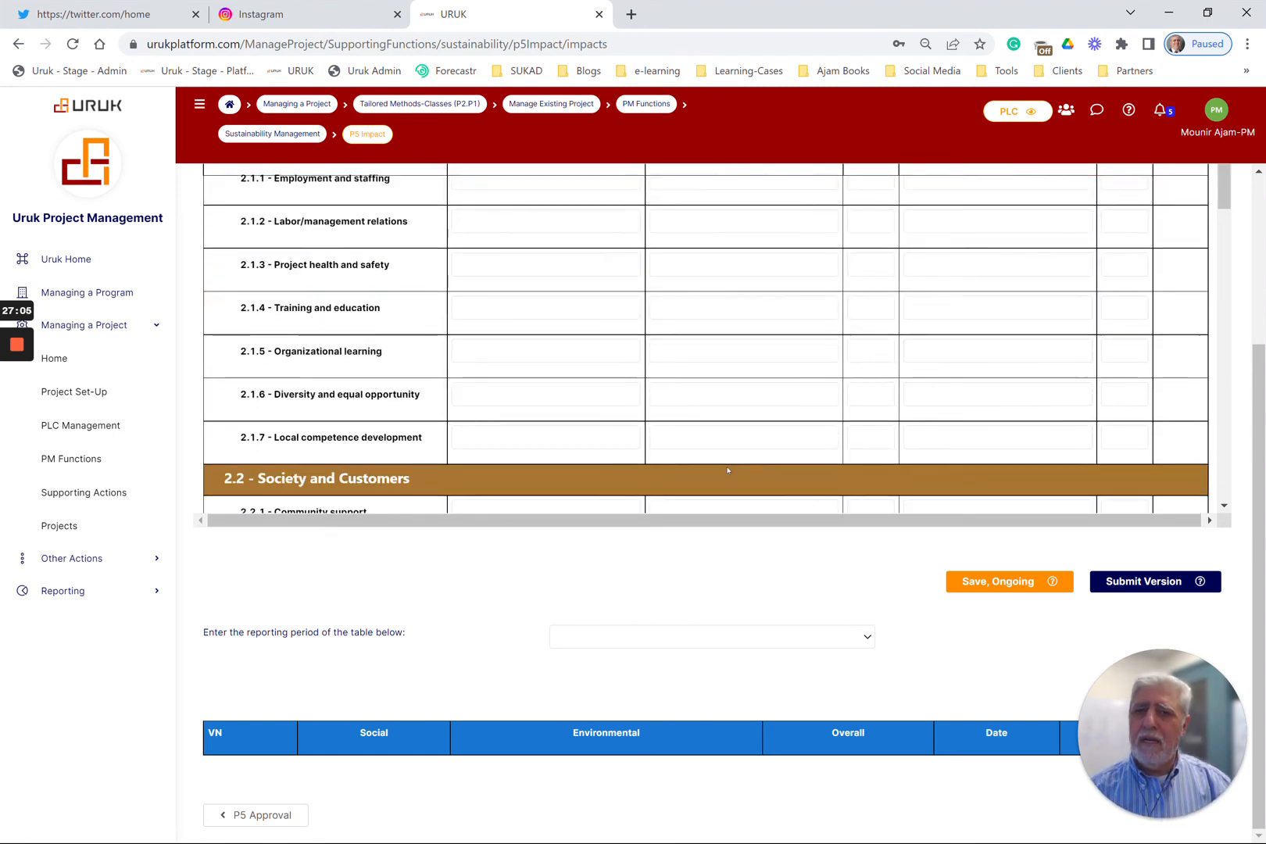
{"action": "scroll", "coordinate": [735, 471], "scroll_direction": "down", "scroll_amount": 10}
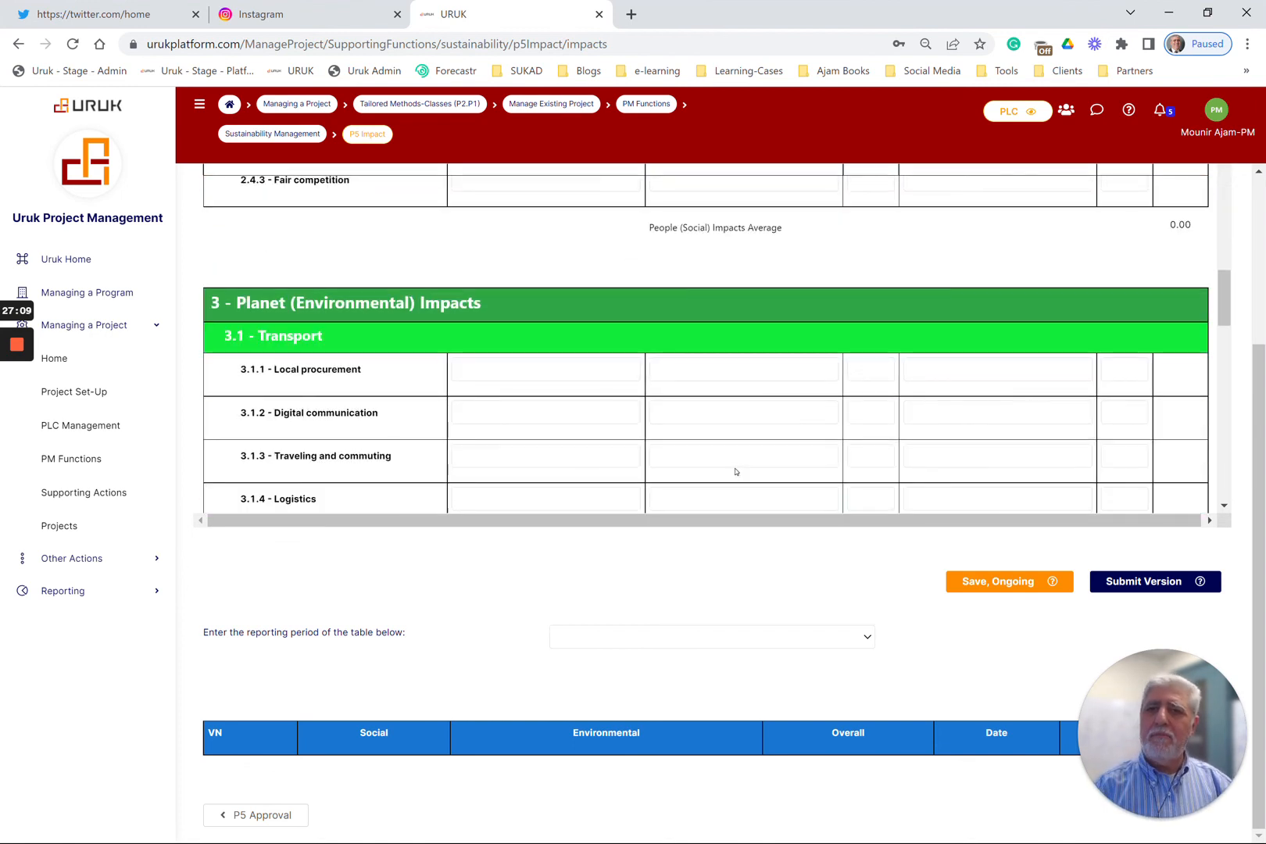
{"action": "scroll", "coordinate": [735, 472], "scroll_direction": "down", "scroll_amount": 12}
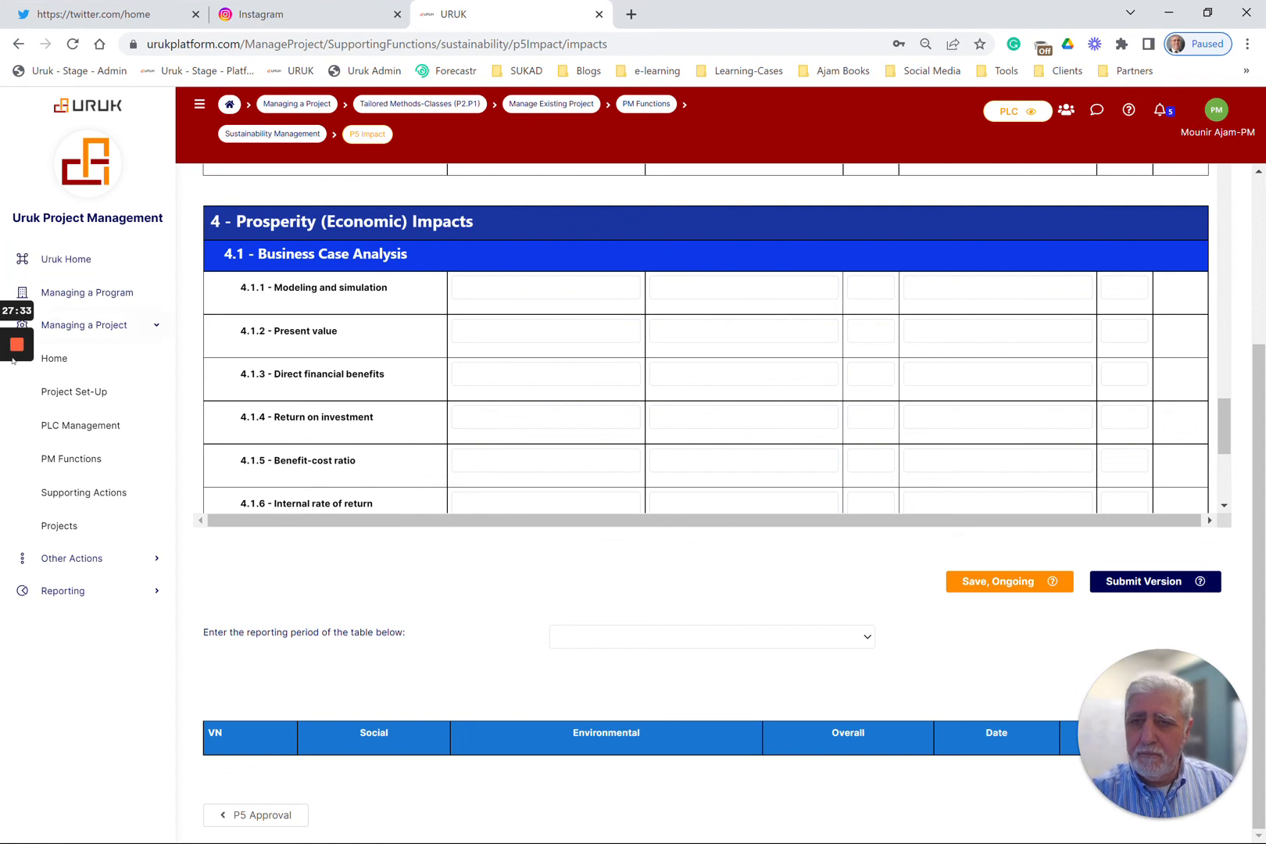
{"action": "mouse_move", "coordinate": [16, 355]}
{"action": "left_click", "coordinate": [16, 412]}
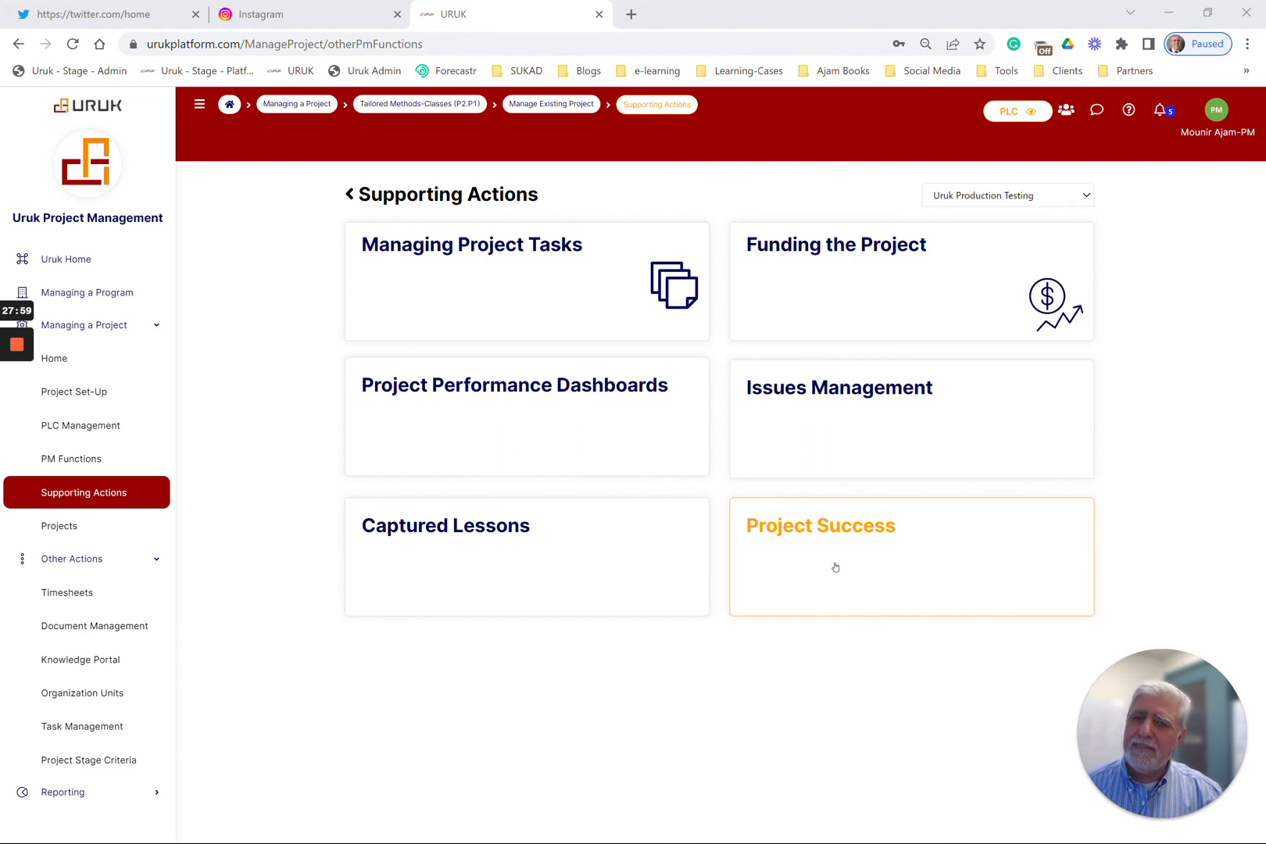
Open the Project Performance Dashboards and review the project profile, the current cost and duration indexes and their trend charts
{"action": "left_click", "coordinate": [479, 400]}
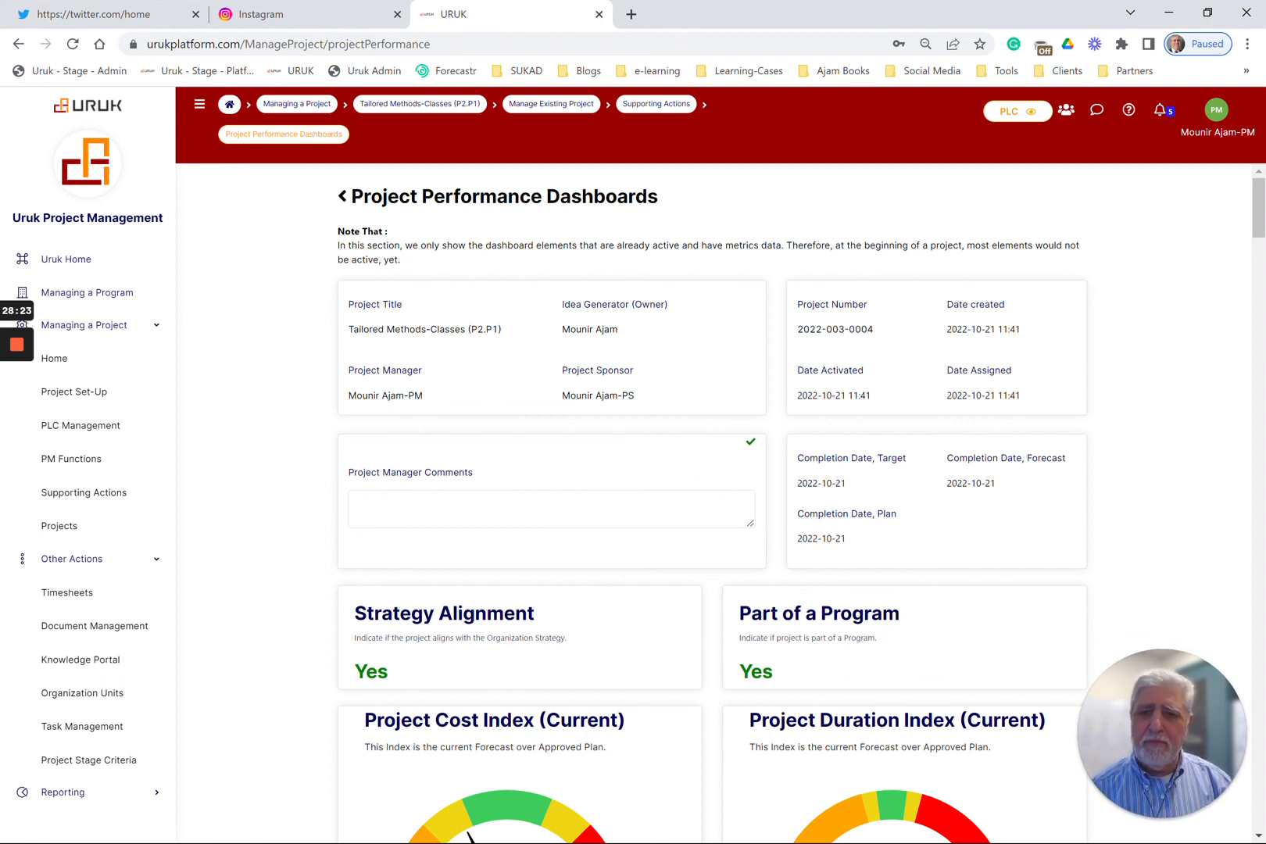
{"action": "scroll", "coordinate": [375, 483], "scroll_direction": "down", "scroll_amount": 8}
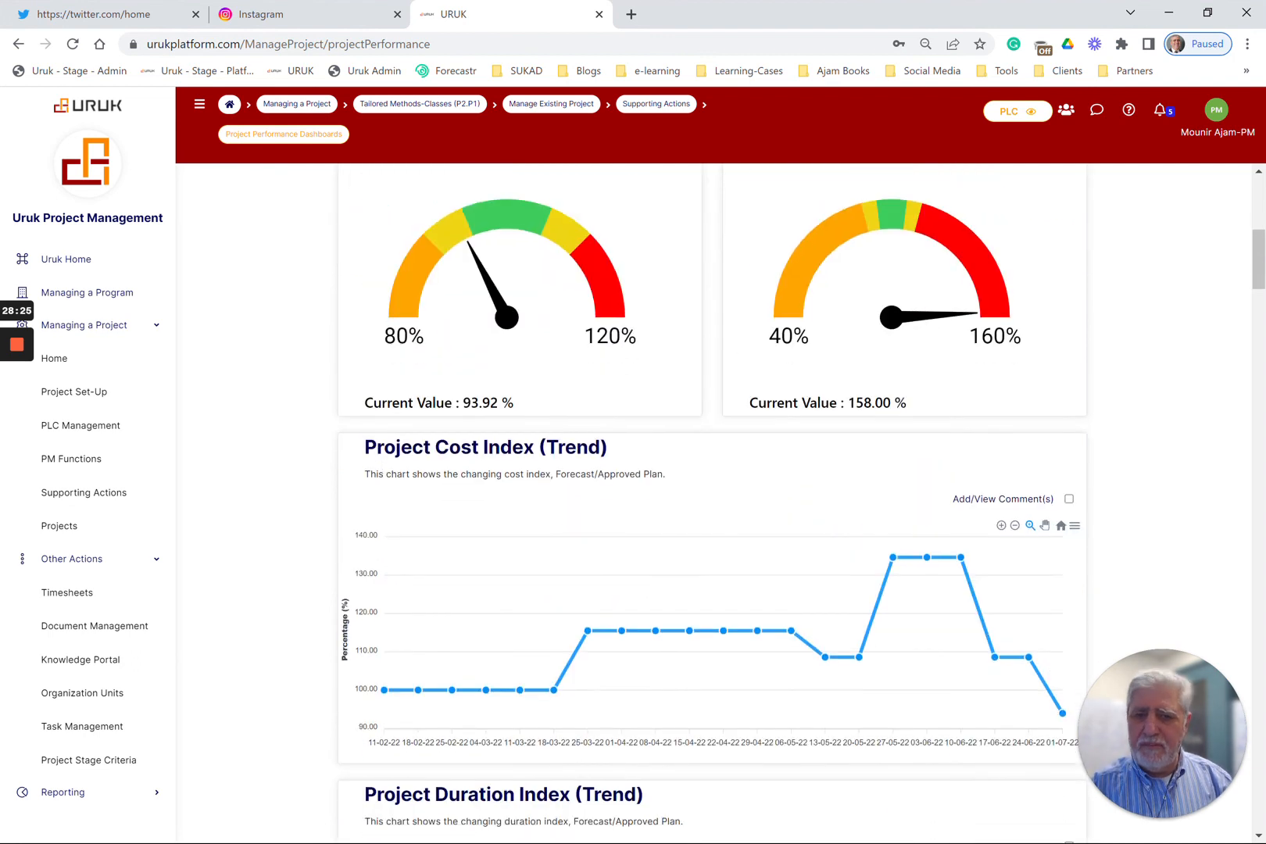
{"action": "scroll", "coordinate": [375, 482], "scroll_direction": "up", "scroll_amount": 4}
{"action": "scroll", "coordinate": [376, 483], "scroll_direction": "down", "scroll_amount": 2}
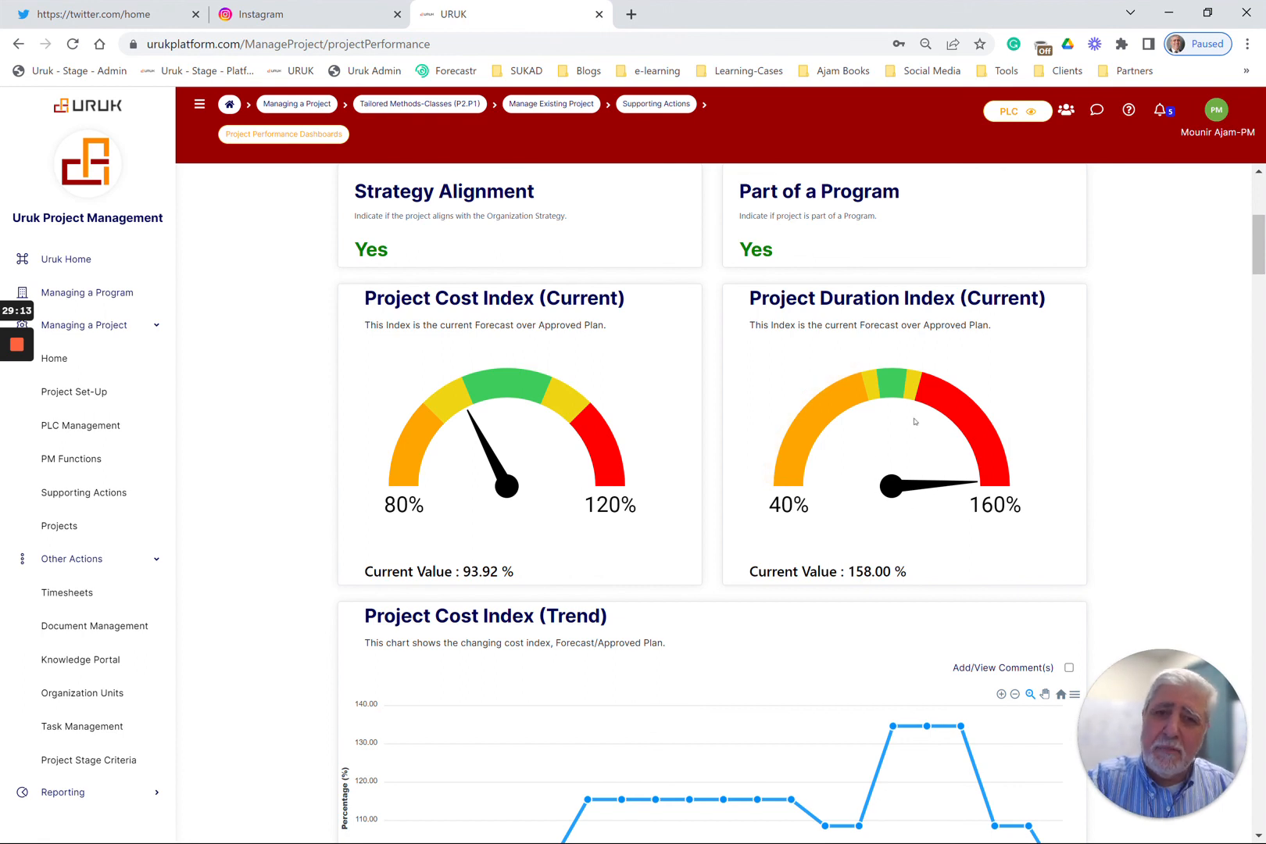
{"action": "scroll", "coordinate": [884, 432], "scroll_direction": "down", "scroll_amount": 3}
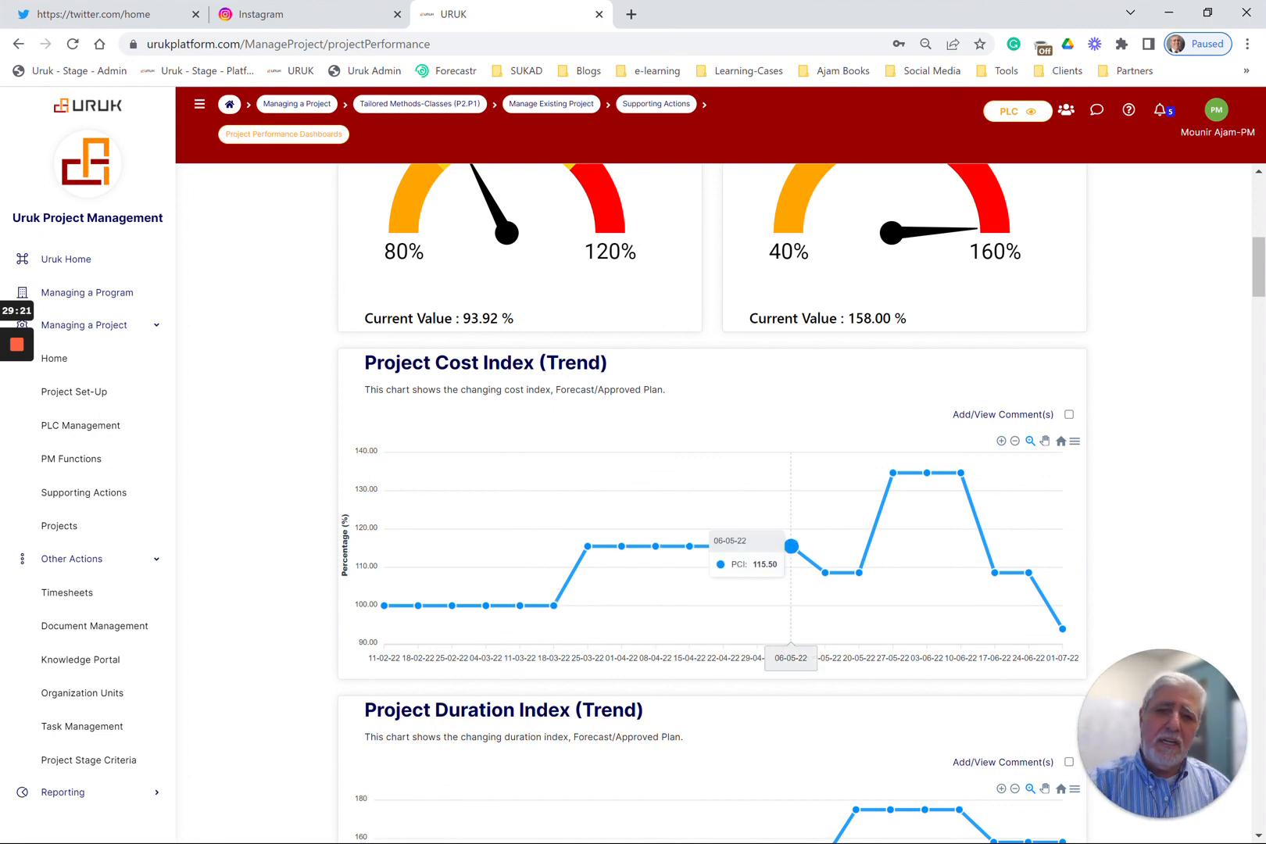
{"action": "scroll", "coordinate": [930, 559], "scroll_direction": "down", "scroll_amount": 4}
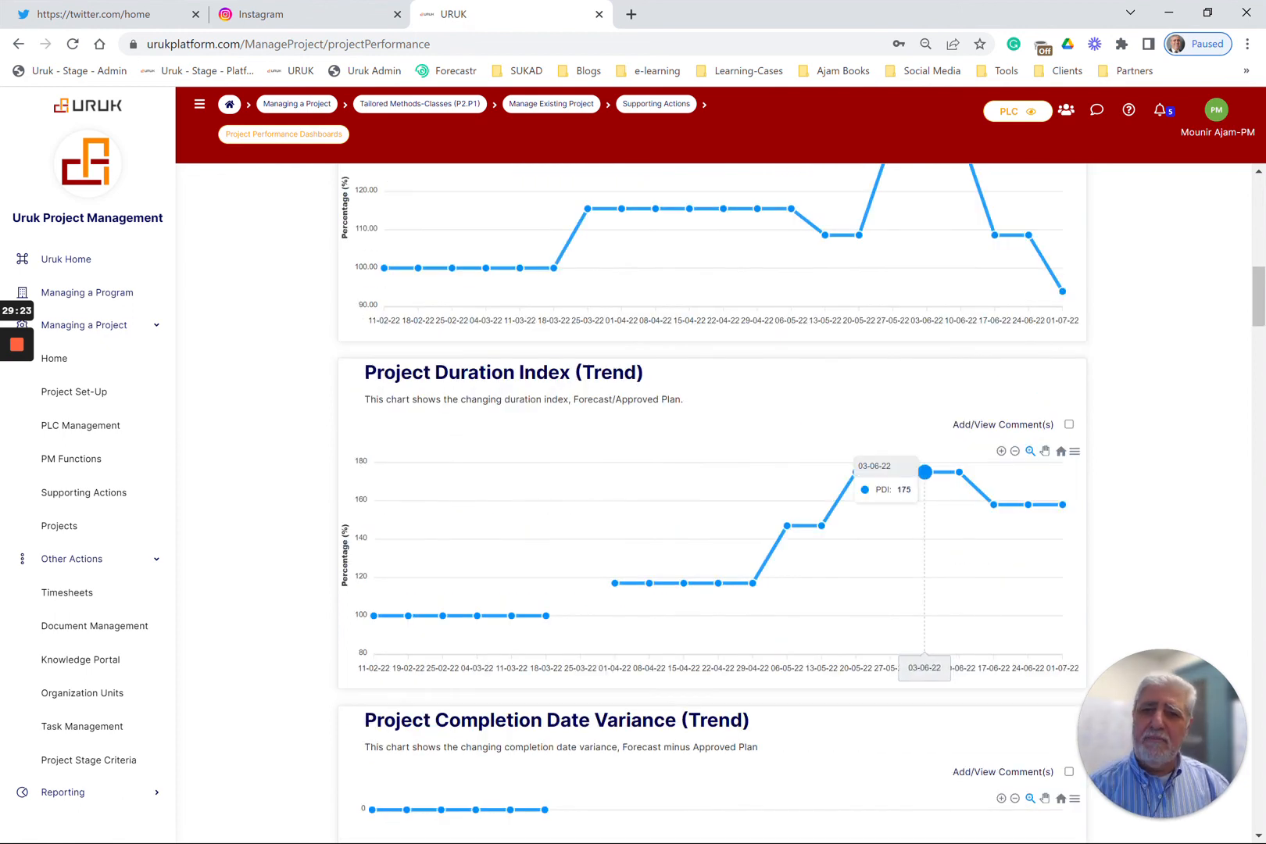
Review the dashboard charts from Project Completion Date Variance through cost and duration history, Project Management Index and Issues Resolution Index to Change Management Status
{"action": "scroll", "coordinate": [829, 594], "scroll_direction": "down", "scroll_amount": 4}
{"action": "scroll", "coordinate": [821, 594], "scroll_direction": "down", "scroll_amount": 2}
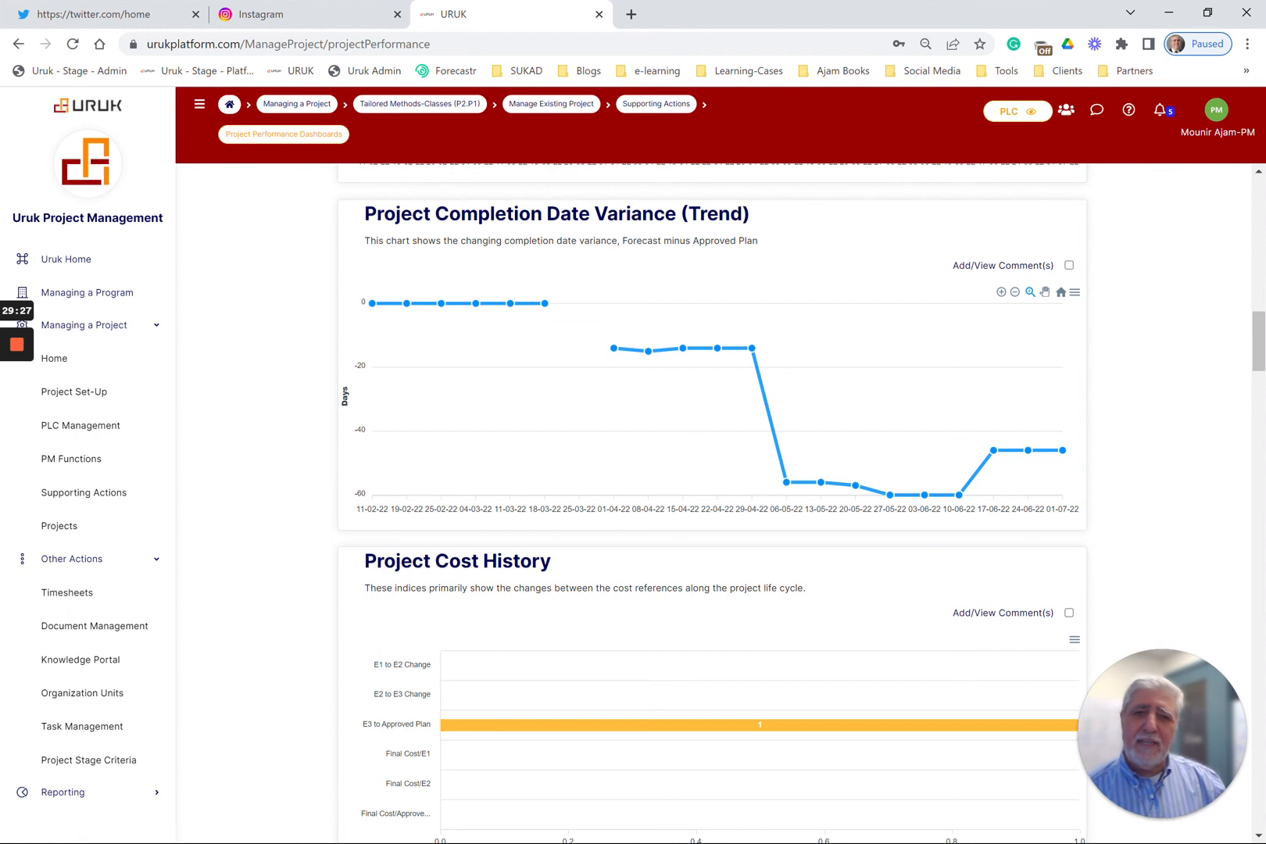
{"action": "scroll", "coordinate": [679, 481], "scroll_direction": "down", "scroll_amount": 8}
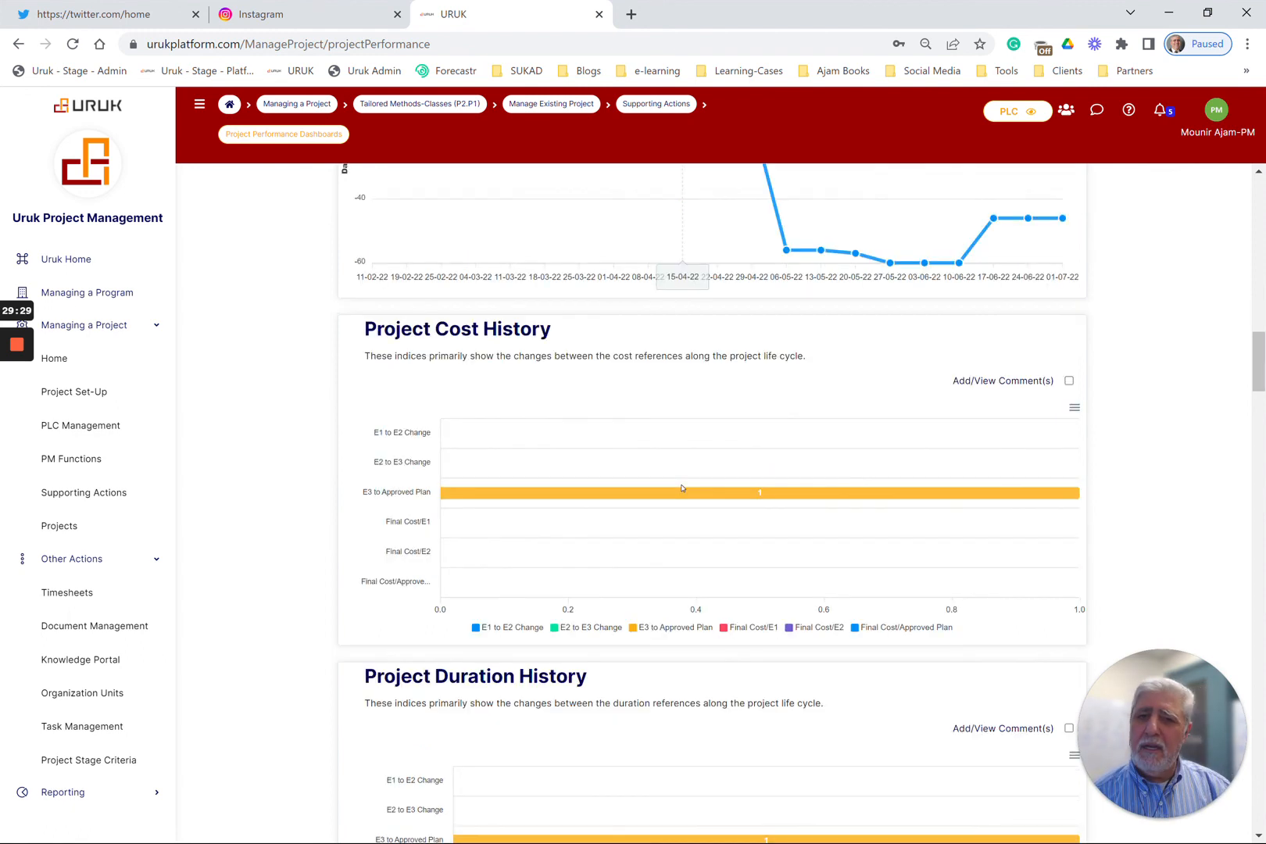
{"action": "scroll", "coordinate": [678, 481], "scroll_direction": "down", "scroll_amount": 8}
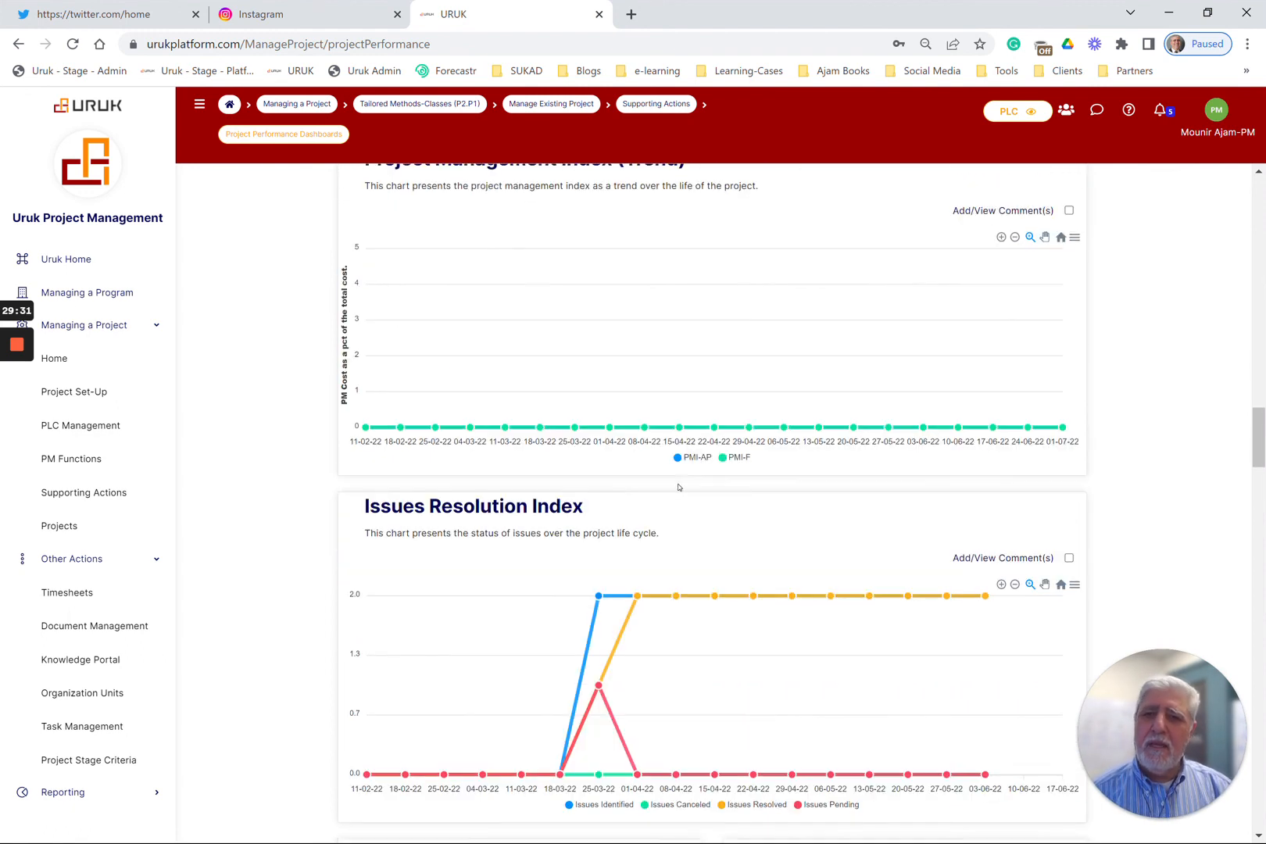
{"action": "scroll", "coordinate": [715, 359], "scroll_direction": "up", "scroll_amount": 4}
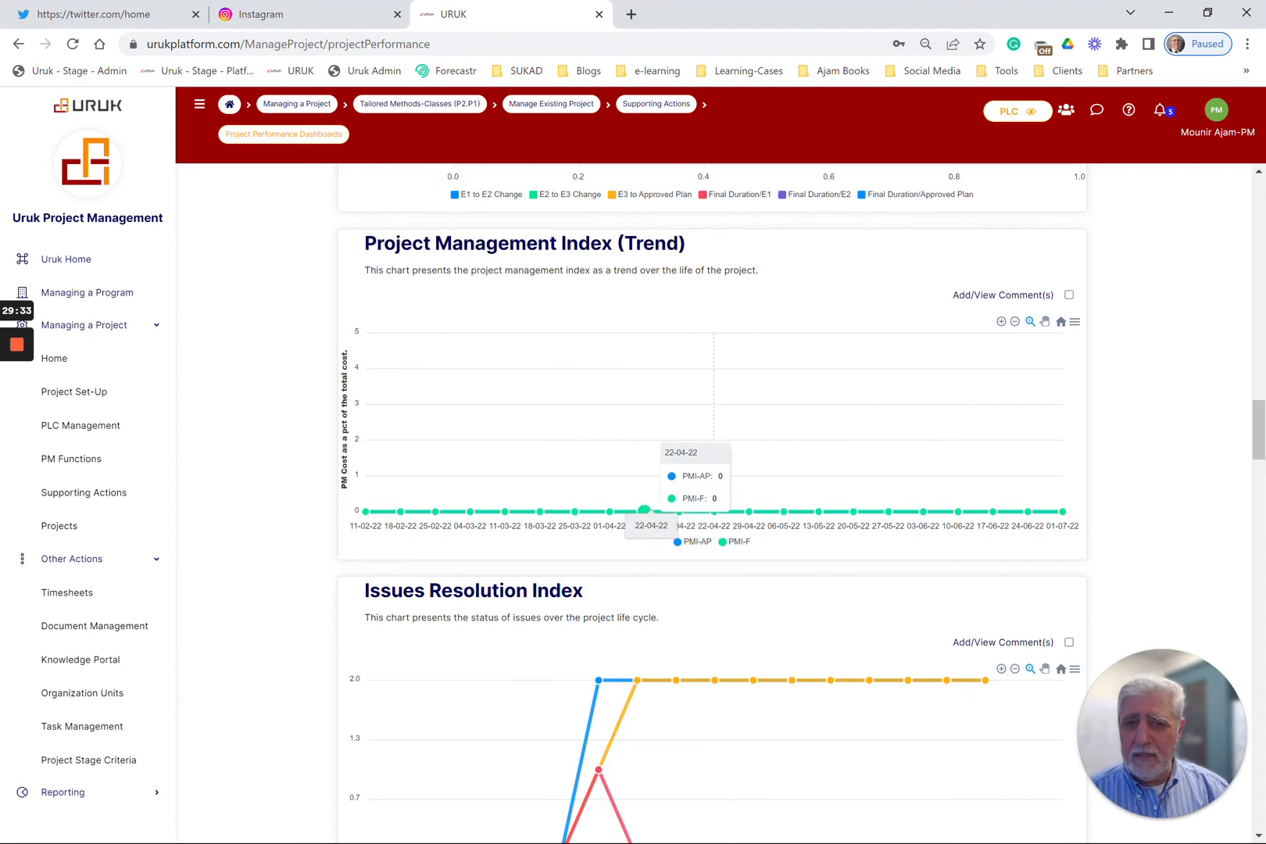
{"action": "scroll", "coordinate": [708, 520], "scroll_direction": "down", "scroll_amount": 4}
{"action": "scroll", "coordinate": [703, 484], "scroll_direction": "down", "scroll_amount": 1}
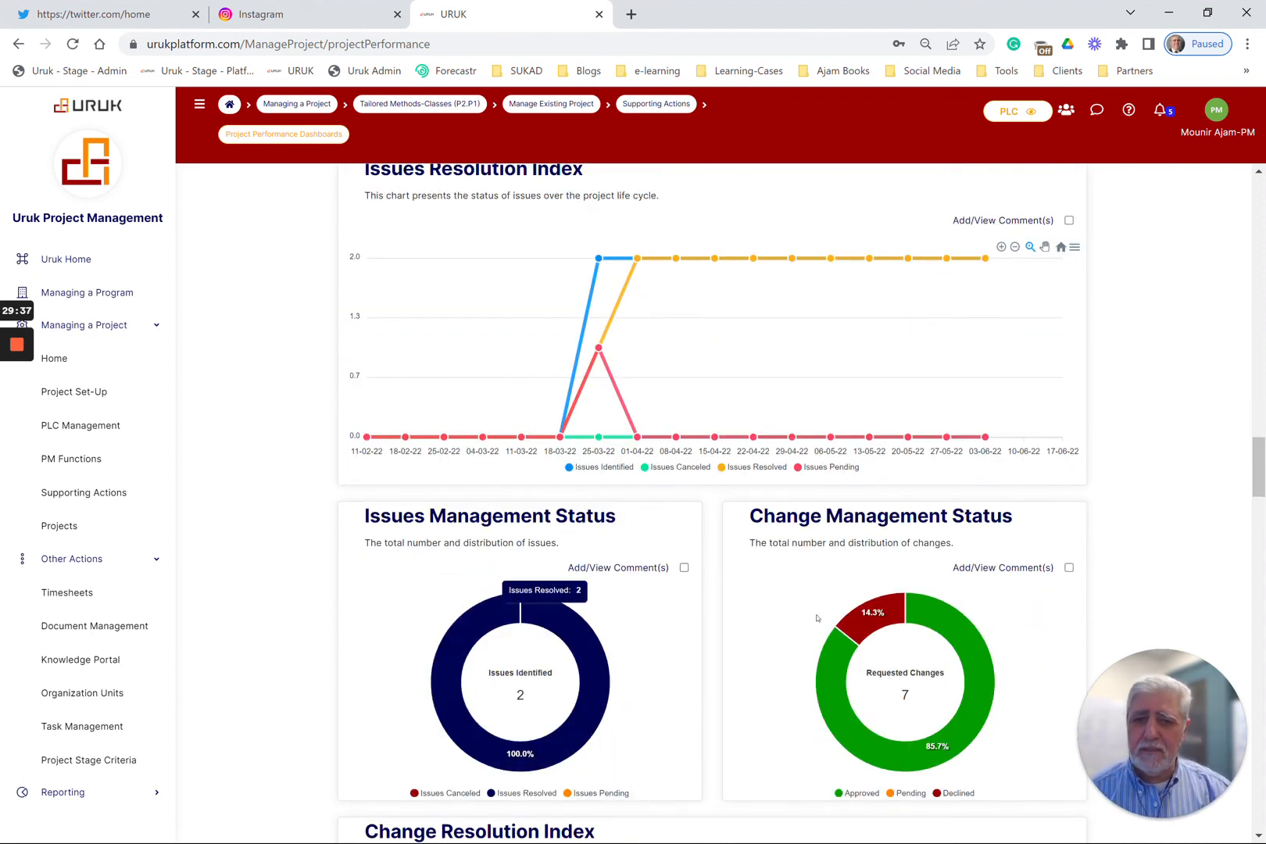
Examine the change charts: Change Resolution Index, Change Net Cost Impact, Change Net Duration Impact and Change Absolute Cost Impact
{"action": "scroll", "coordinate": [889, 568], "scroll_direction": "down", "scroll_amount": 1}
{"action": "scroll", "coordinate": [889, 568], "scroll_direction": "down", "scroll_amount": 4}
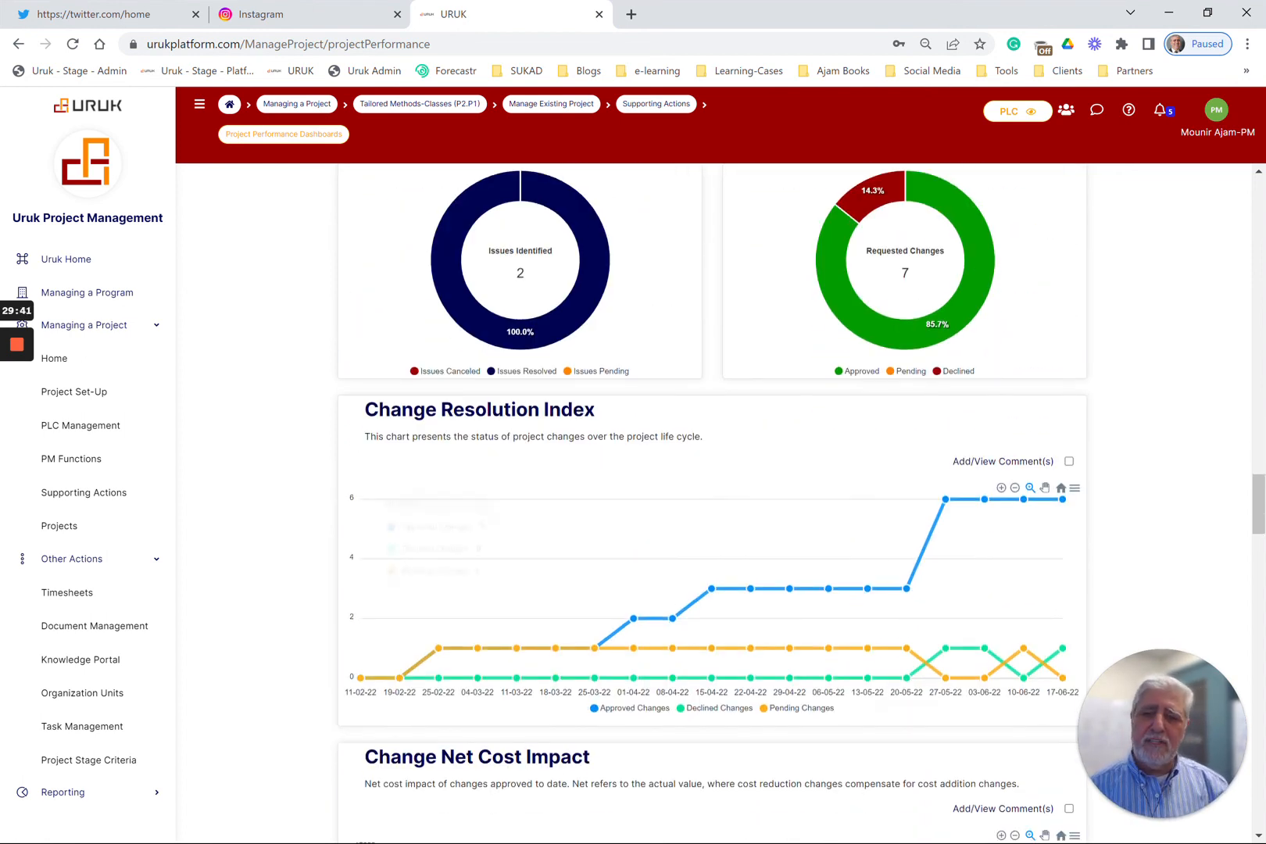
{"action": "scroll", "coordinate": [778, 567], "scroll_direction": "down", "scroll_amount": 4}
{"action": "scroll", "coordinate": [757, 593], "scroll_direction": "down", "scroll_amount": 3}
{"action": "scroll", "coordinate": [756, 593], "scroll_direction": "down", "scroll_amount": 2}
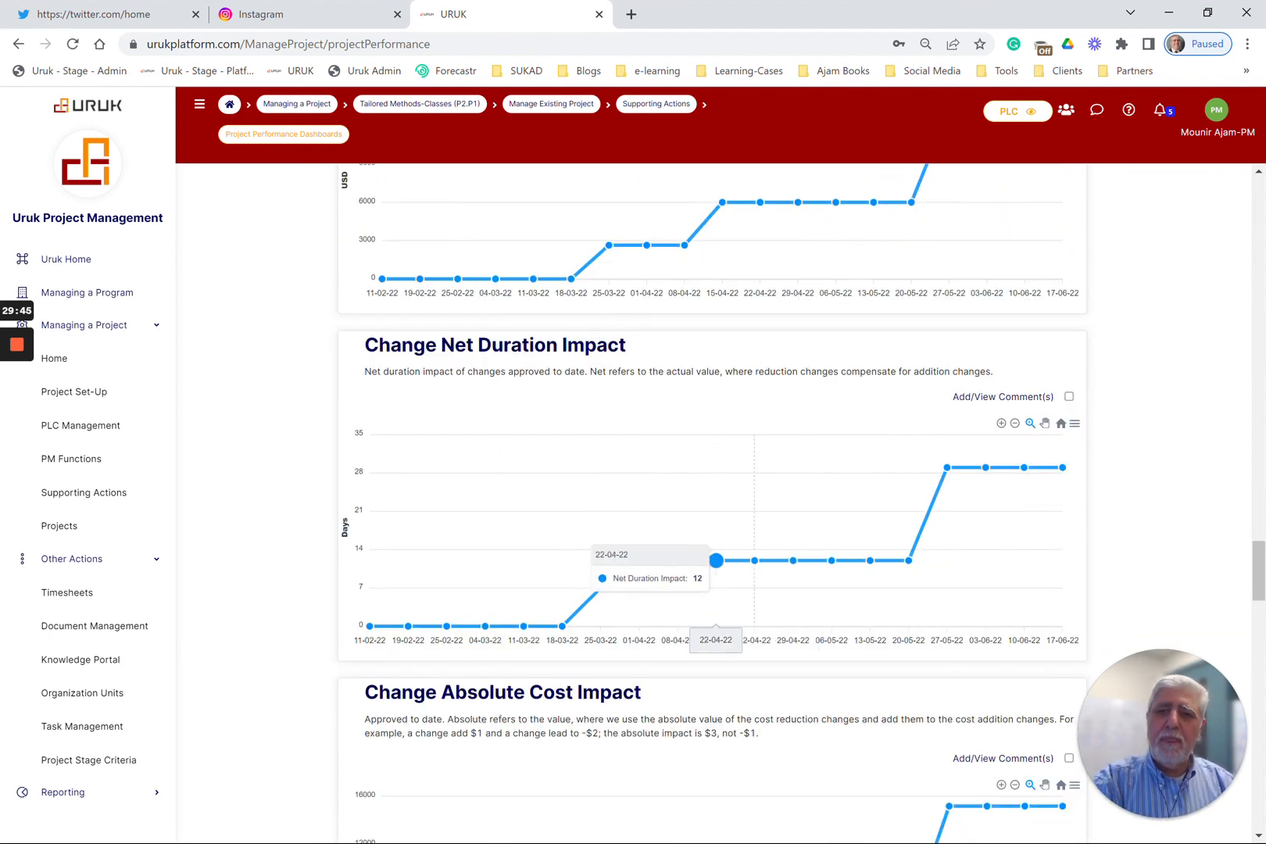
{"action": "scroll", "coordinate": [719, 562], "scroll_direction": "down", "scroll_amount": 5}
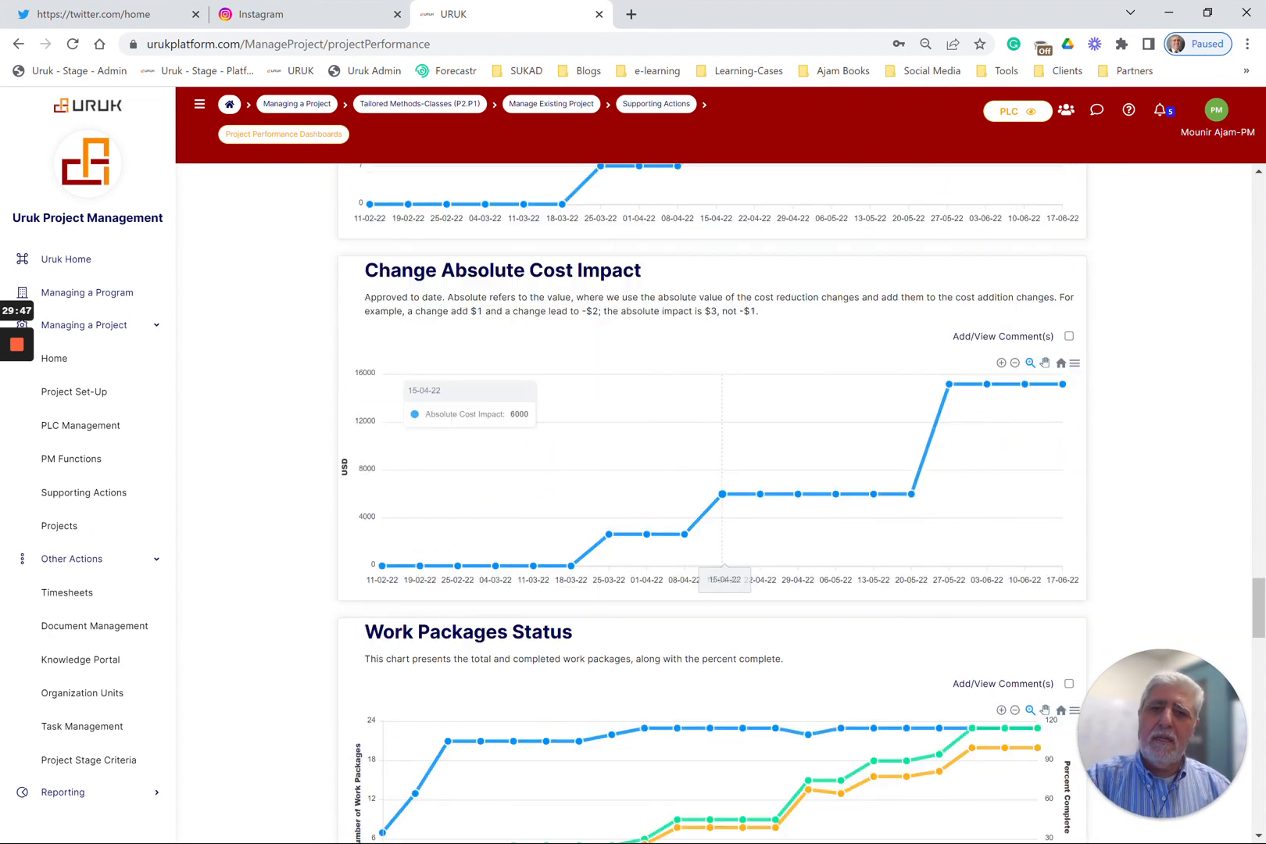
Review the Work Packages Status, Captured Lessons, Active Team and Stakeholders Count, and threats and opportunities charts
{"action": "scroll", "coordinate": [781, 508], "scroll_direction": "down", "scroll_amount": 3}
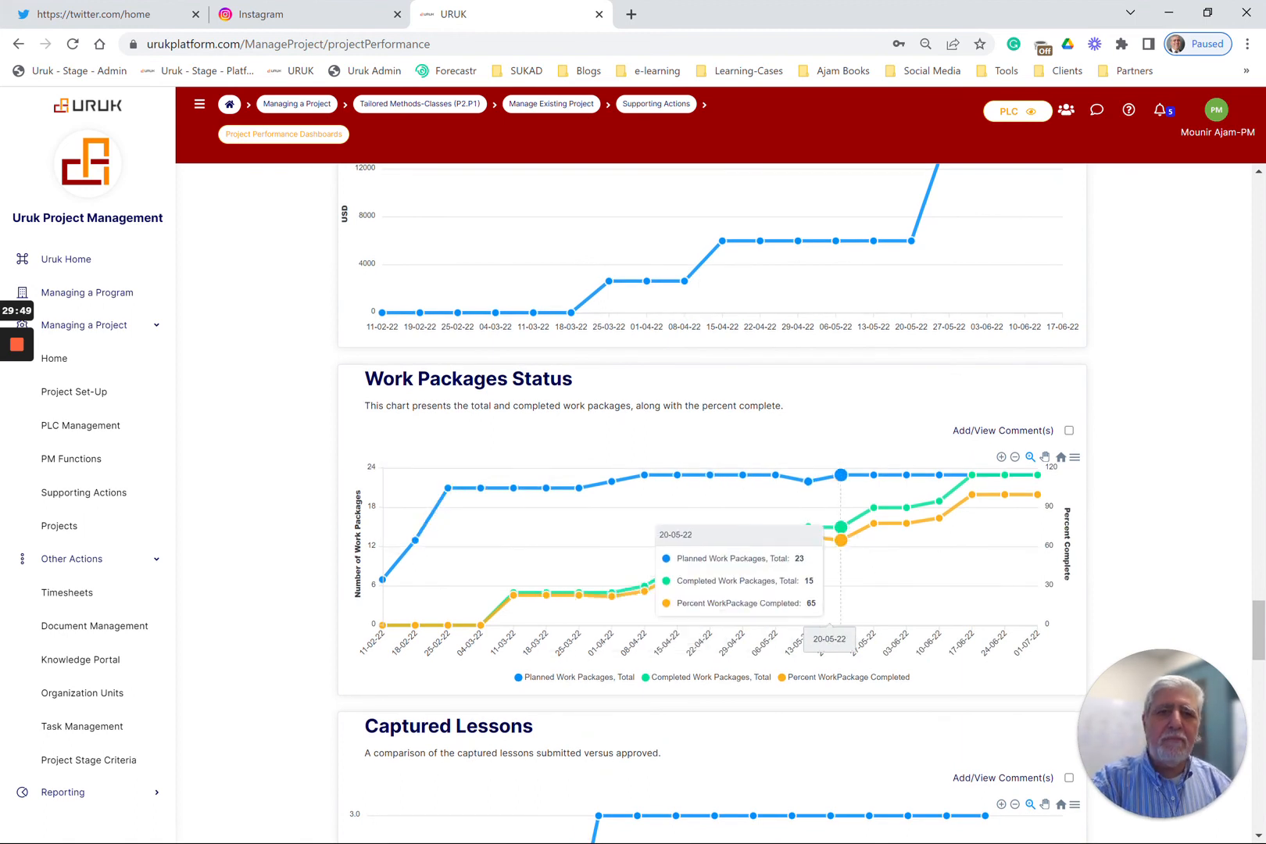
{"action": "scroll", "coordinate": [708, 546], "scroll_direction": "down", "scroll_amount": 6}
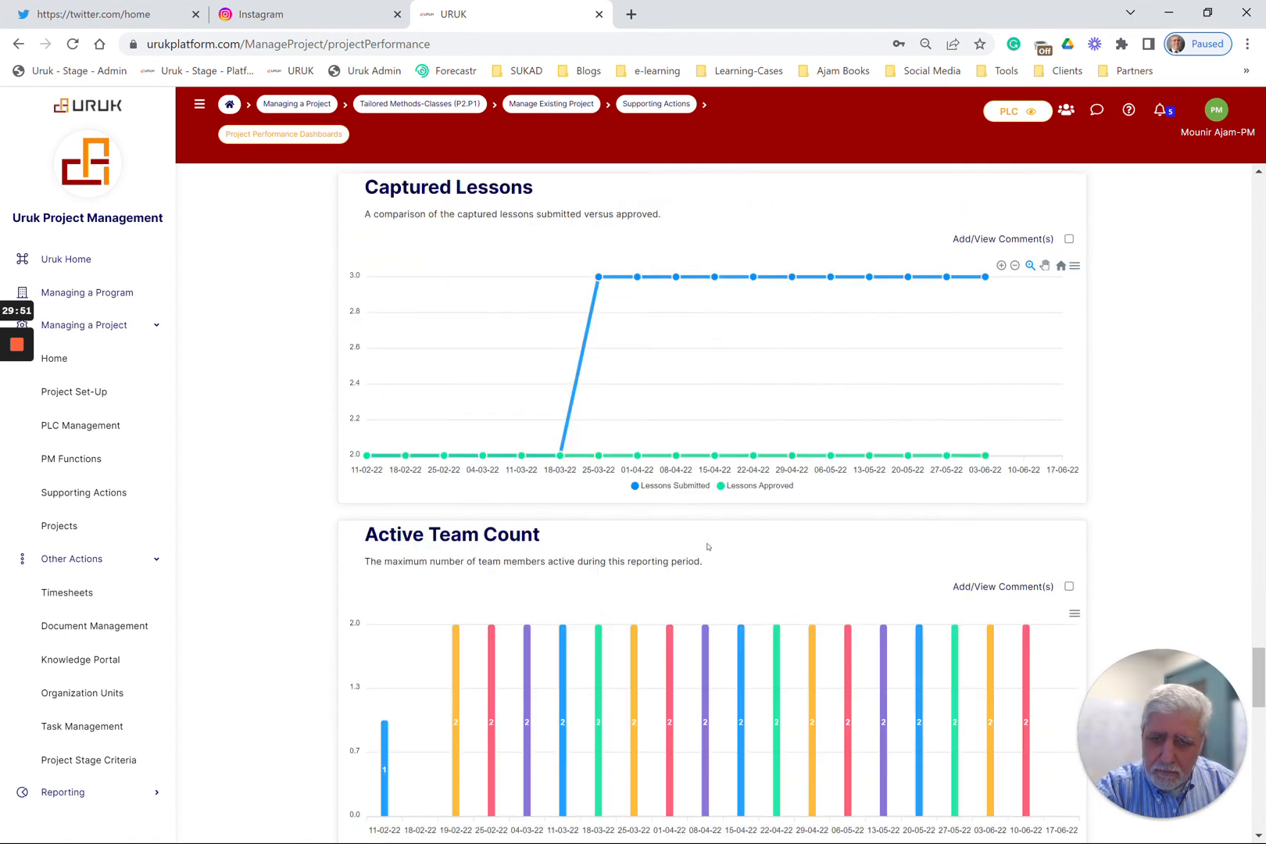
{"action": "scroll", "coordinate": [763, 514], "scroll_direction": "up", "scroll_amount": 1}
{"action": "scroll", "coordinate": [728, 486], "scroll_direction": "down", "scroll_amount": 4}
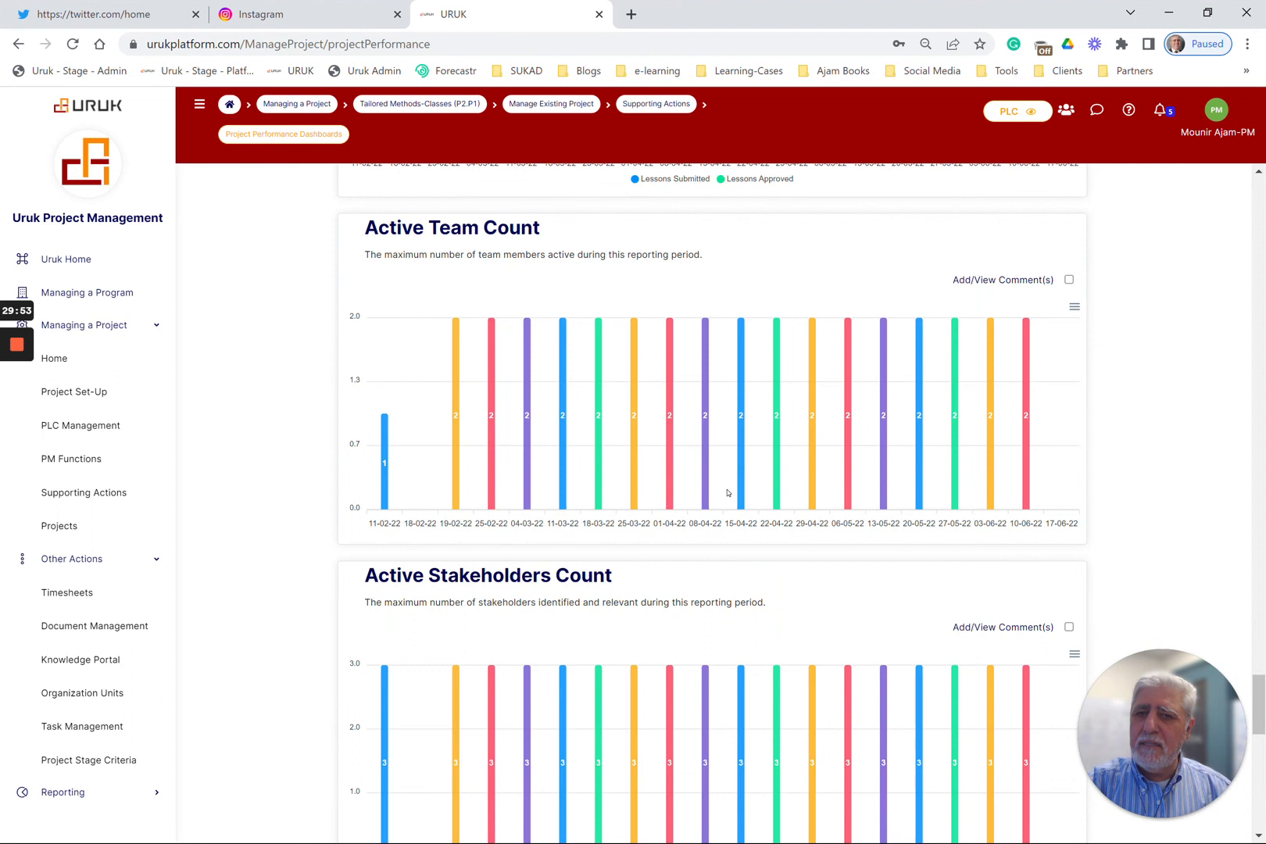
{"action": "scroll", "coordinate": [727, 492], "scroll_direction": "down", "scroll_amount": 10}
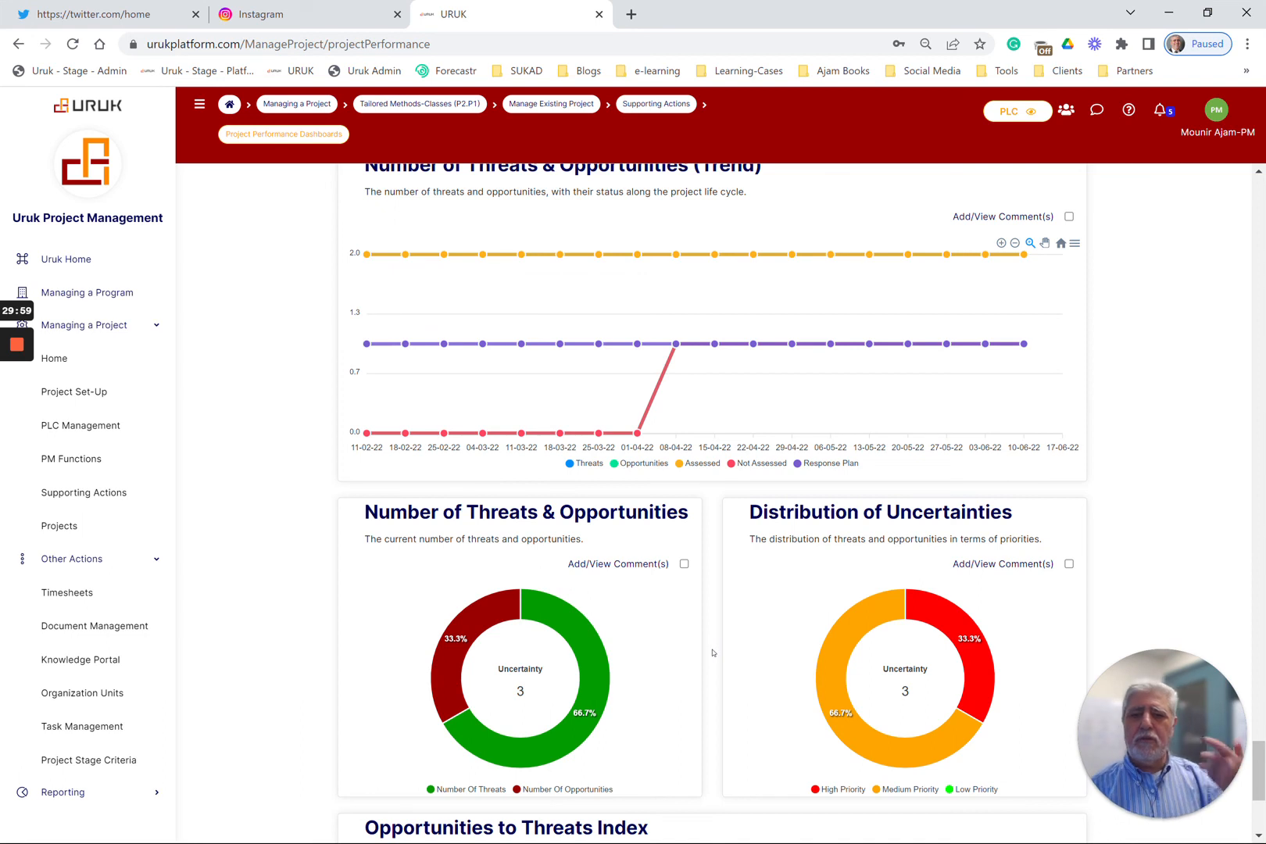
{"action": "mouse_move", "coordinate": [29, 386]}
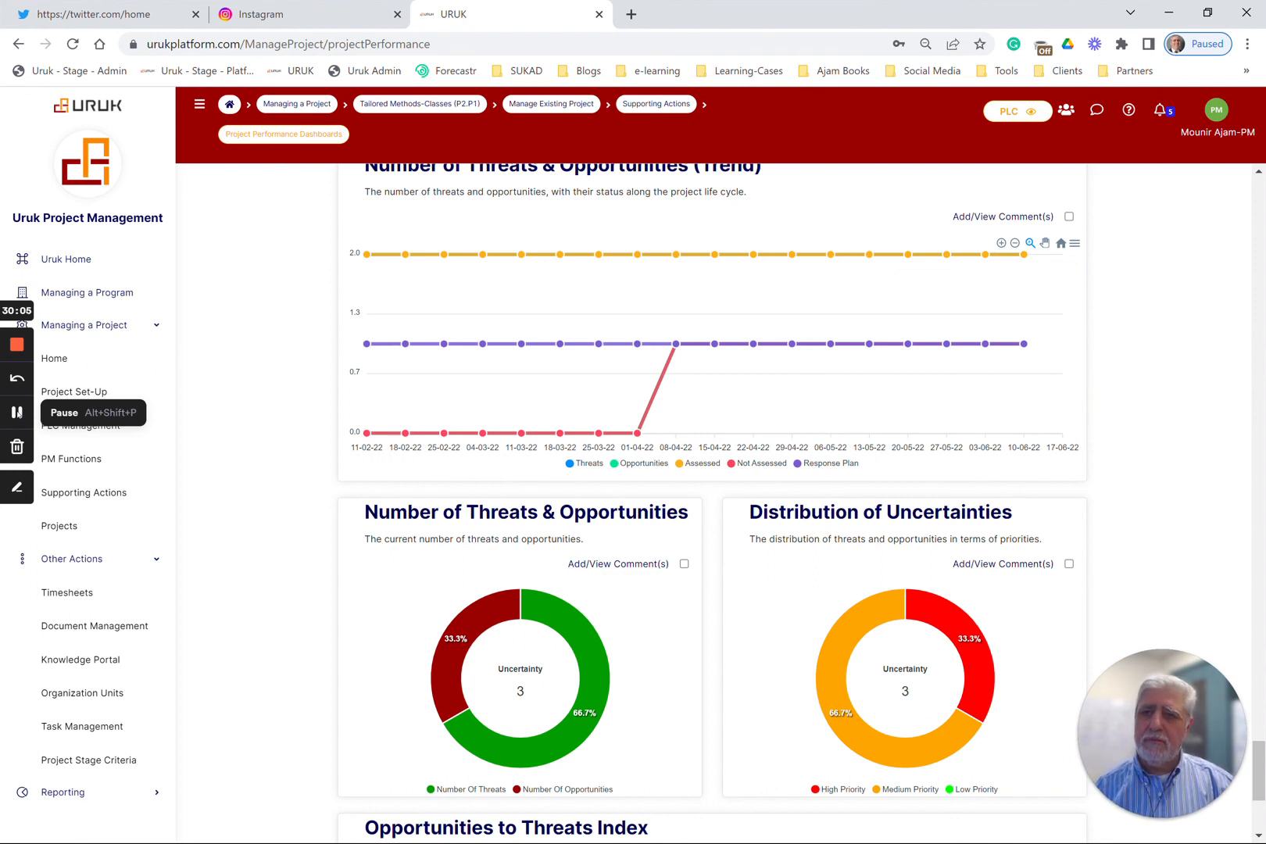
{"action": "left_click", "coordinate": [17, 413]}
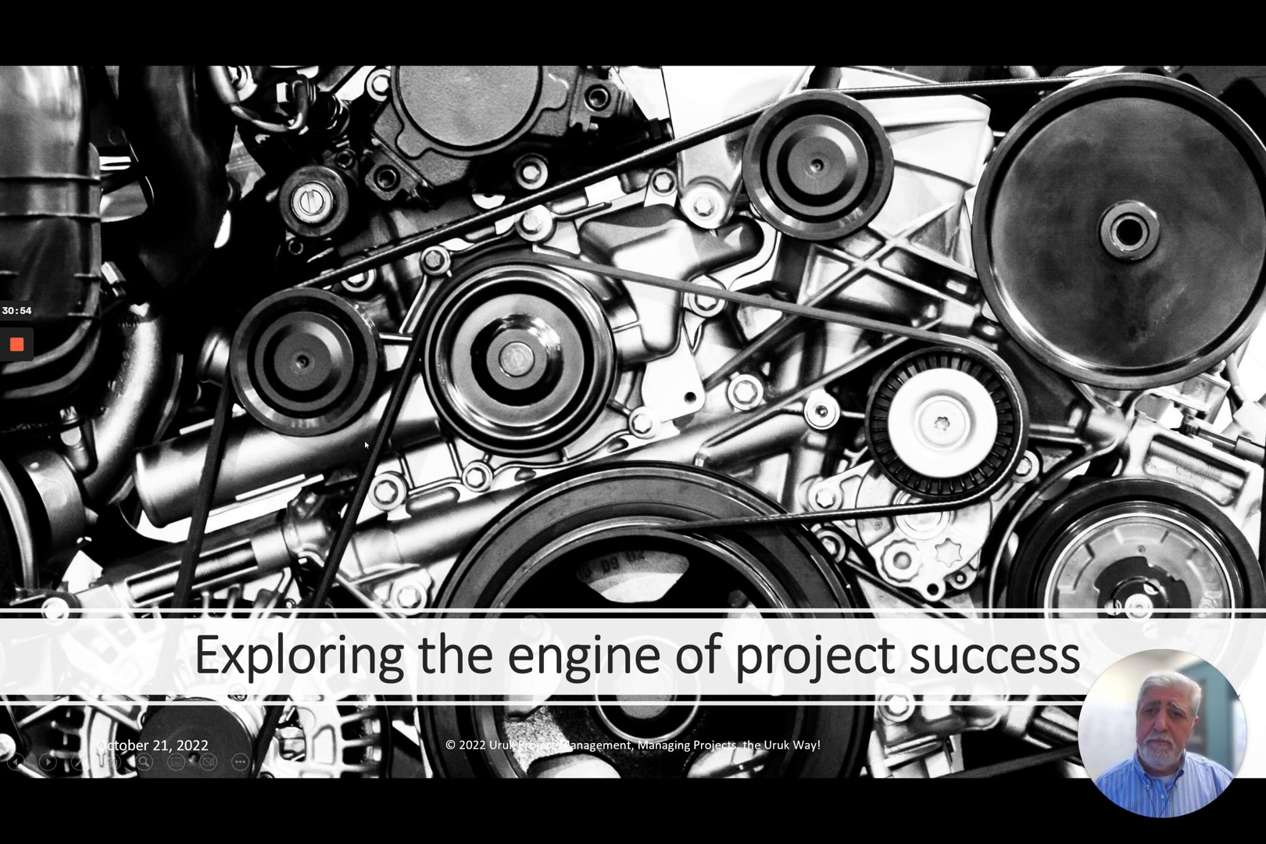
{"action": "left_click", "coordinate": [405, 440]}
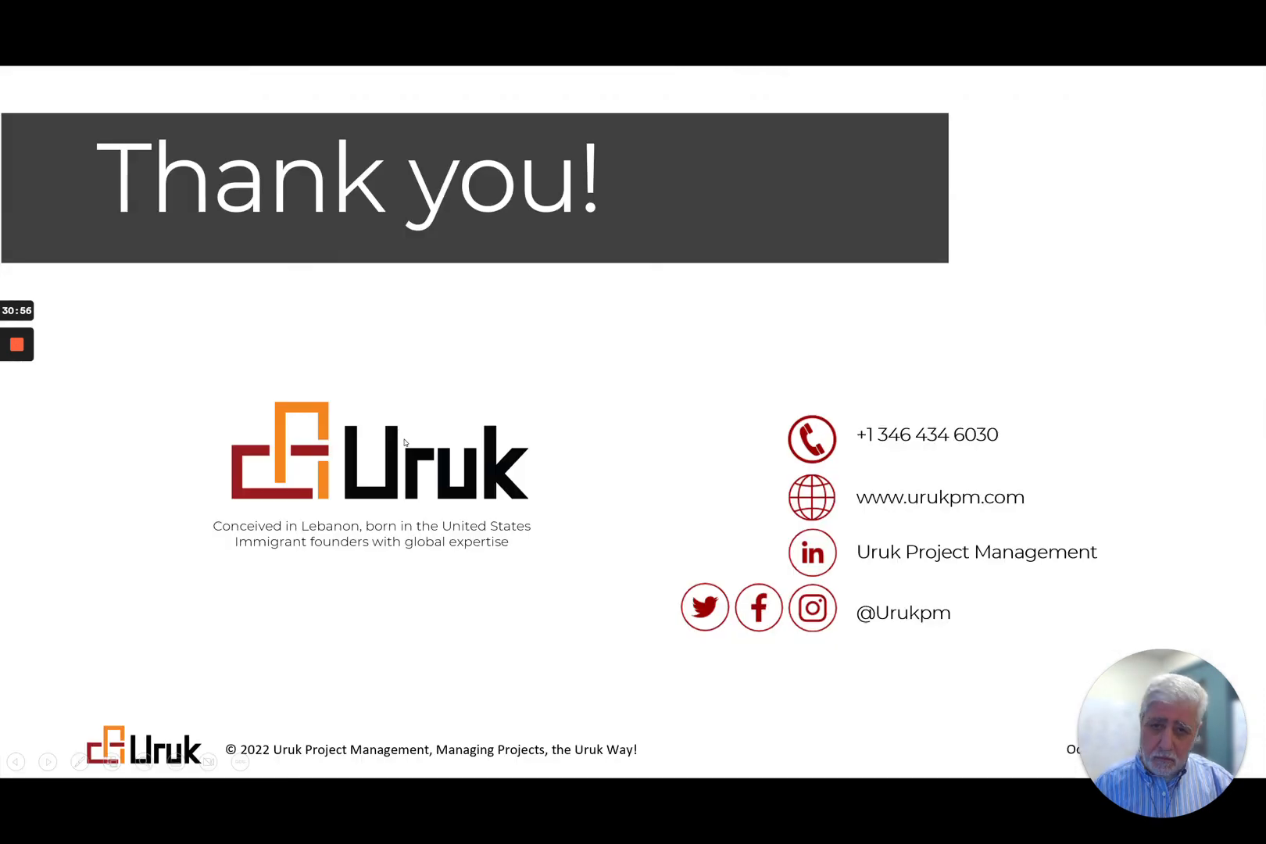